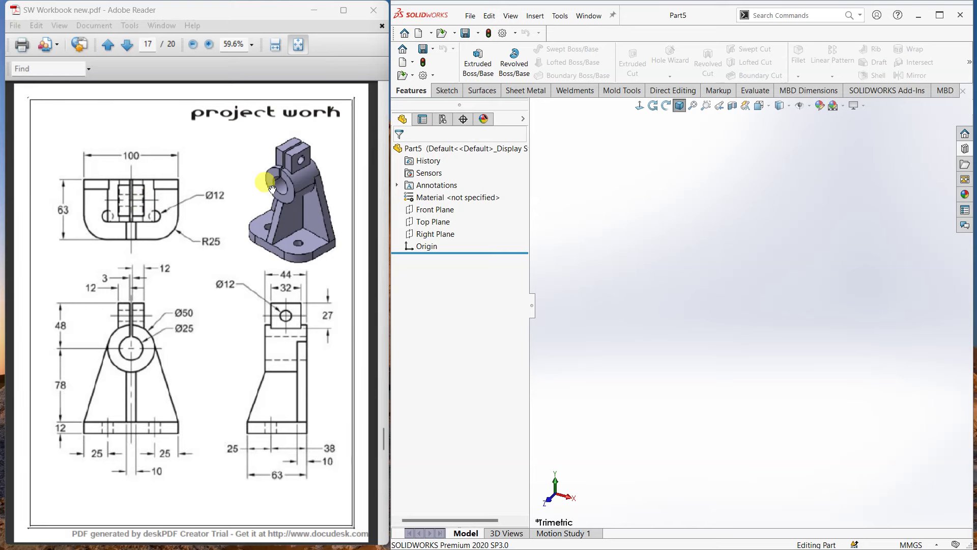
Annotate the bracket drawing's isometric view, base plate, top lug and base side.
drag(316, 147, 340, 152)
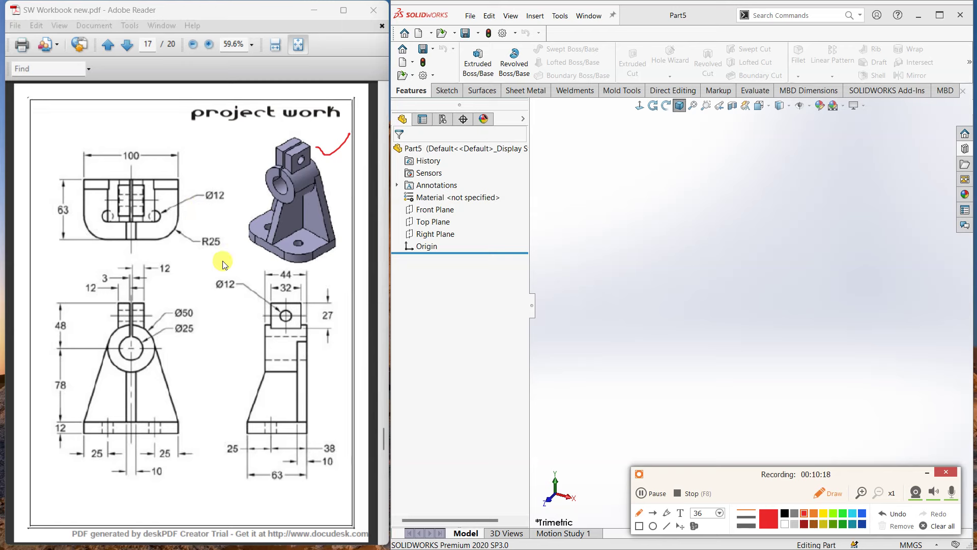
drag(235, 265, 262, 252)
drag(286, 120, 294, 126)
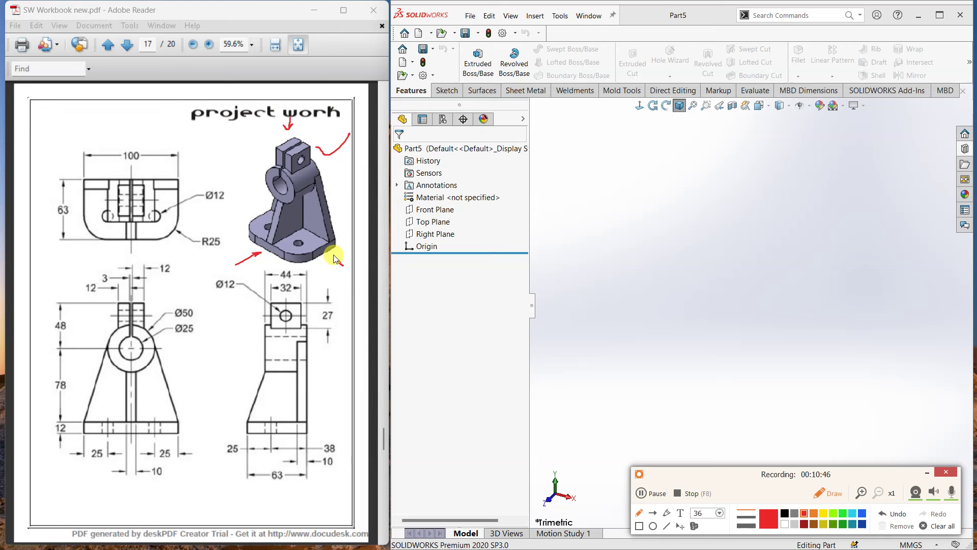
drag(335, 258, 332, 254)
Clear the annotations and narrow the FeatureManager panel to widen the modelling area.
click(936, 526)
click(925, 473)
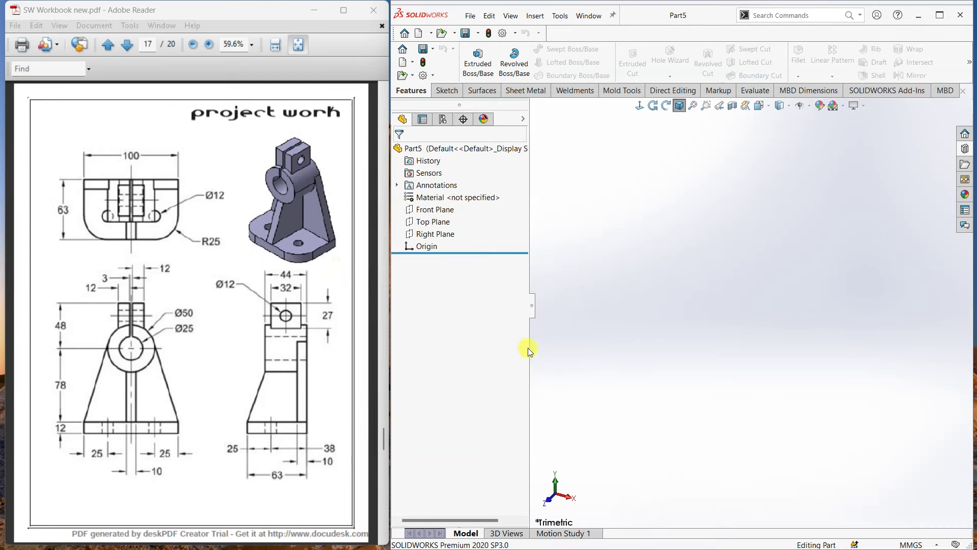
drag(529, 351, 500, 357)
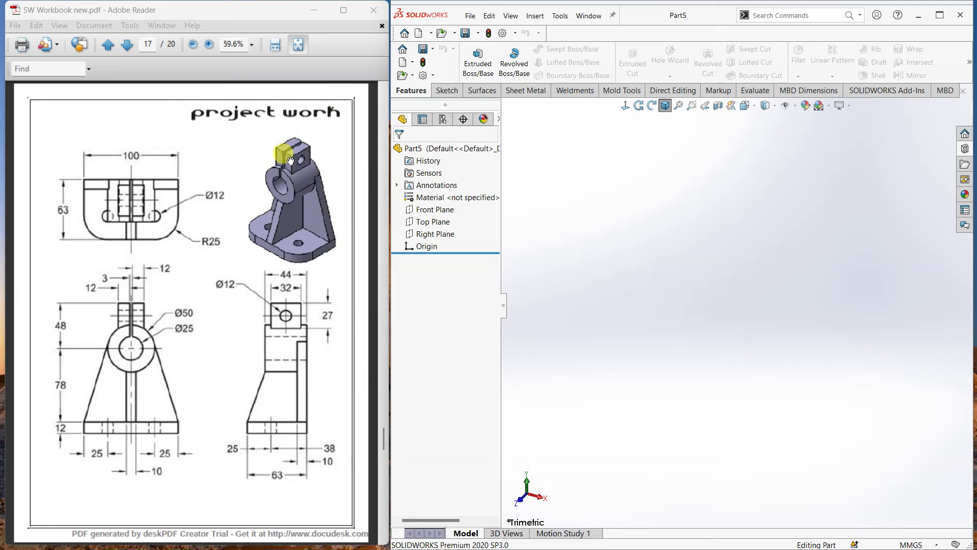
Start a new sketch on the Front Plane.
click(435, 209)
ctrl+click(432, 234)
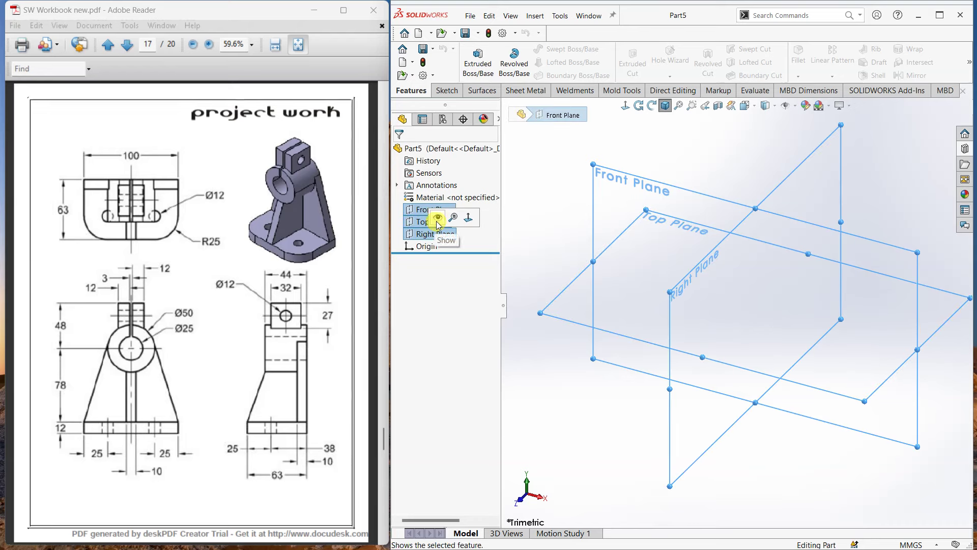
click(630, 192)
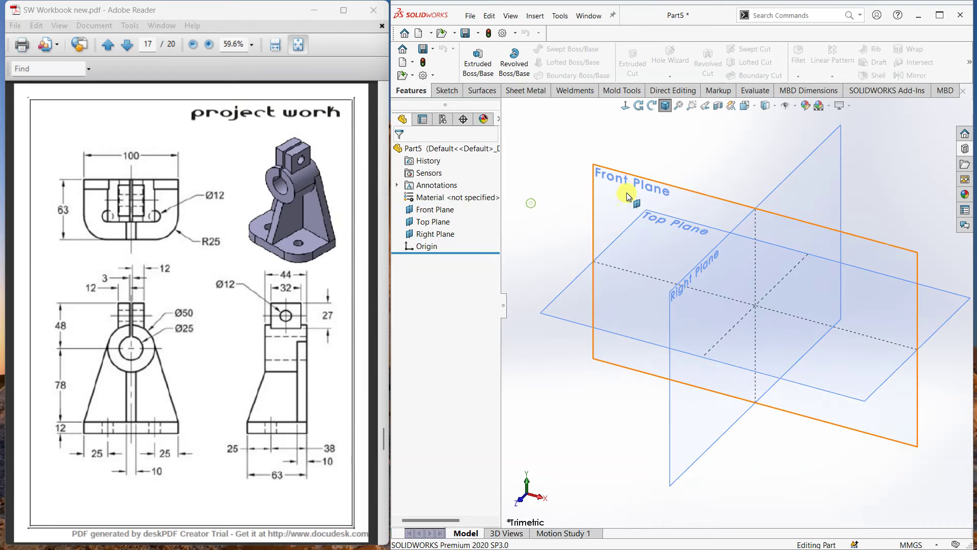
click(673, 162)
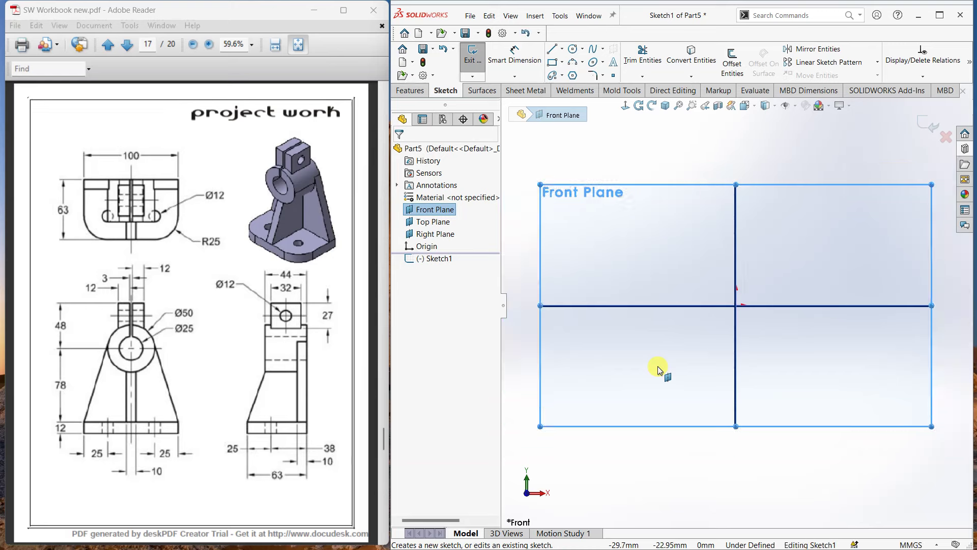
scroll(699, 368, down, 2)
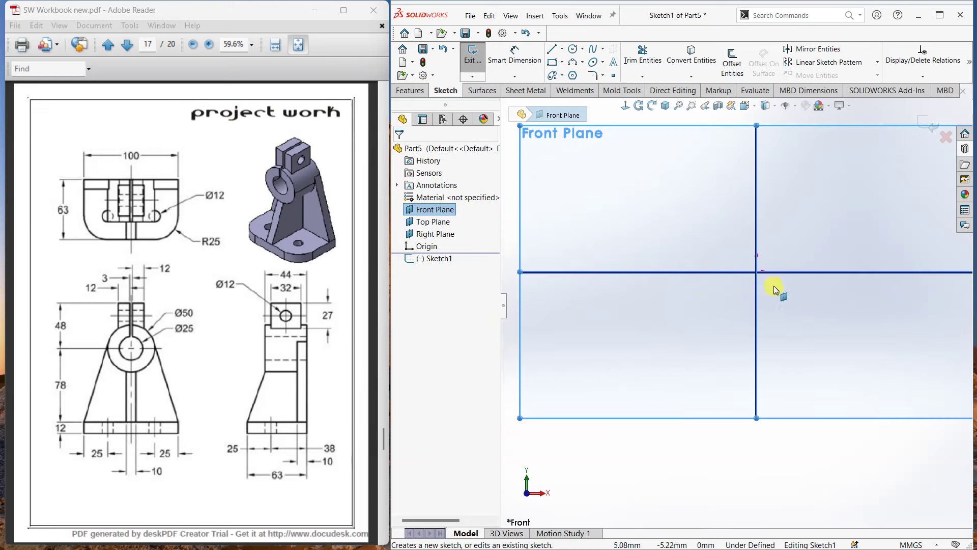
Draw two concentric circles centred on the origin.
click(573, 50)
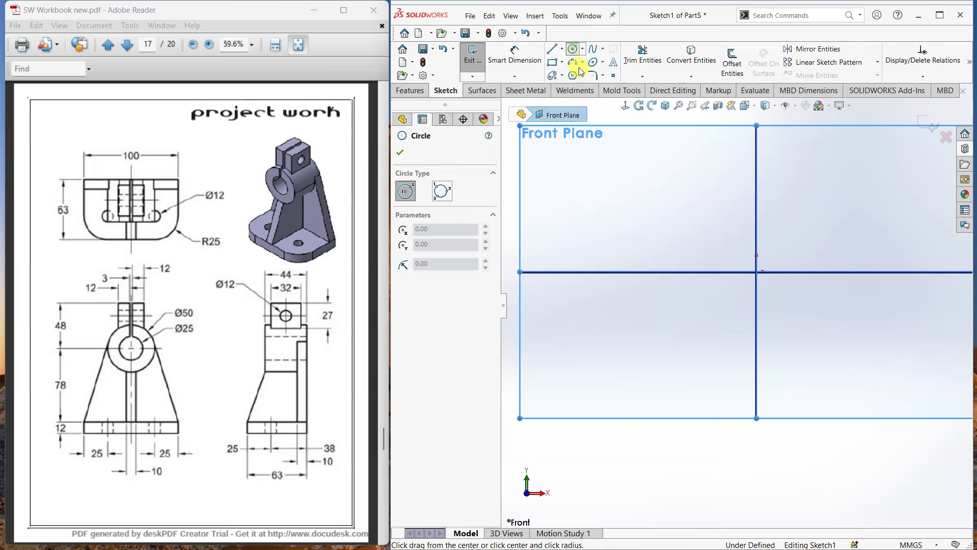
click(757, 272)
click(774, 301)
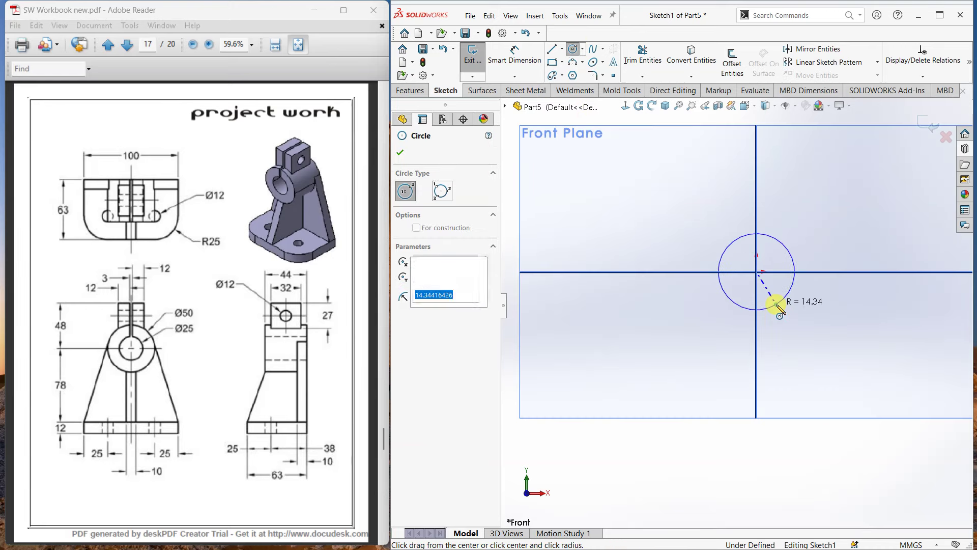
click(757, 272)
click(774, 288)
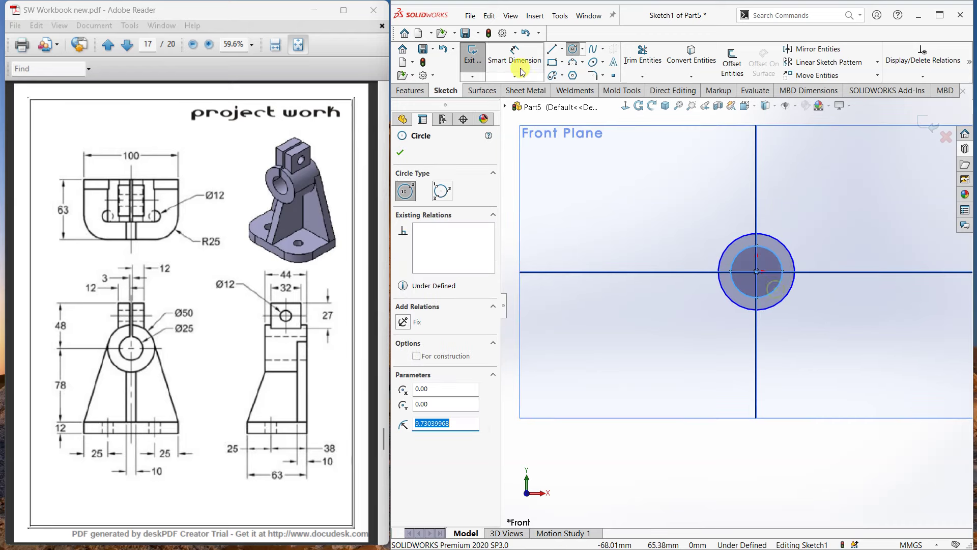
Dimension the outer circle to Ø50 and the inner circle to Ø25.
click(515, 60)
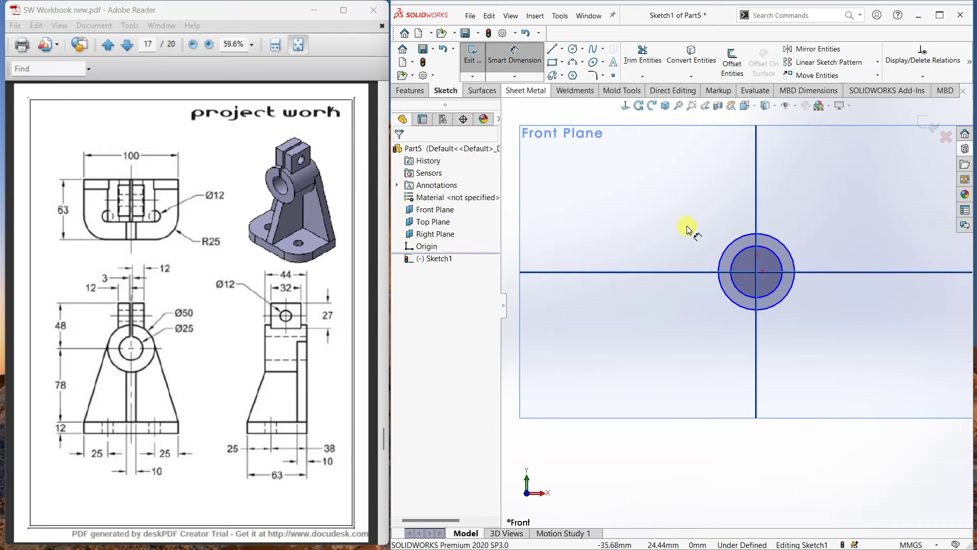
click(791, 292)
click(834, 306)
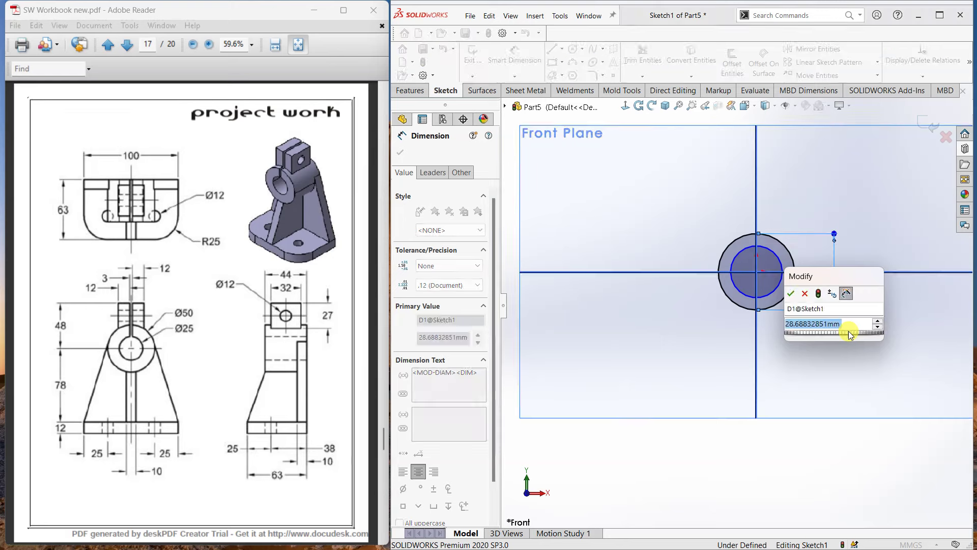
text(50)
key(Return)
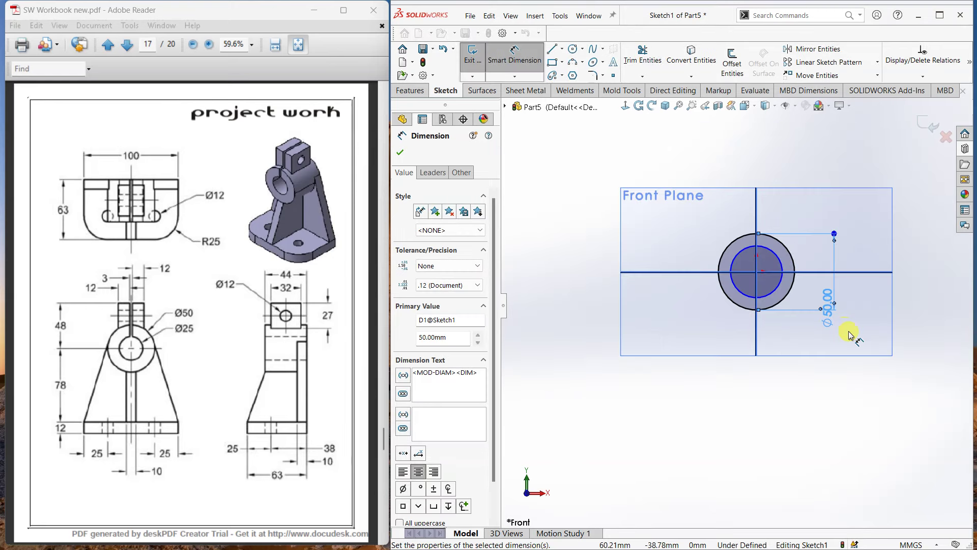
click(777, 286)
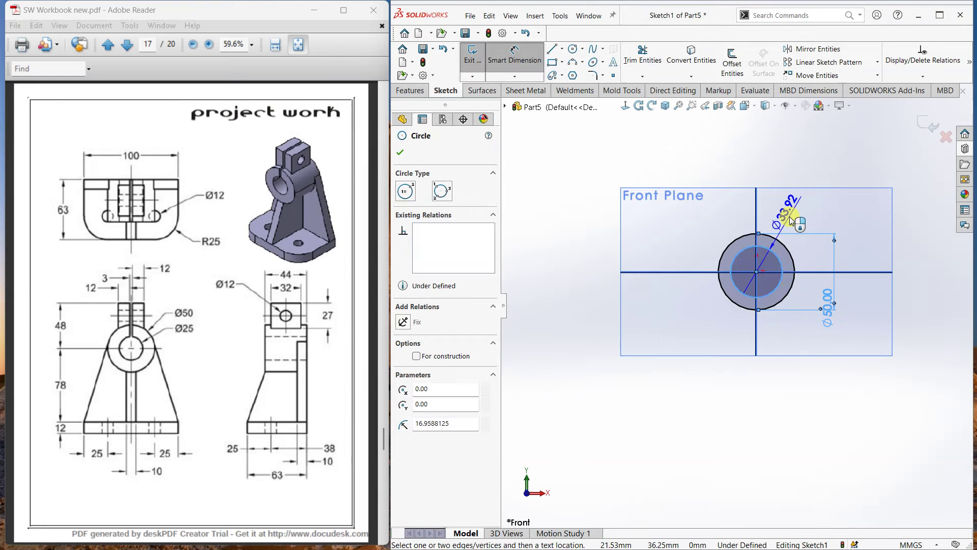
click(790, 216)
key(Return)
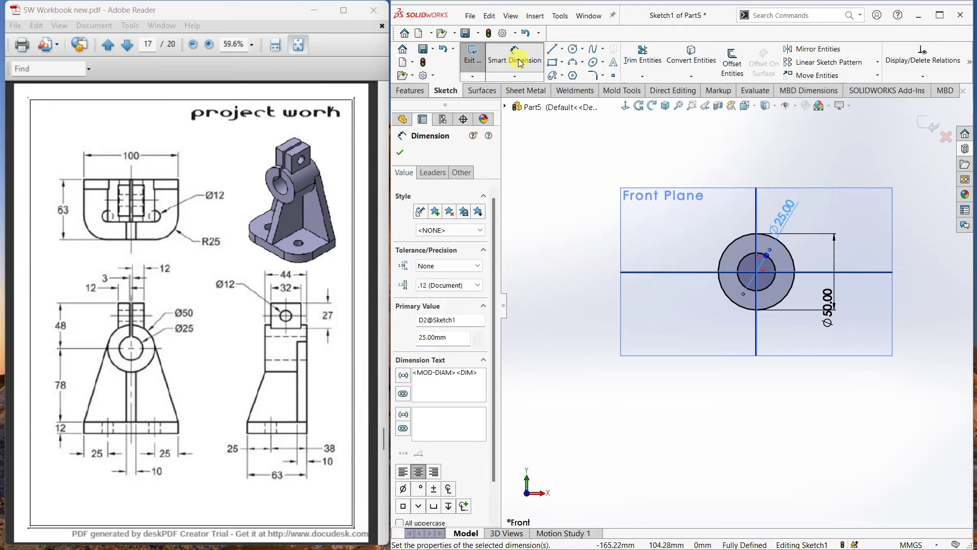
click(521, 63)
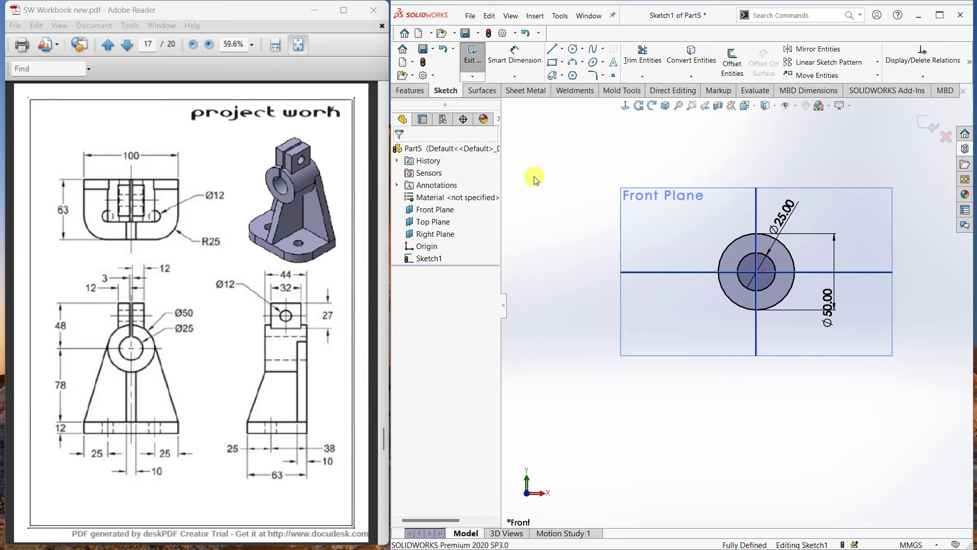
Draw the base rectangle and two slanted lines from its top corners tangent to the outer circle.
click(562, 62)
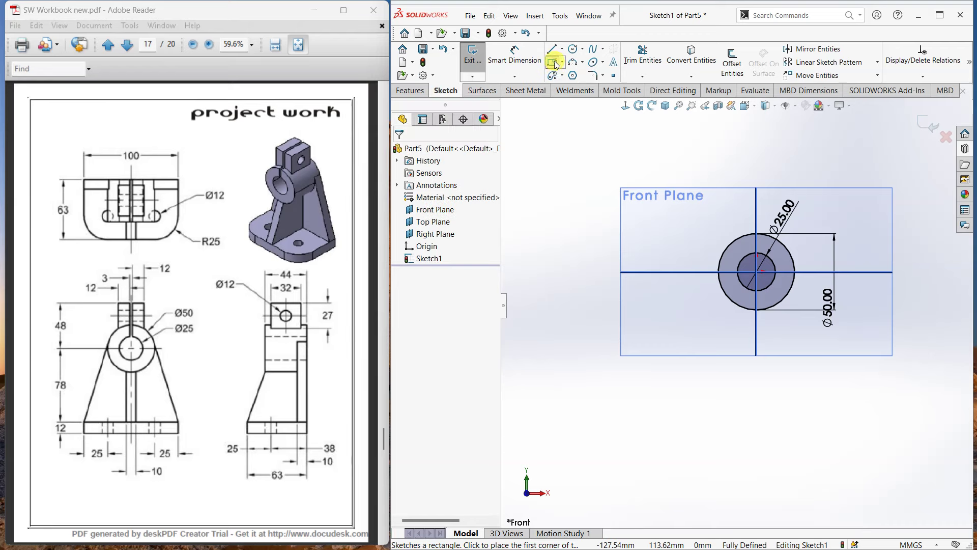
click(870, 472)
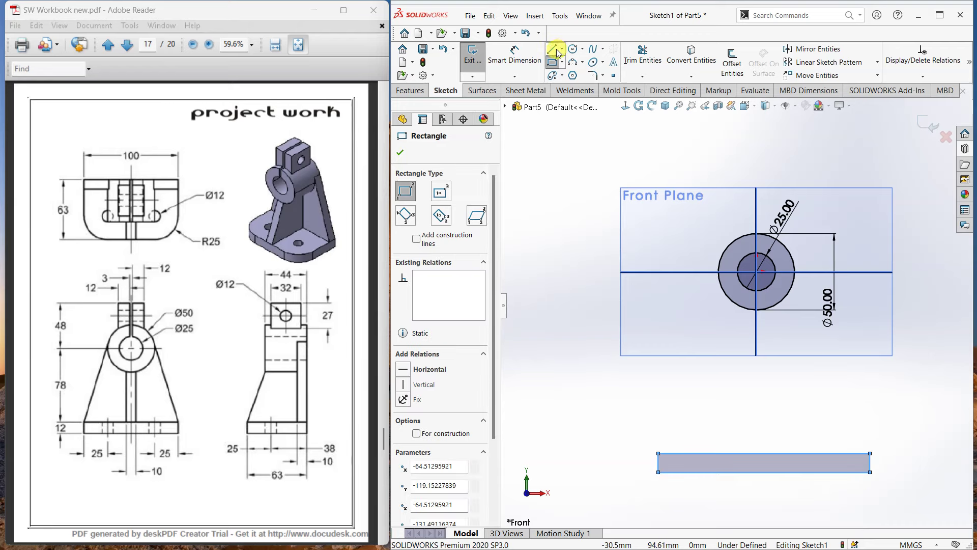
click(553, 49)
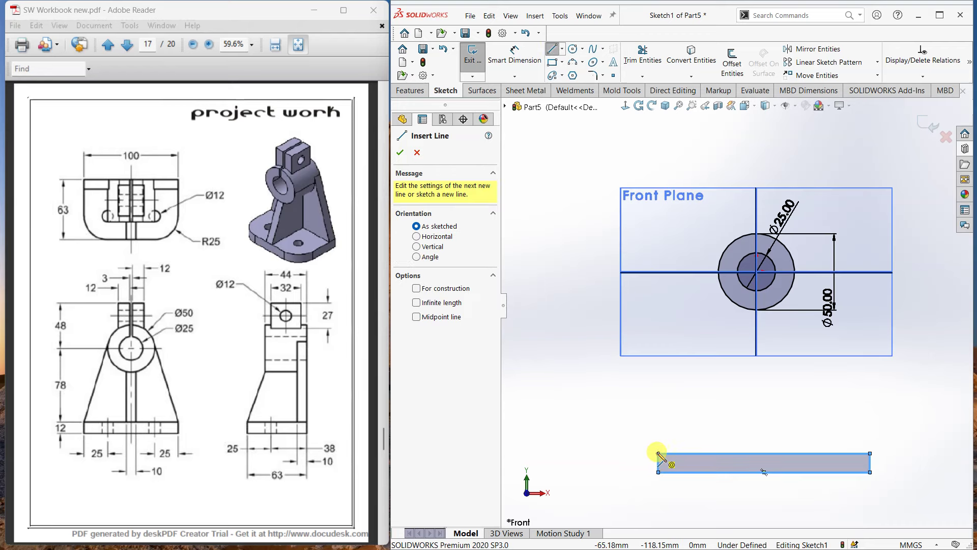
click(658, 453)
click(719, 264)
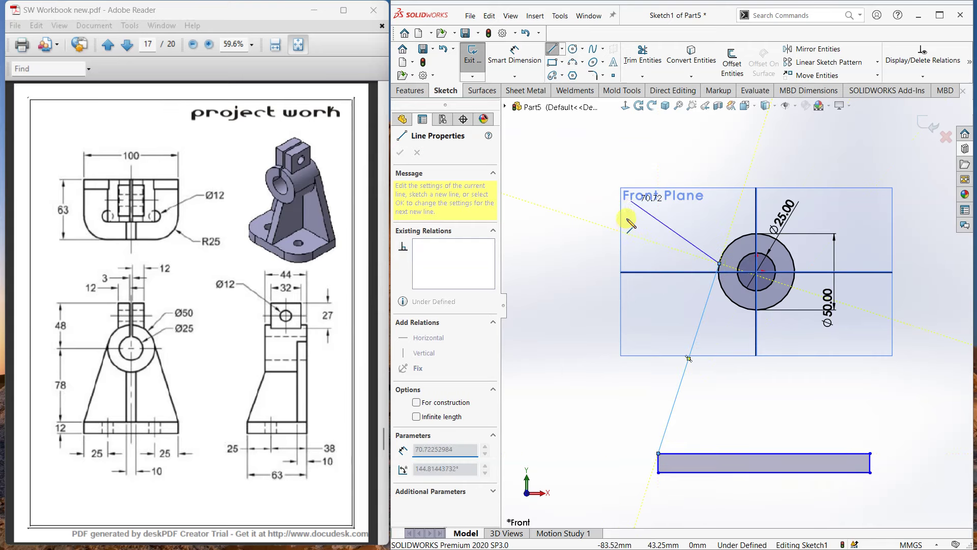
click(554, 51)
click(555, 49)
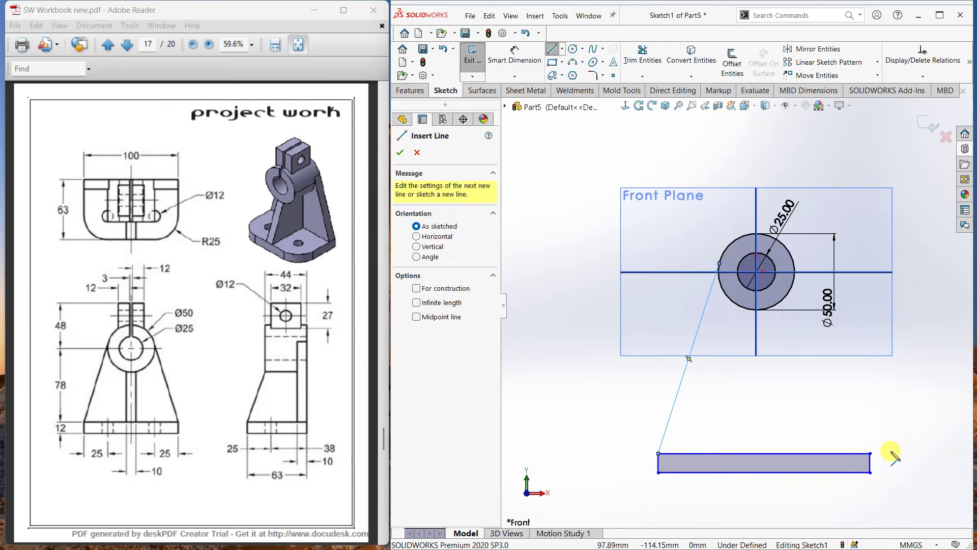
click(870, 453)
click(794, 264)
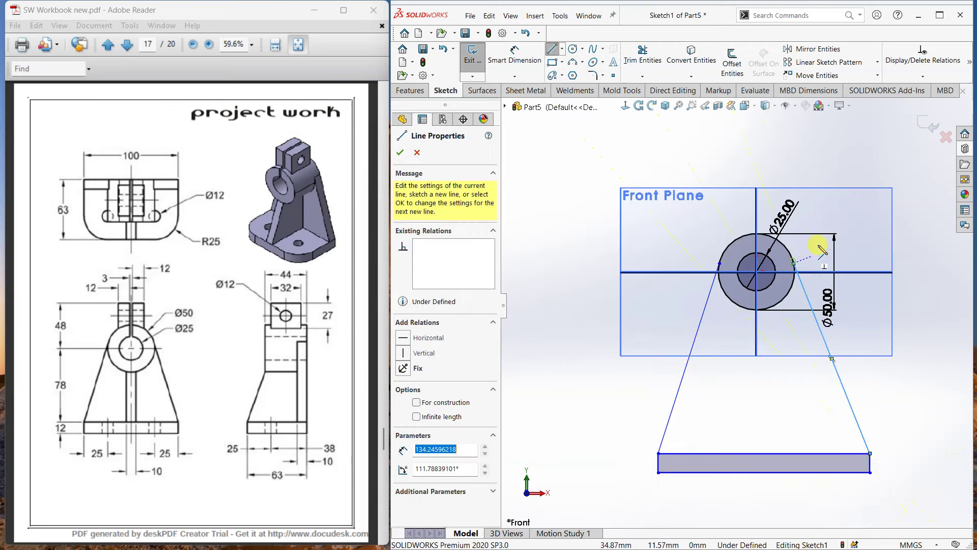
click(555, 50)
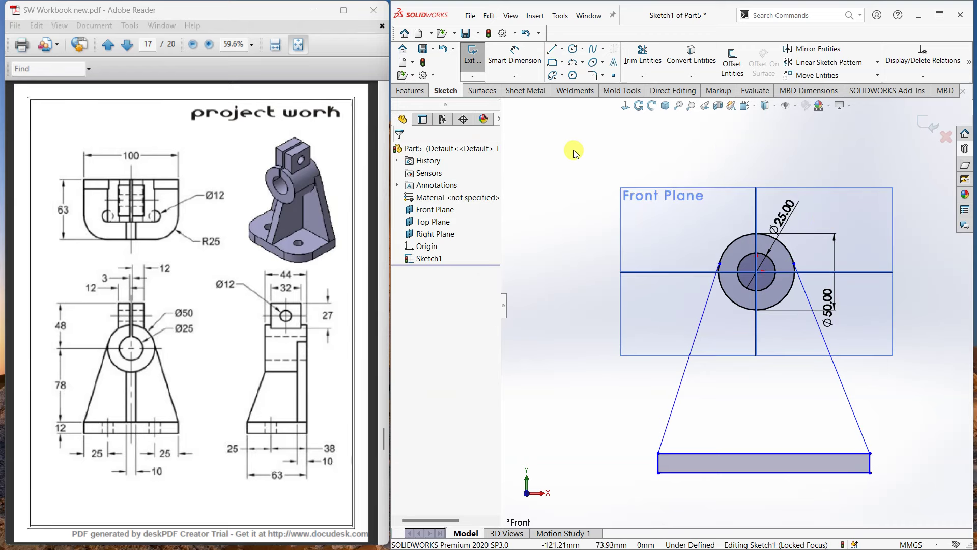
Draw a small lug rectangle above the circles and fit the sketch in view.
click(552, 62)
scroll(815, 201, down, 2)
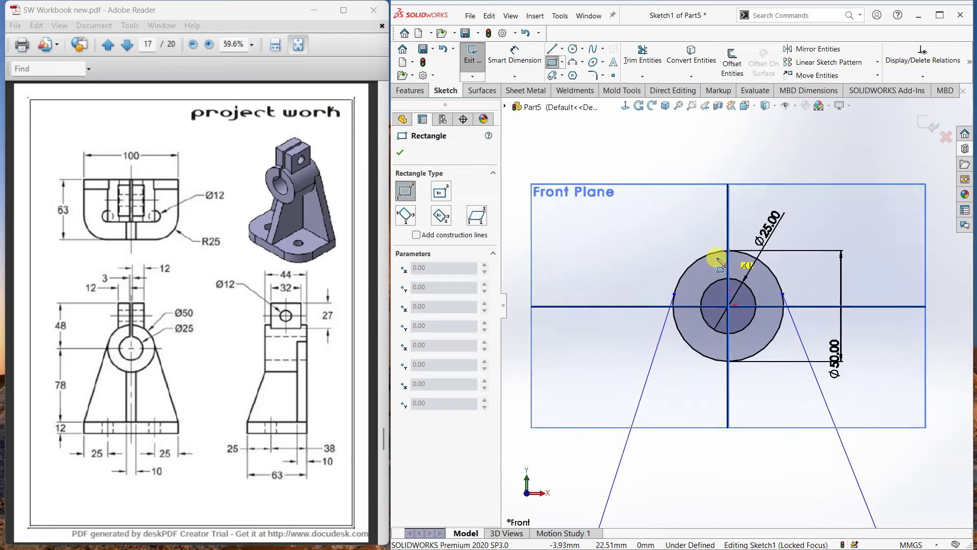
click(703, 265)
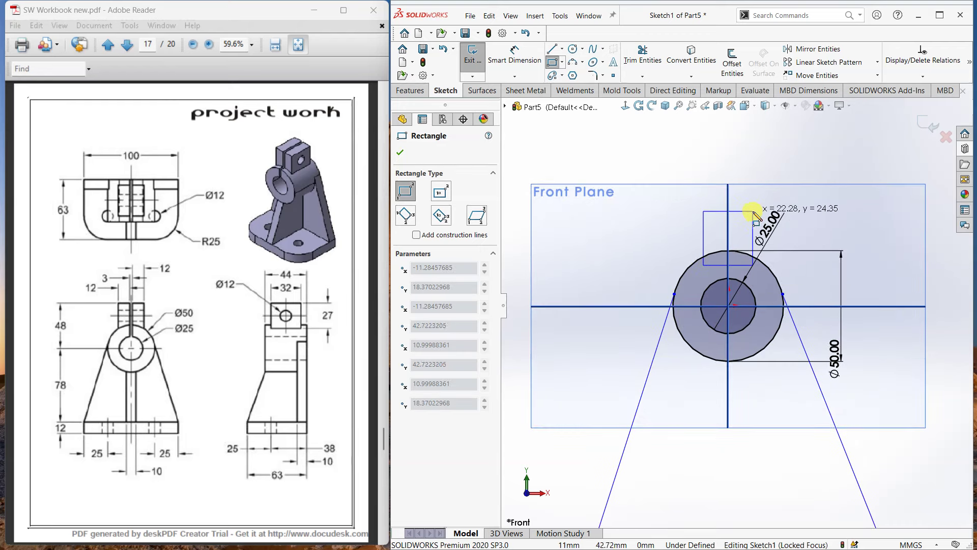
click(754, 209)
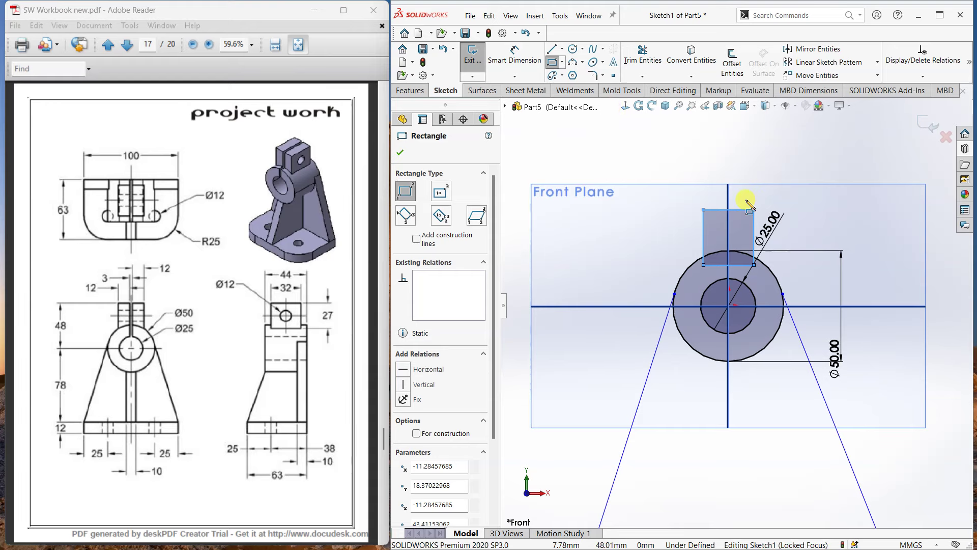
key(f)
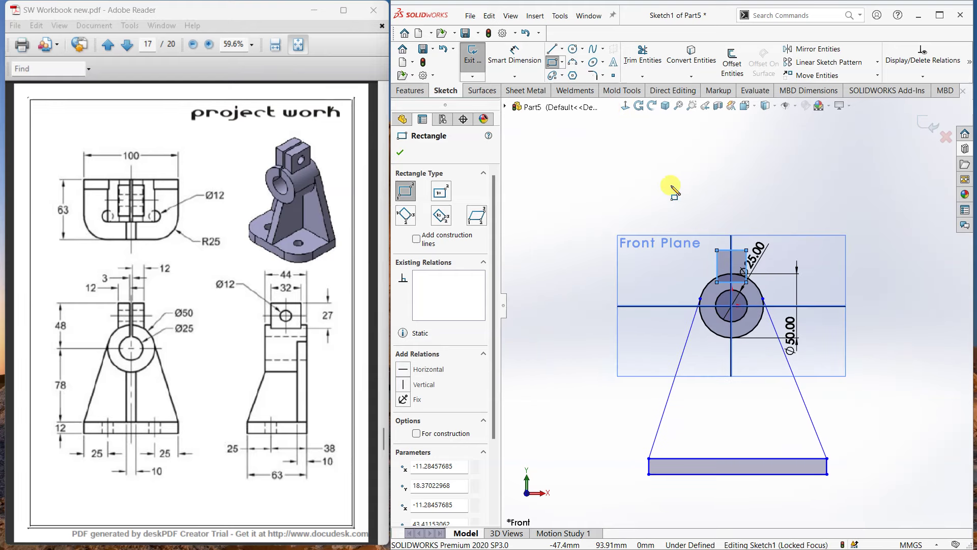
click(515, 55)
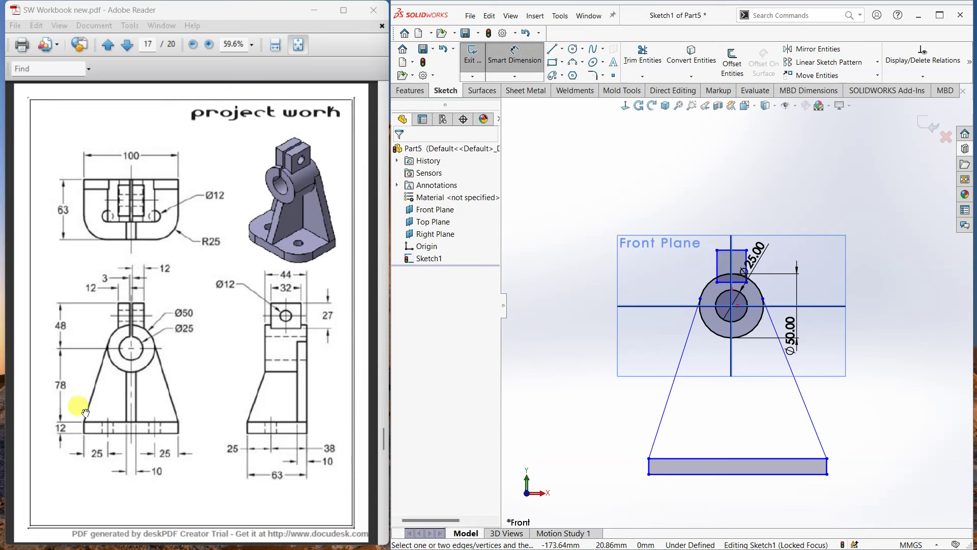
Set the base width to 100 with its right end 50 from centre.
click(719, 476)
click(725, 502)
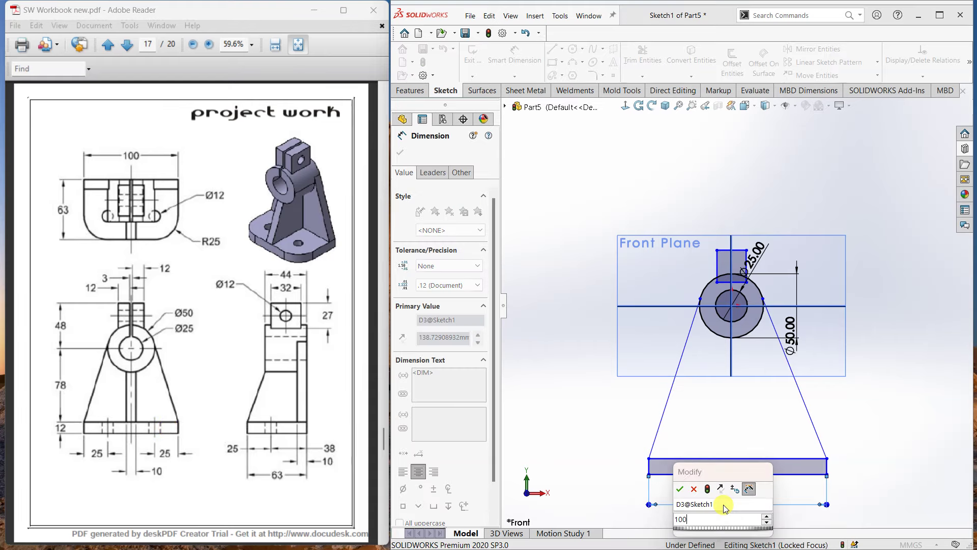
text(100)
key(Return)
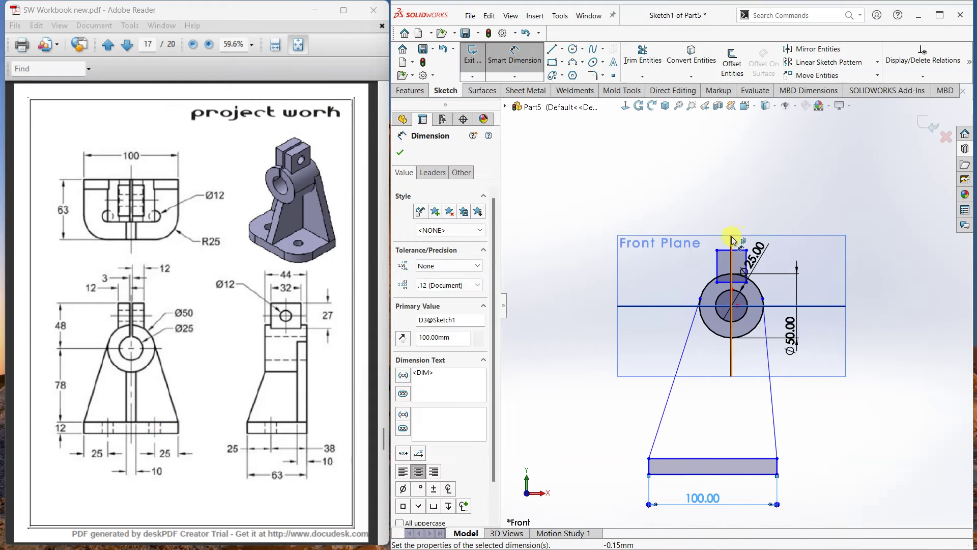
click(777, 467)
click(797, 490)
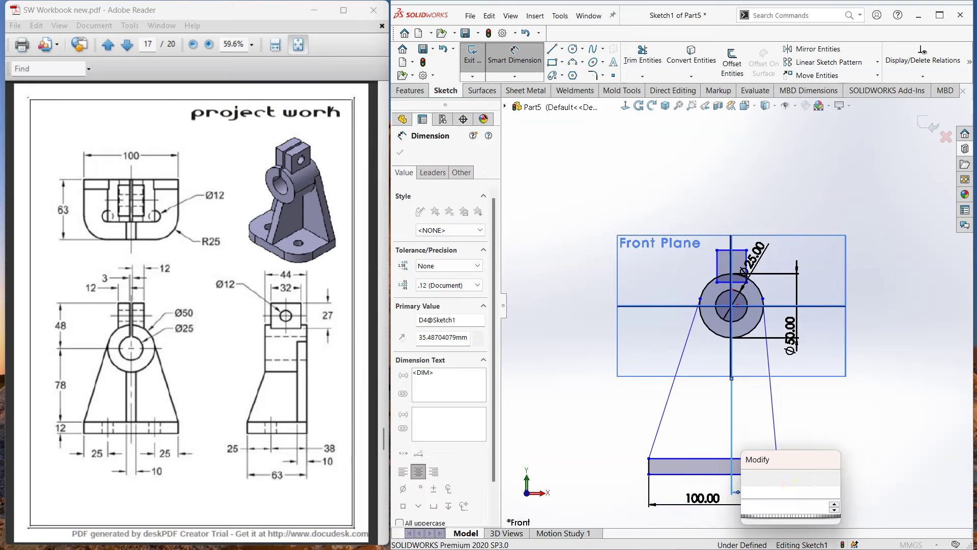
text(50)
key(Return)
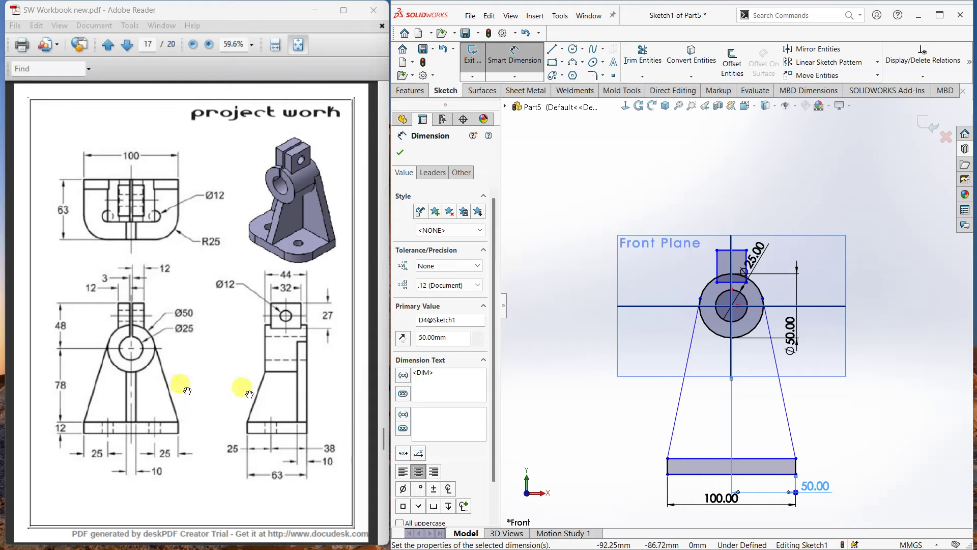
Set the base thickness to 12 and place its top 78 below the boss centre.
click(796, 465)
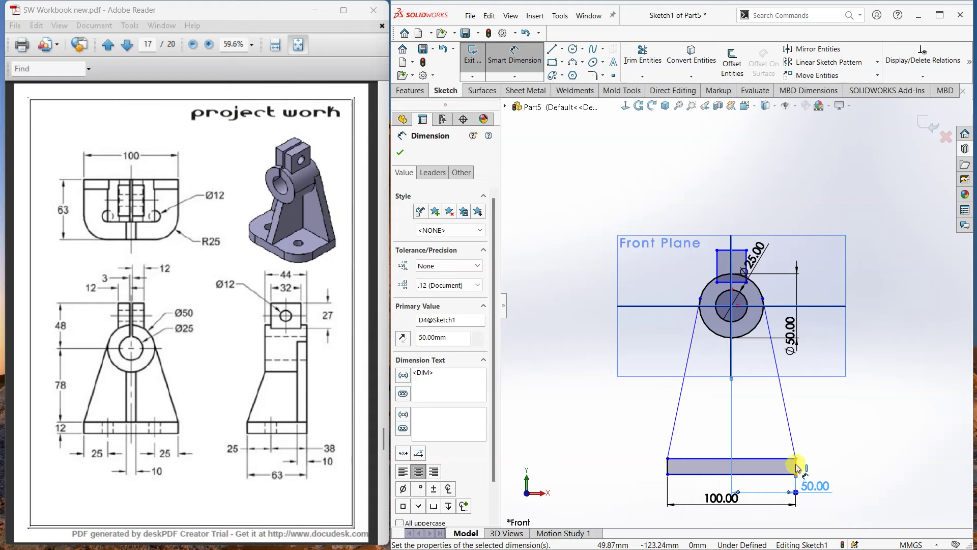
click(825, 463)
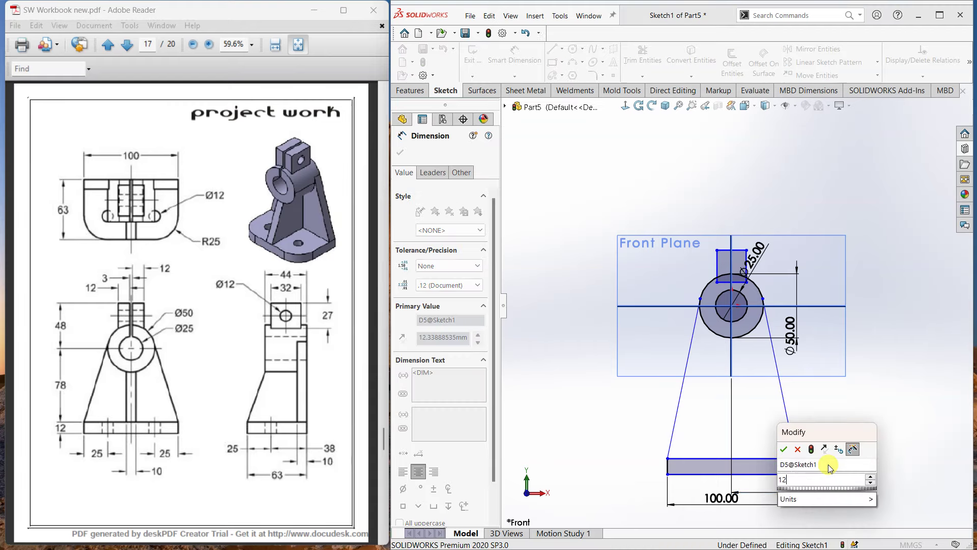
text(12)
key(Return)
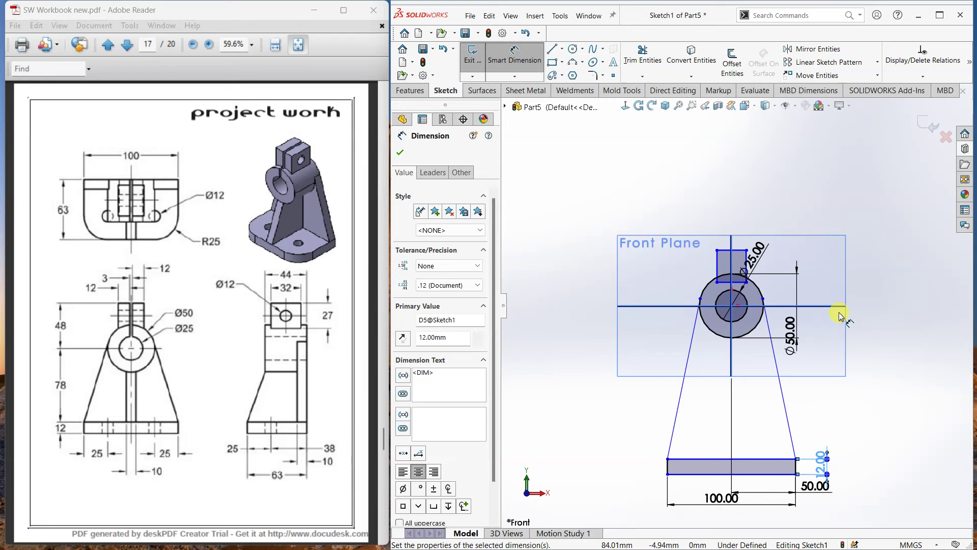
click(825, 307)
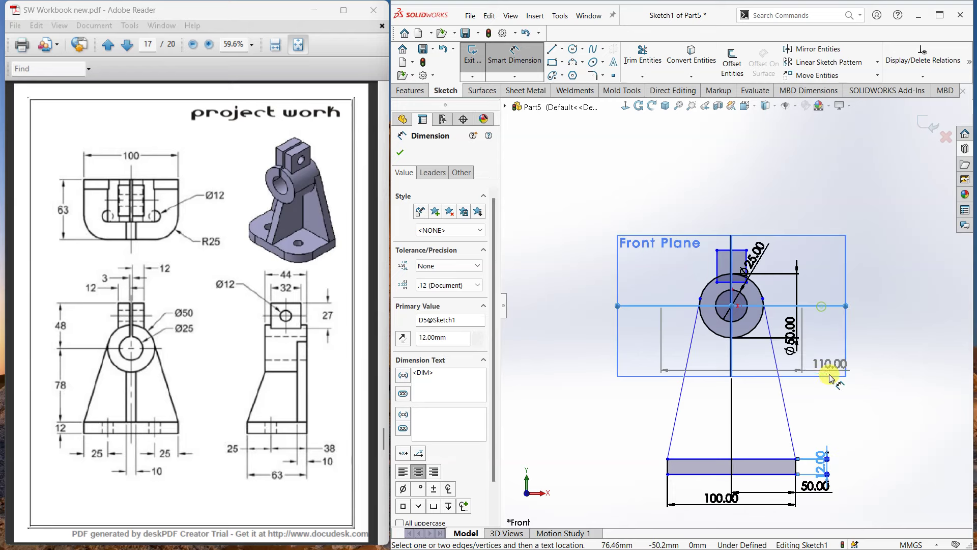
click(795, 460)
click(832, 402)
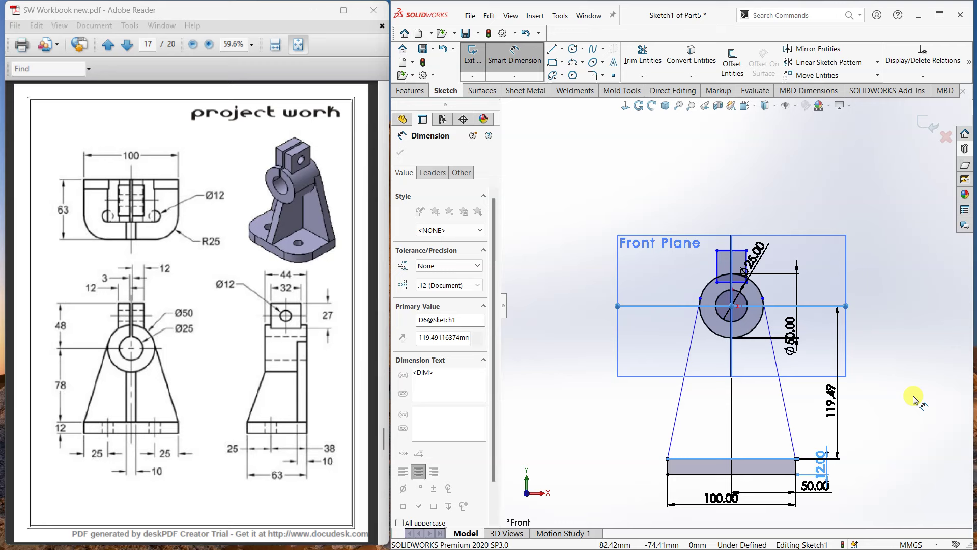
text(78)
key(Return)
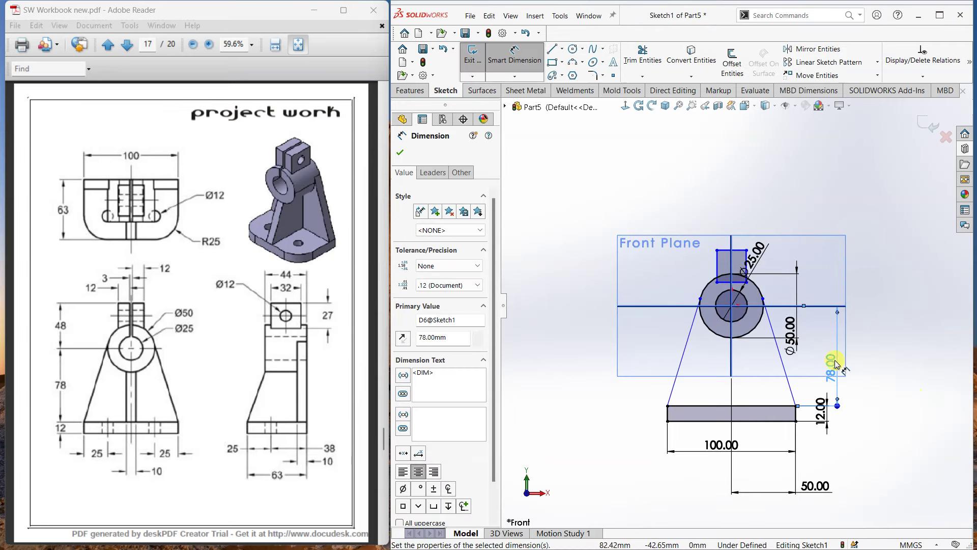
scroll(778, 389, down, 2)
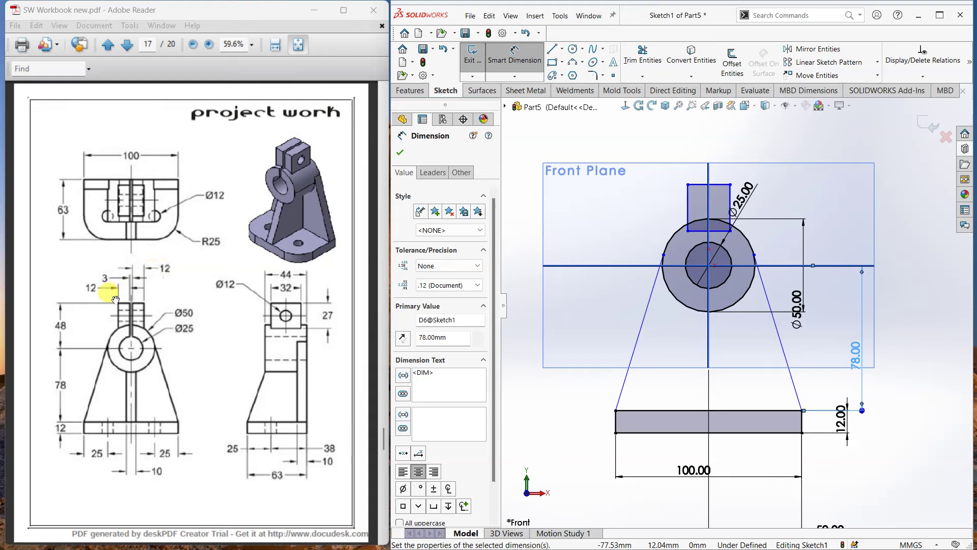
Set the lug width to 27 with a 27/2 (13.50) offset from the vertical centreline.
click(718, 186)
double_click(725, 133)
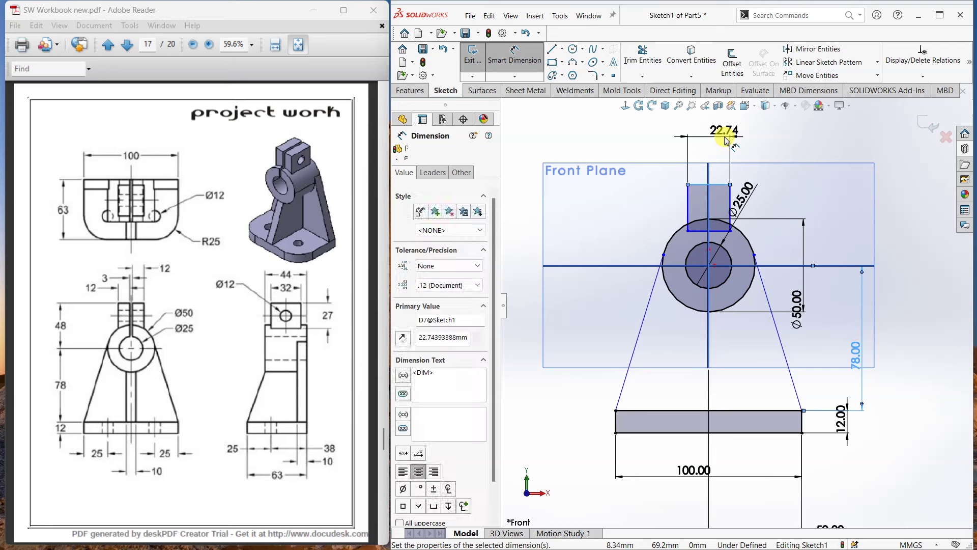
text(27)
key(Return)
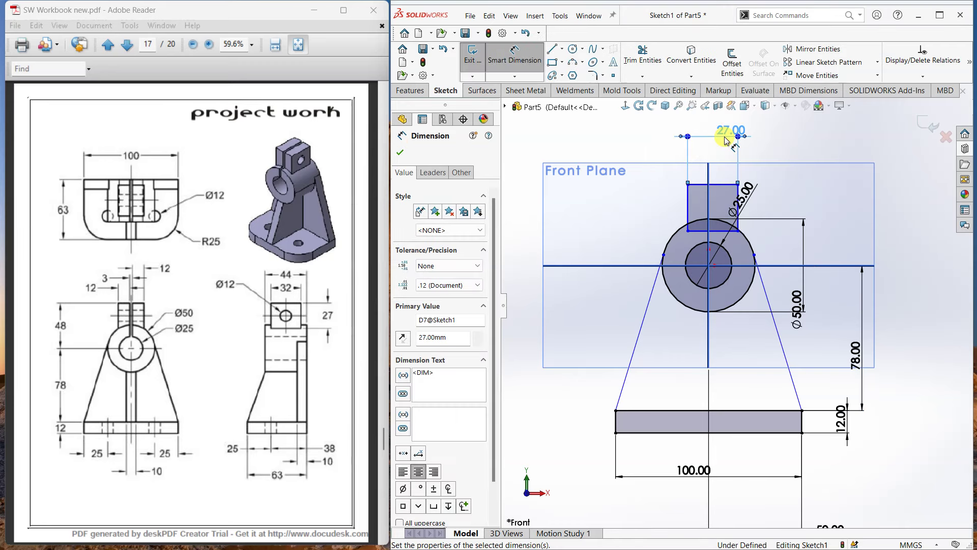
click(758, 144)
click(708, 179)
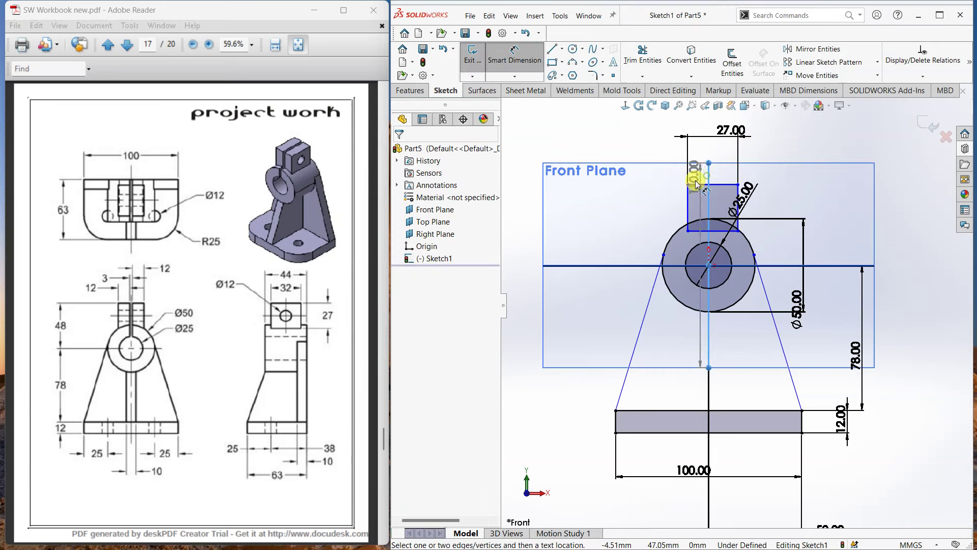
click(688, 185)
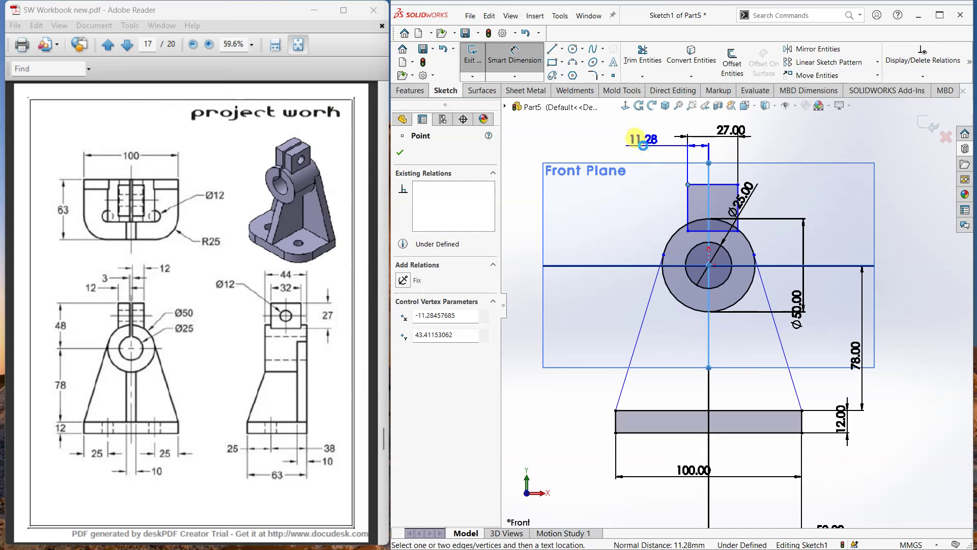
click(642, 144)
text(27/2)
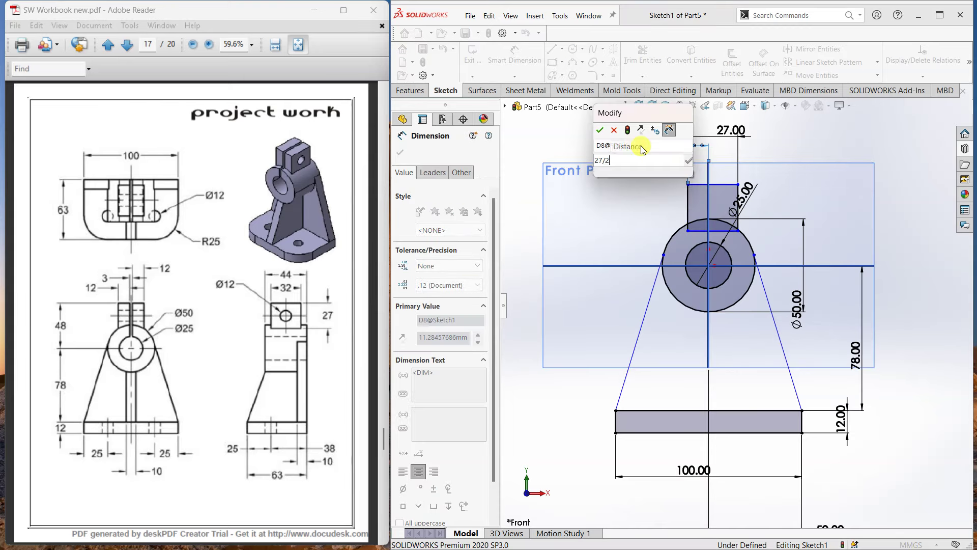
key(Return)
click(786, 147)
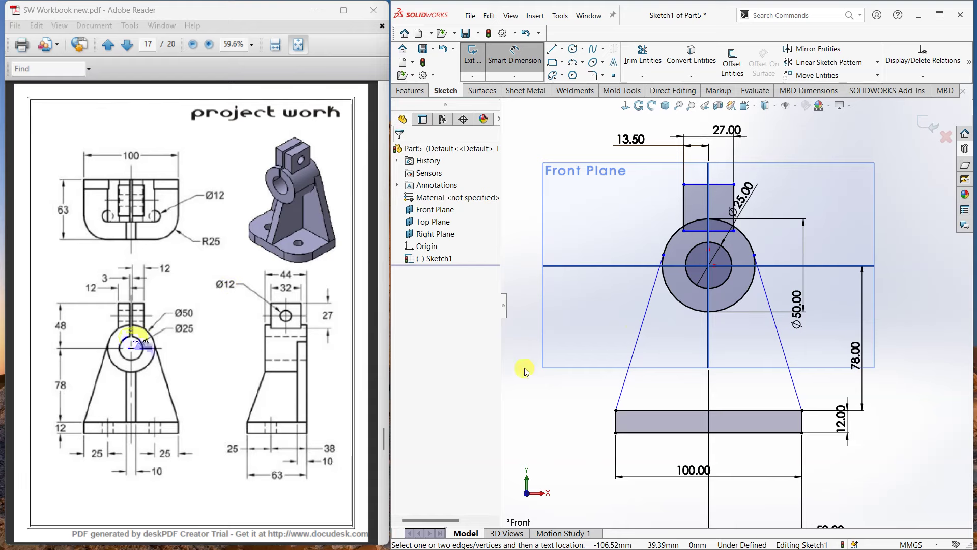
Set the lug top 48 above the boss centre and select its lower-left corner.
click(736, 265)
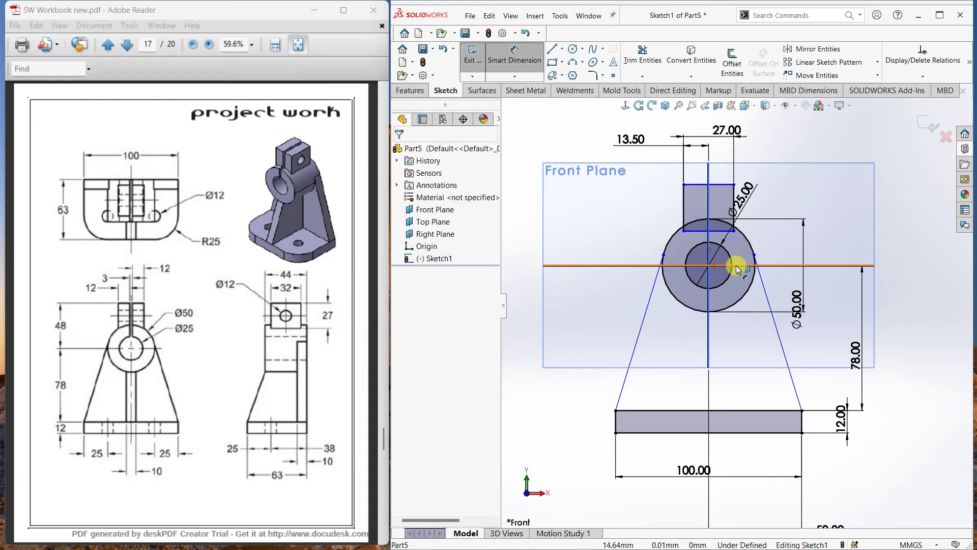
click(722, 184)
click(846, 221)
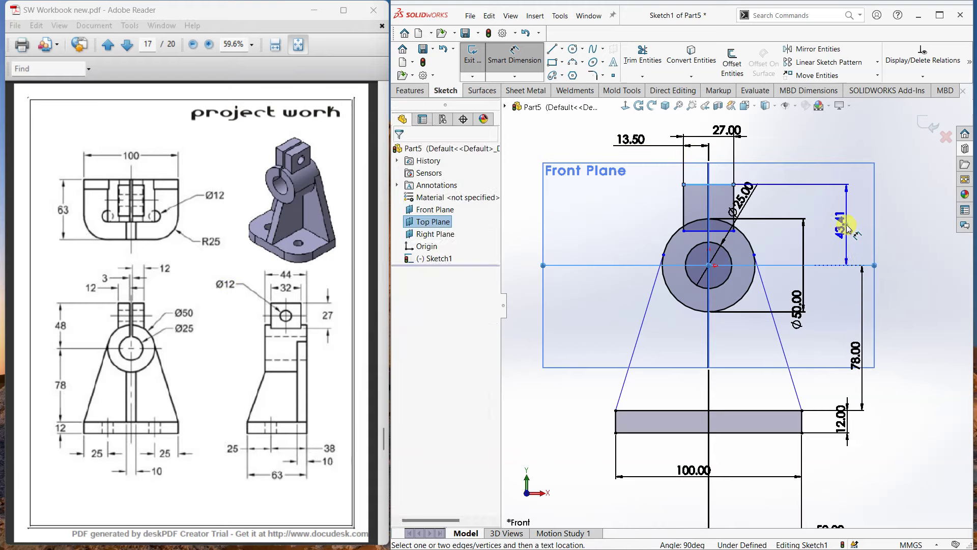
text(48)
key(Return)
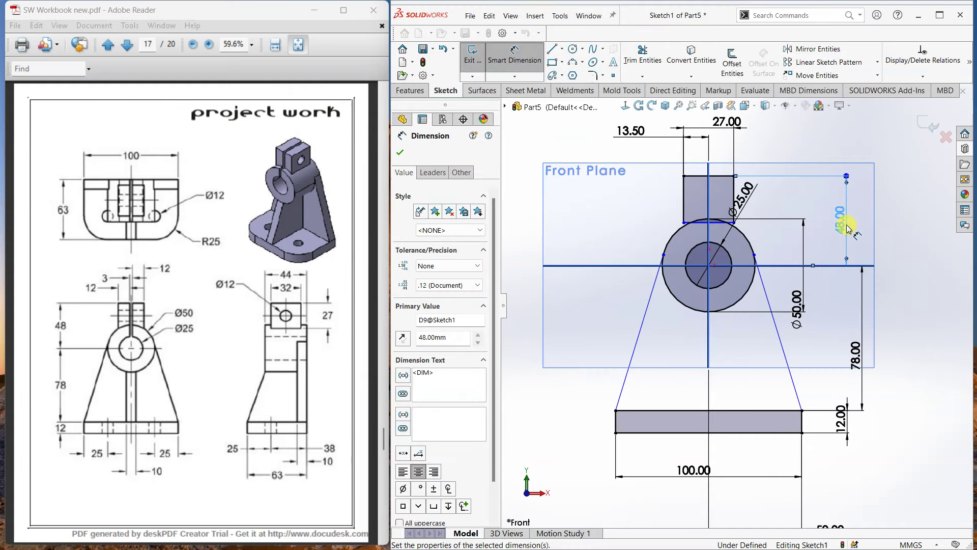
click(514, 56)
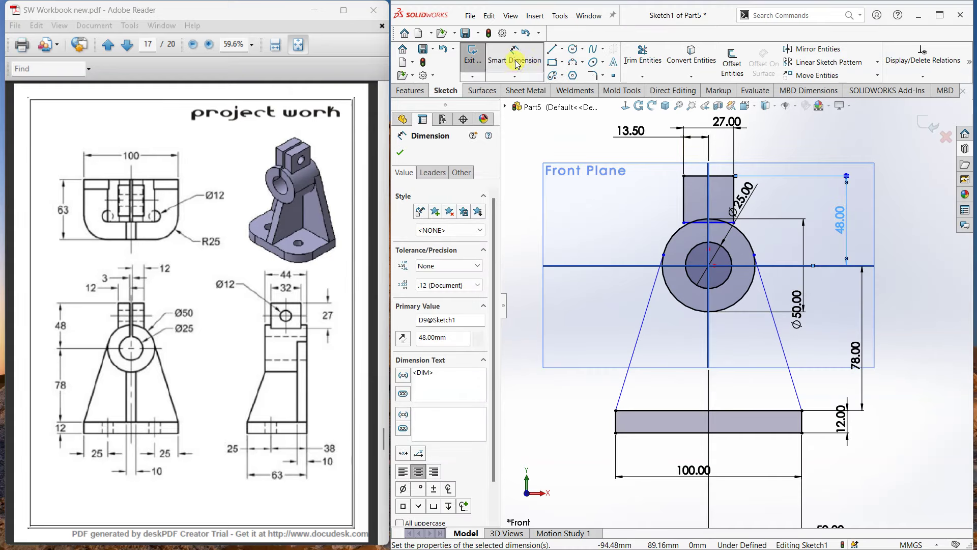
scroll(740, 204, down, 1)
scroll(741, 224, down, 3)
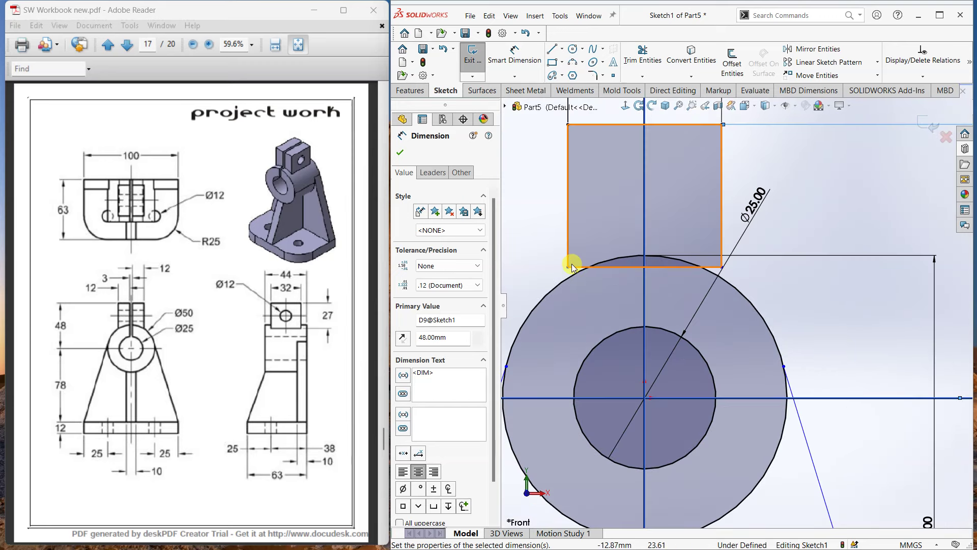
click(569, 296)
scroll(611, 323, up, 2)
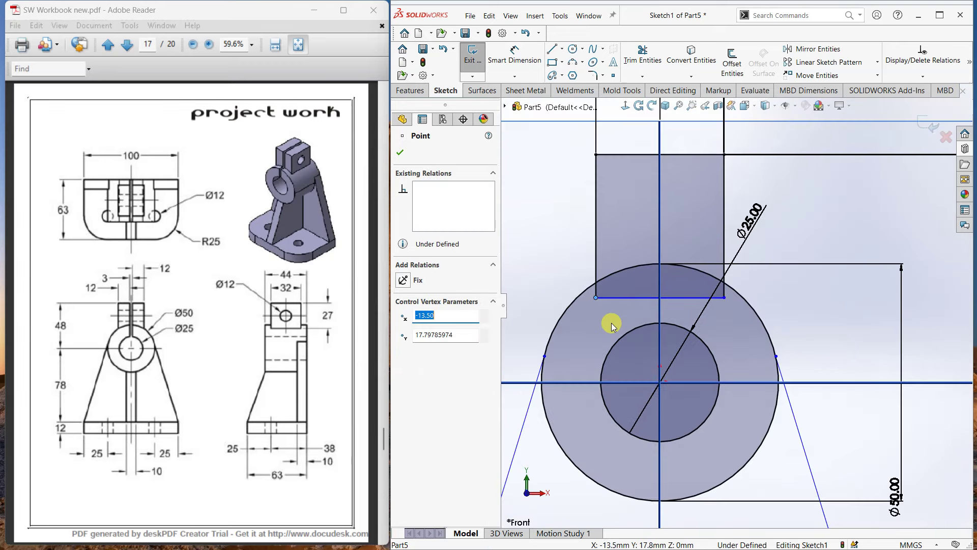
scroll(611, 323, up, 2)
Draw a vertical slot line across the lug from its top to bottom edge.
click(532, 148)
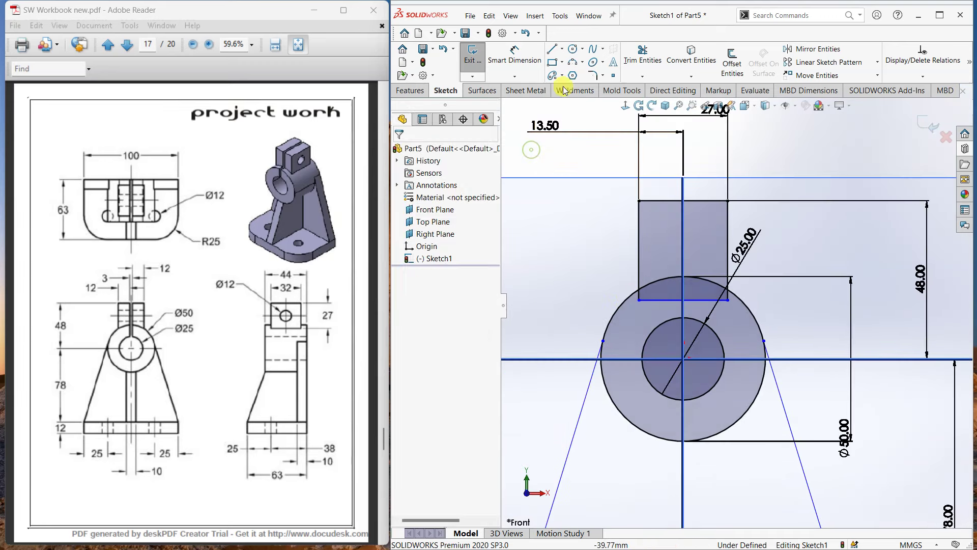
click(552, 48)
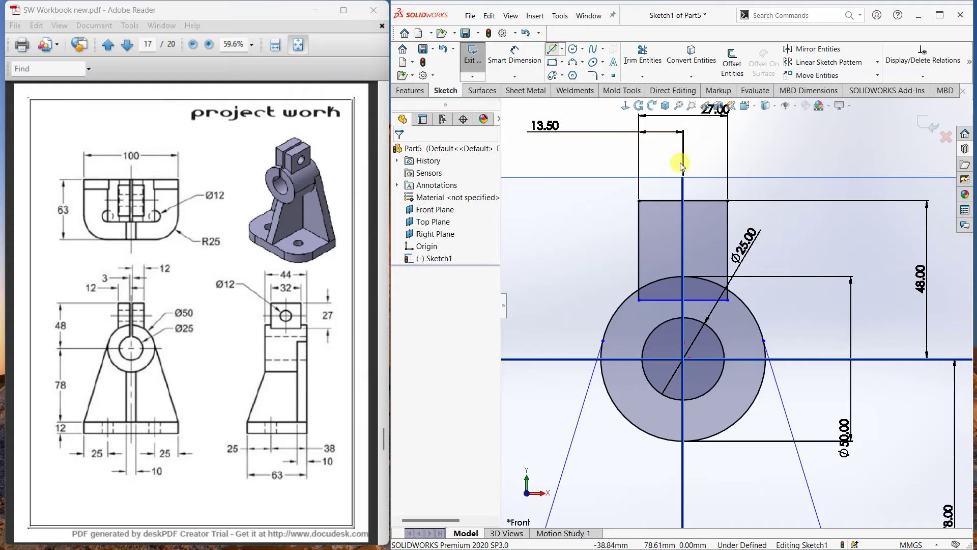
click(669, 201)
click(670, 300)
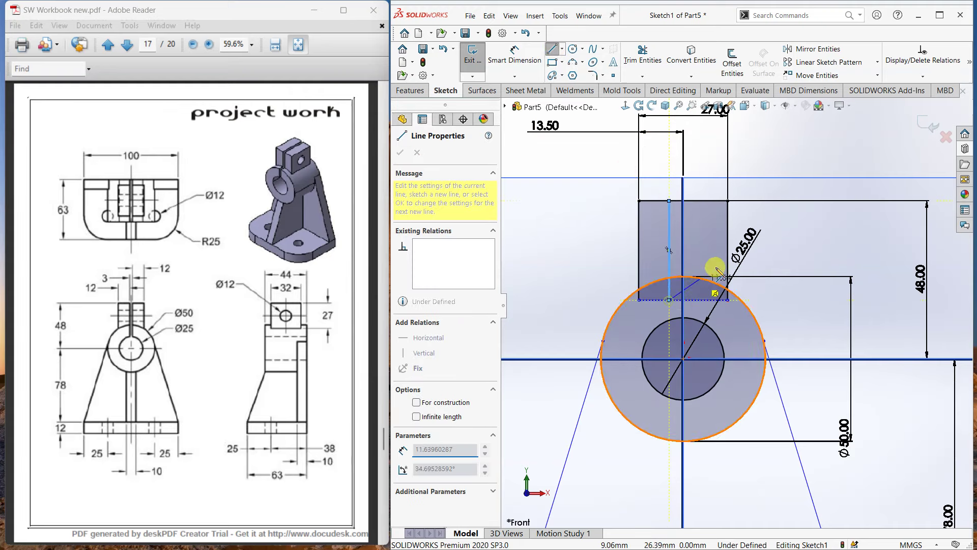
right_click(581, 149)
click(600, 153)
Mirror the slot line about the vertical centerline.
click(694, 309)
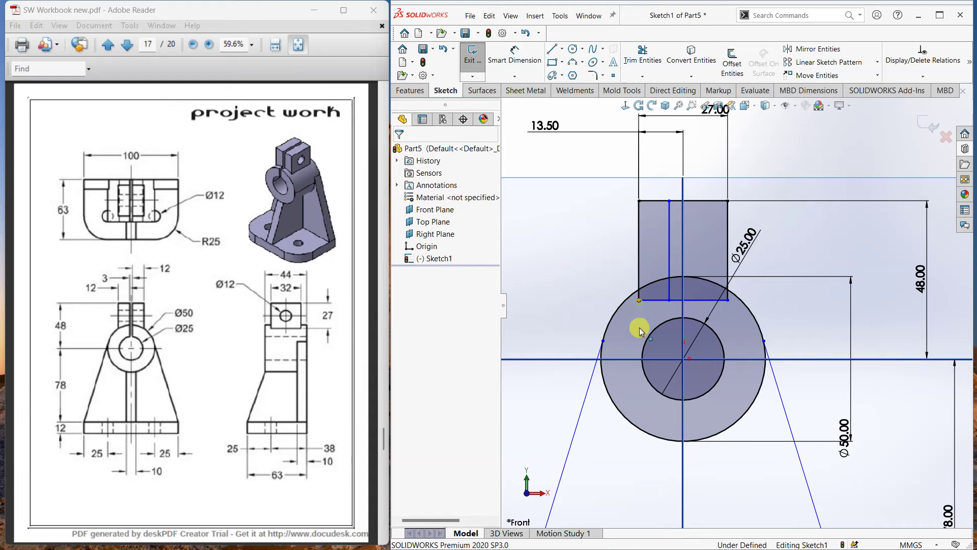
click(639, 301)
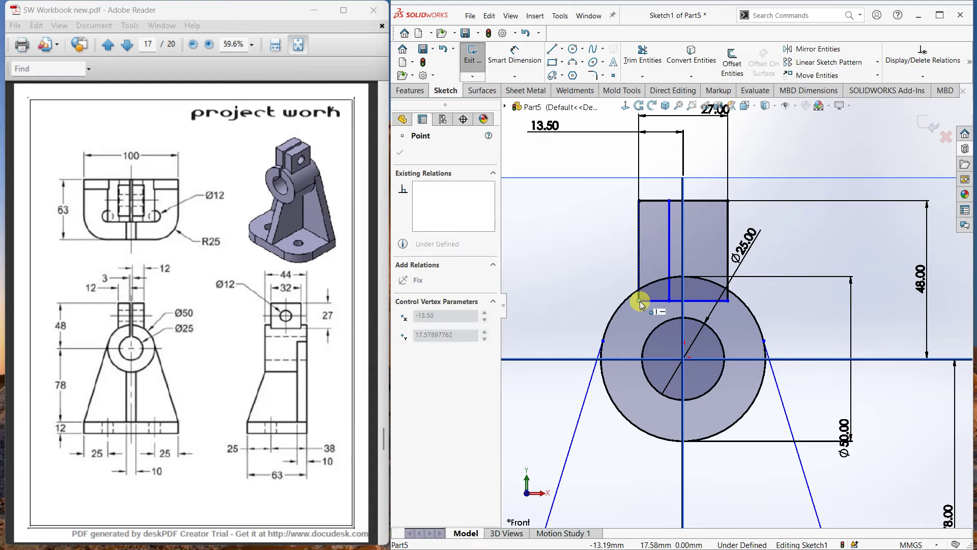
key(Escape)
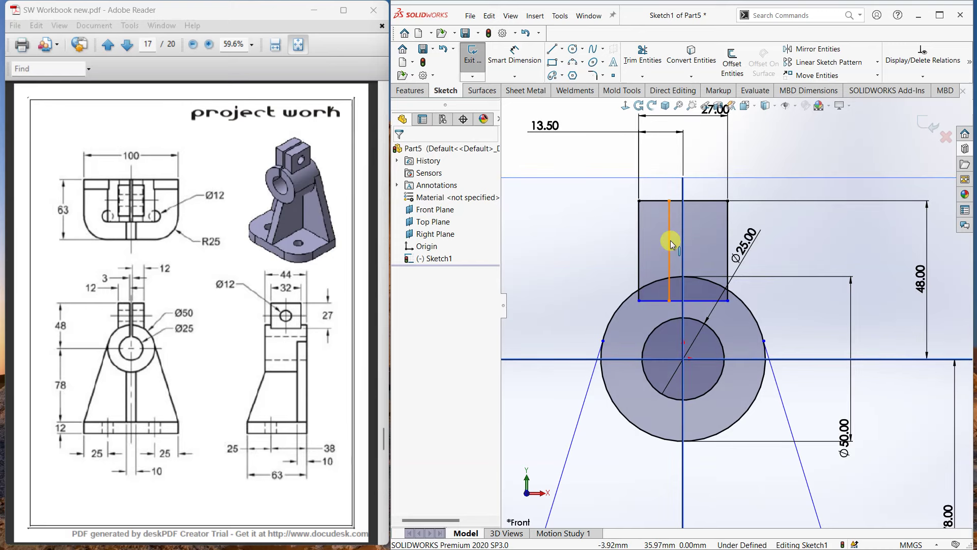
click(671, 240)
click(809, 51)
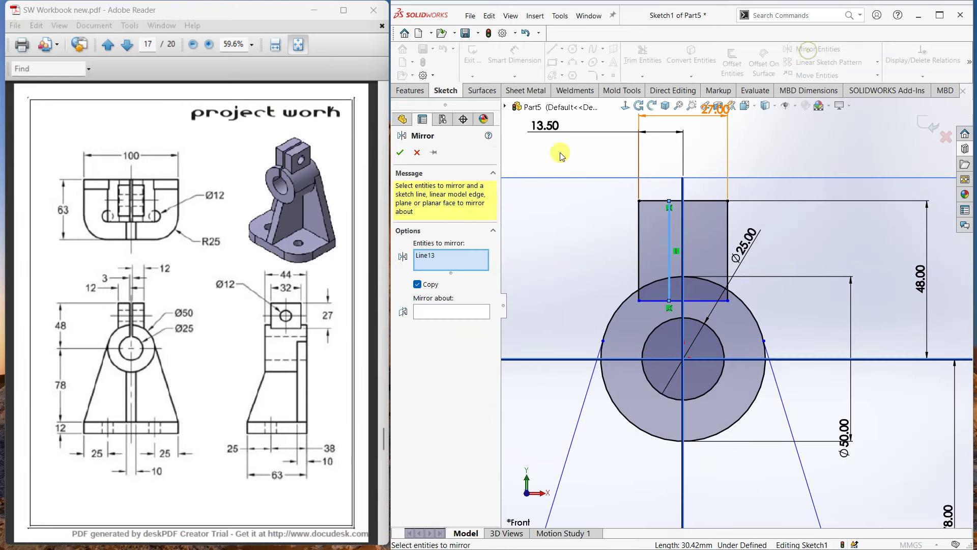
click(454, 313)
click(683, 190)
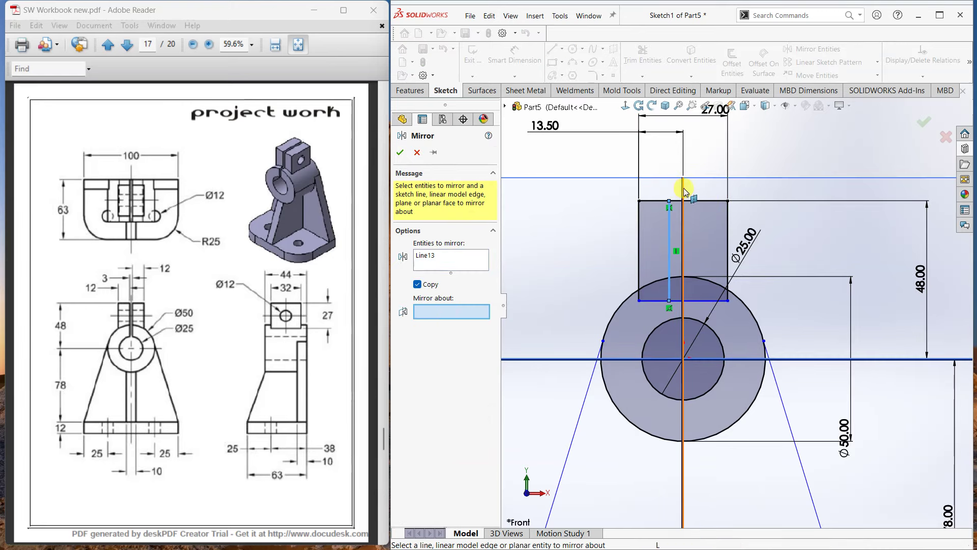
key(Return)
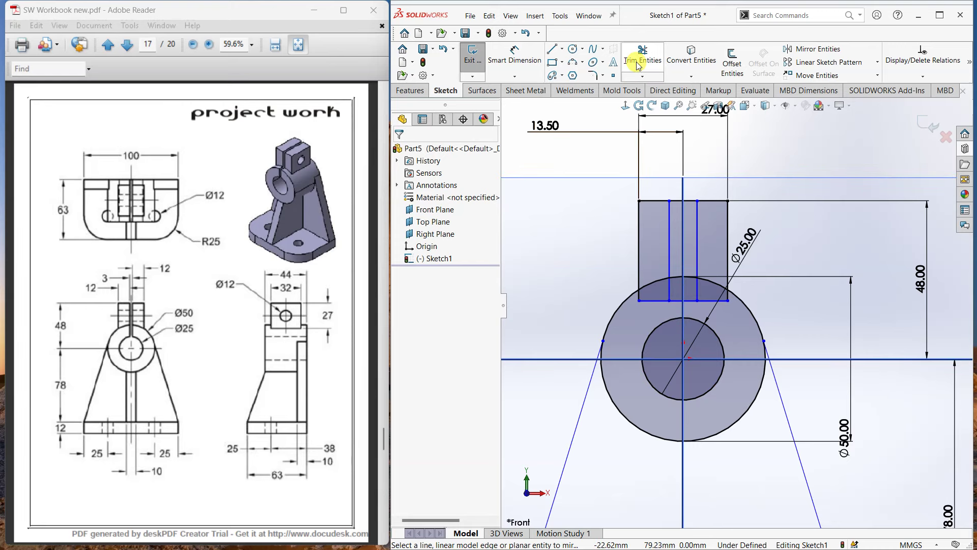
Extend both slot lines down to the bore.
click(639, 78)
click(656, 89)
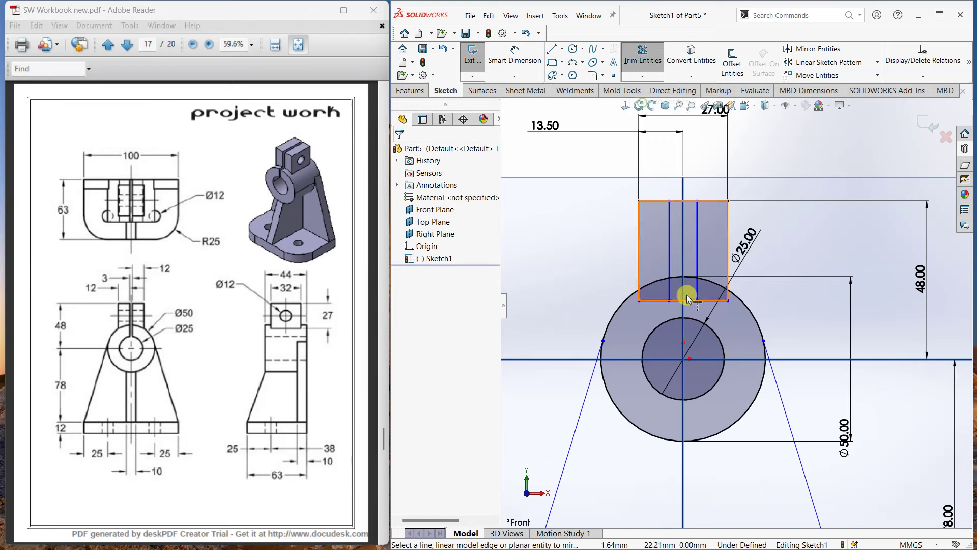
click(669, 294)
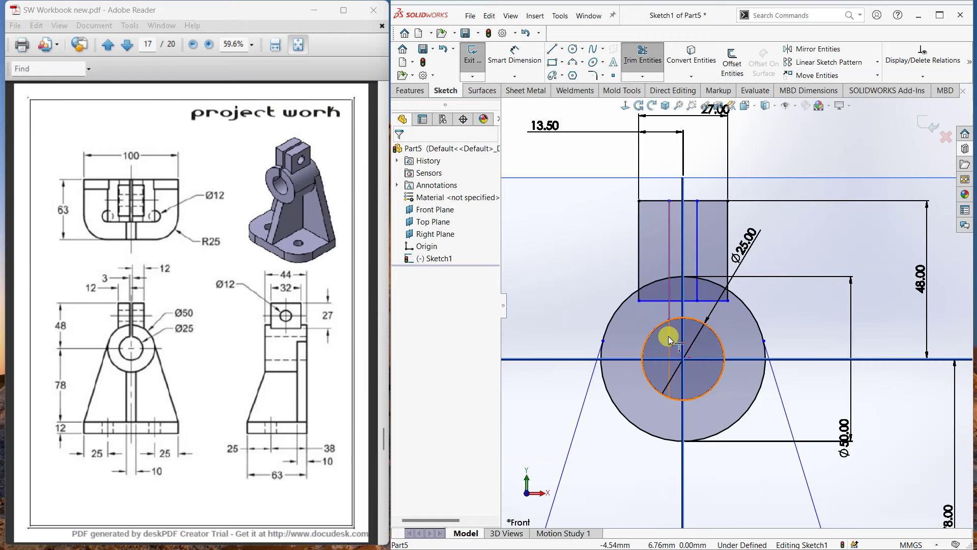
click(699, 303)
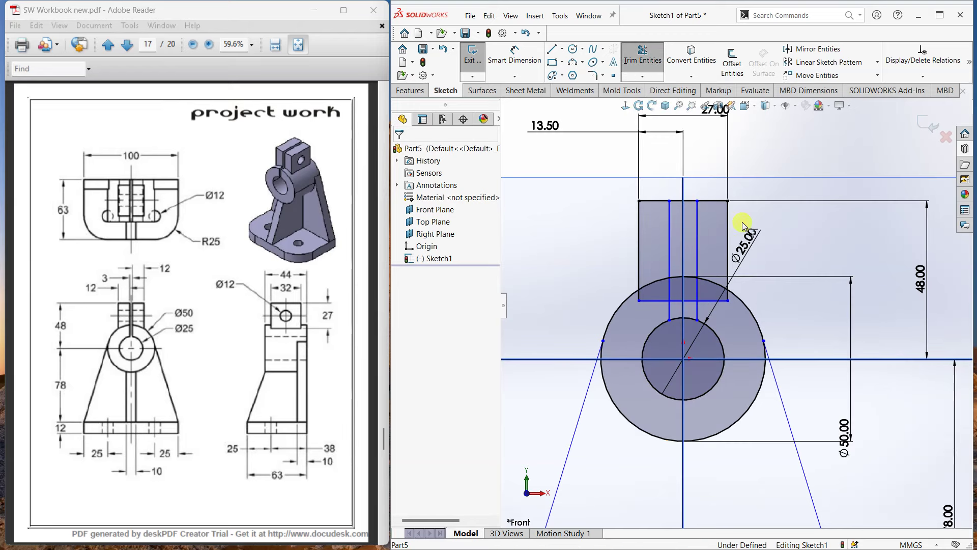
click(642, 56)
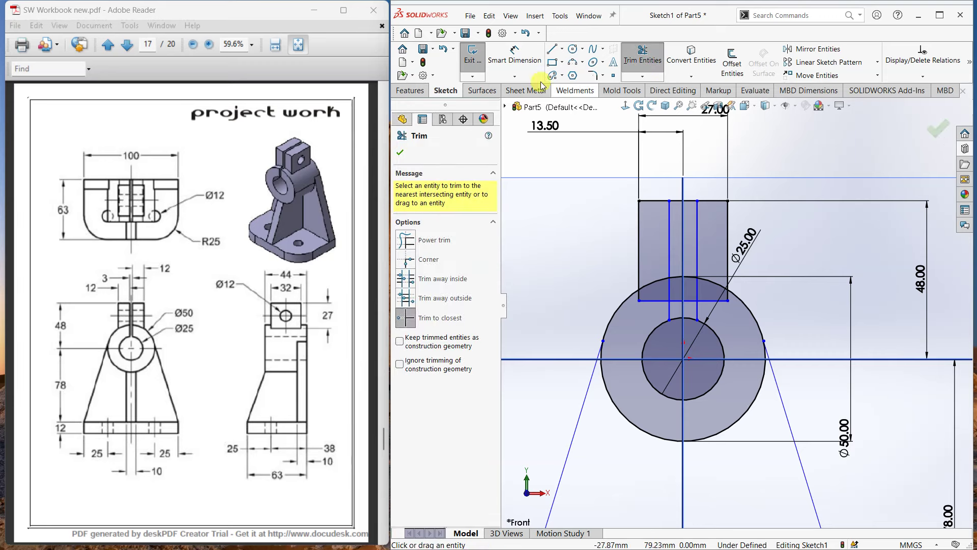
Dimension the lug's right edge to 30 mm.
click(515, 56)
click(727, 232)
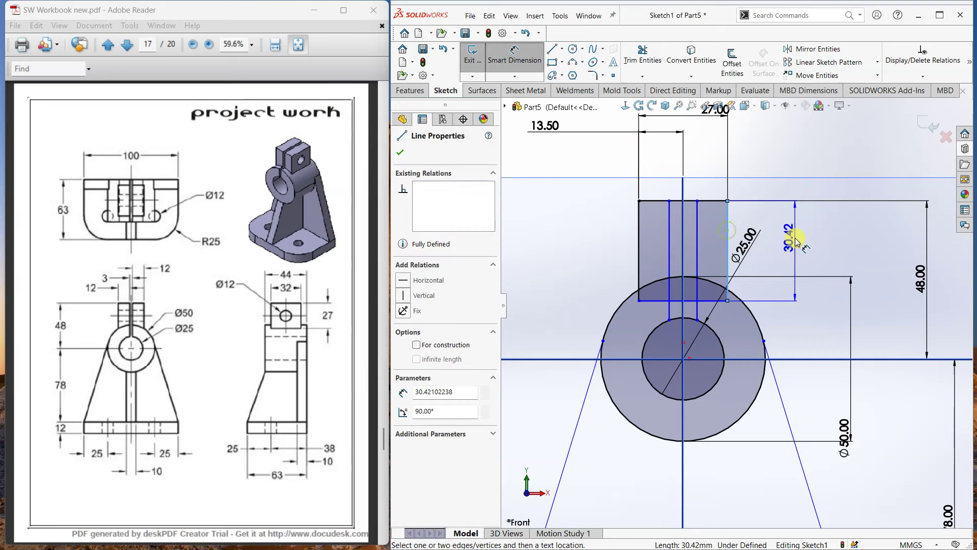
click(799, 243)
text(30)
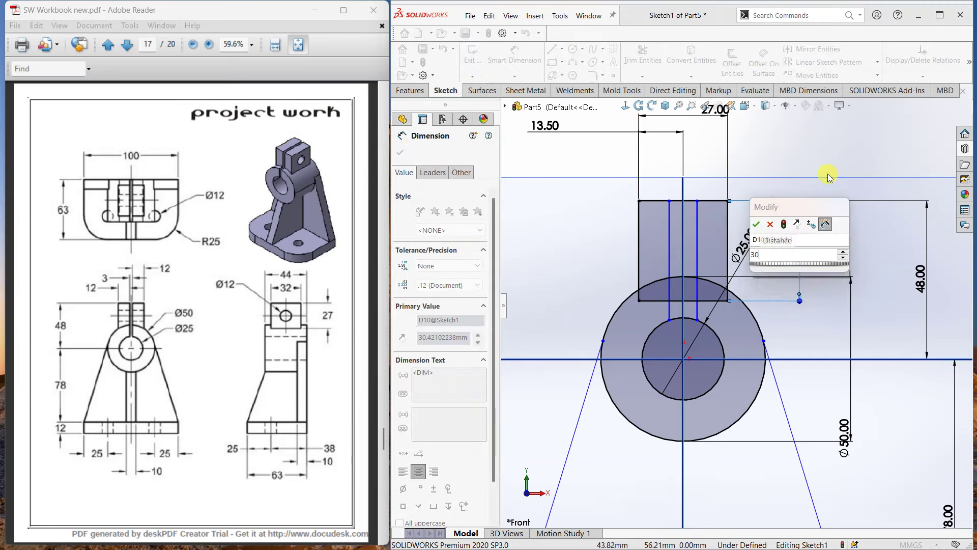
key(Return)
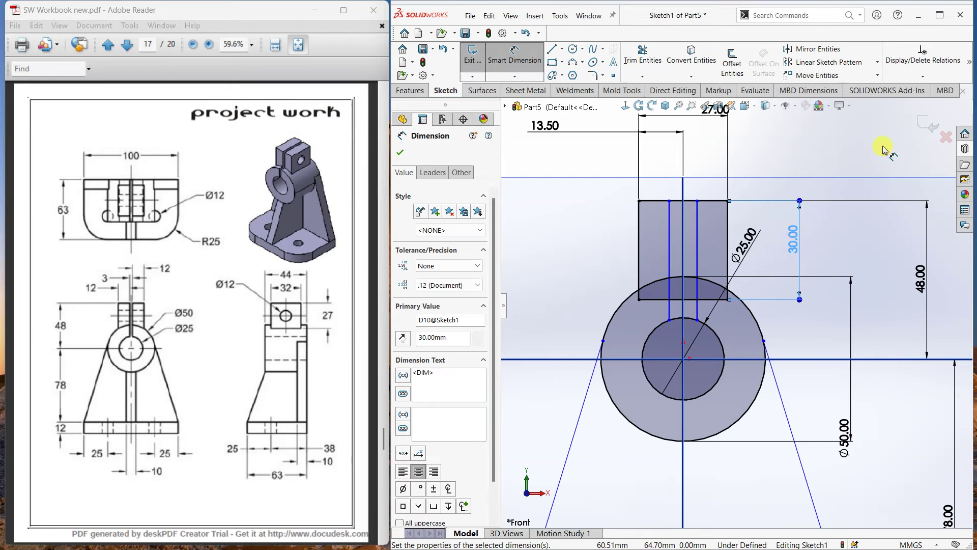
scroll(765, 220, up, 3)
scroll(840, 405, up, 1)
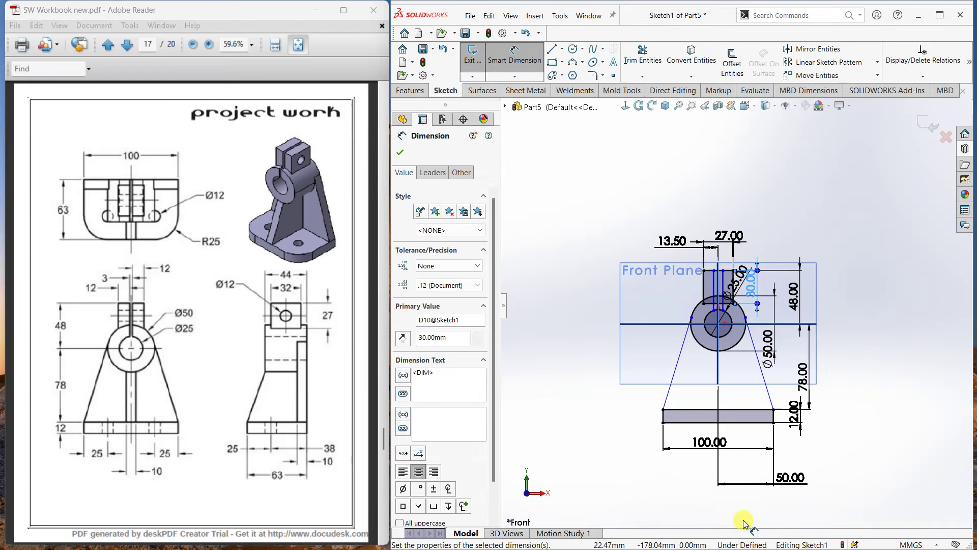
click(514, 56)
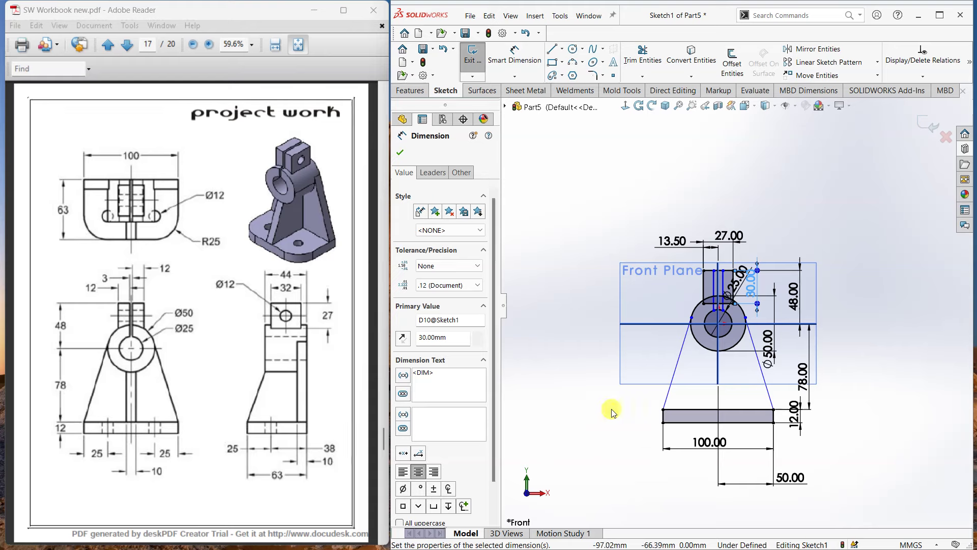
scroll(709, 262, down, 3)
scroll(726, 218, down, 2)
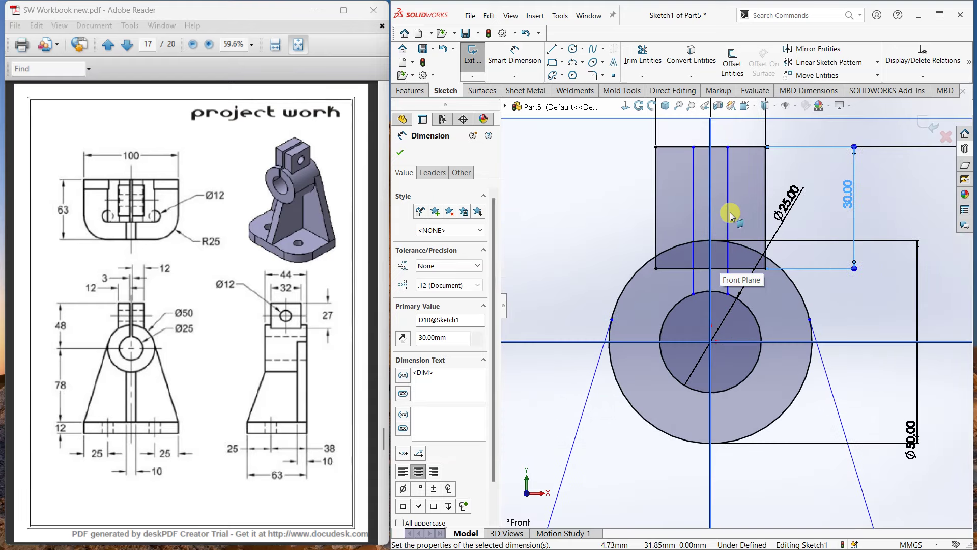
scroll(715, 236, up, 2)
Set the slot width to 3 mm and select the slanted slot line.
click(516, 59)
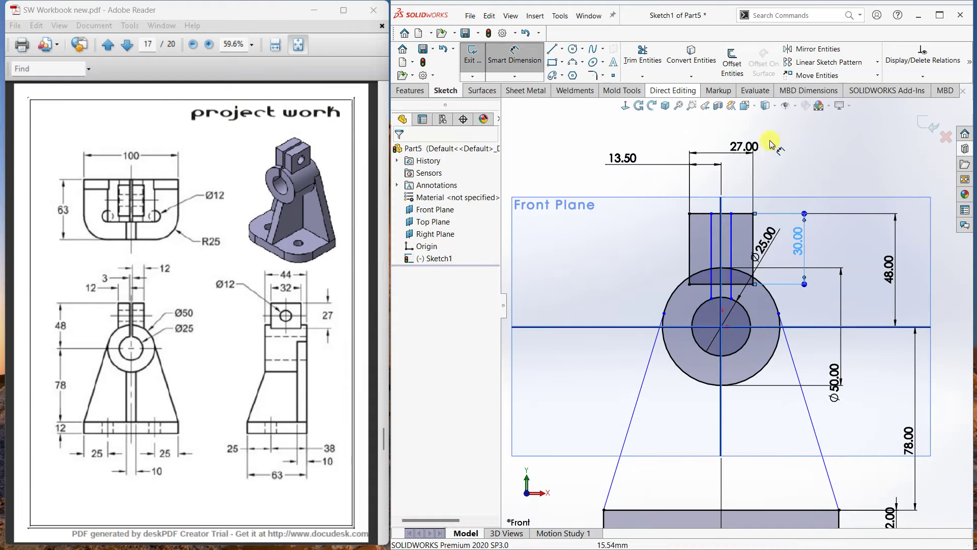
click(731, 214)
click(664, 193)
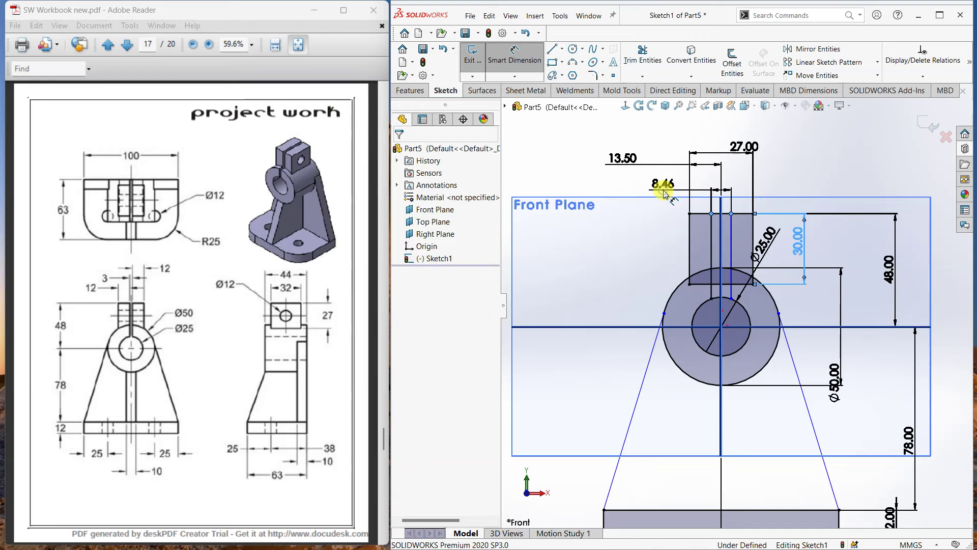
text(3.00mm)
key(Return)
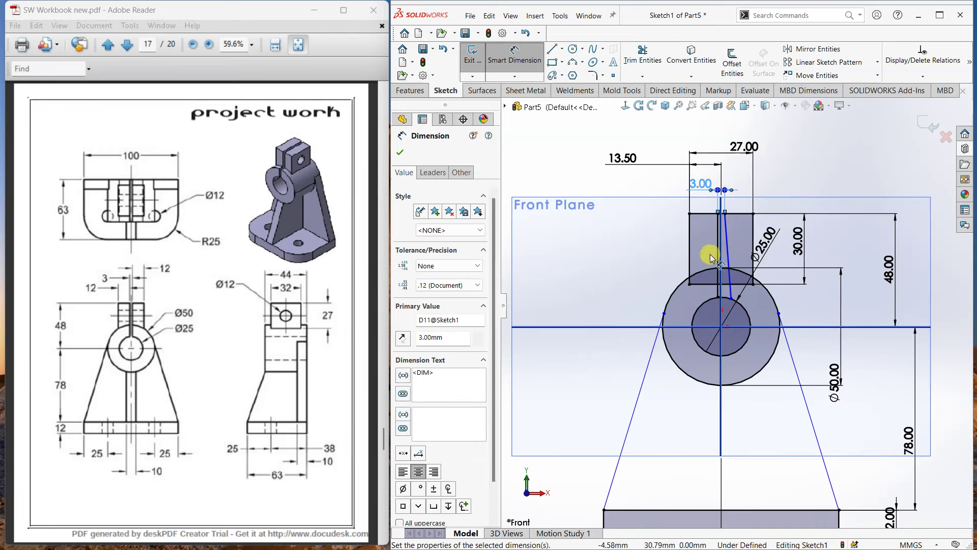
click(506, 55)
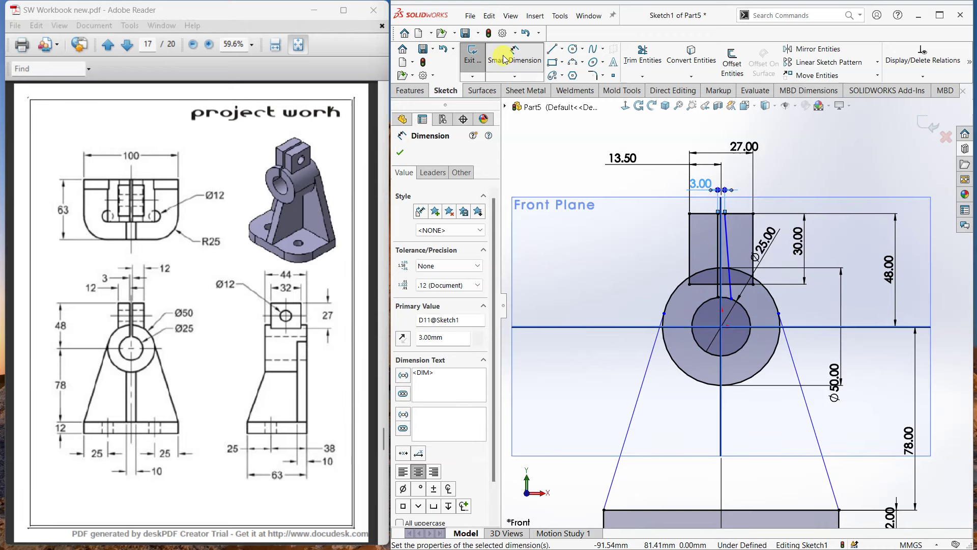
click(806, 174)
click(727, 240)
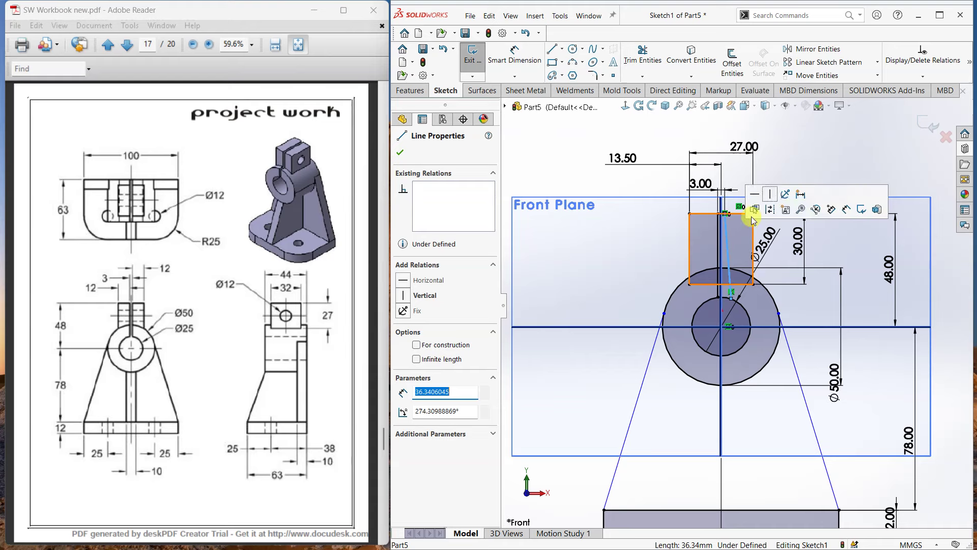
Make the slanted slot line vertical and pull the left side line's end off the circle.
click(770, 194)
click(814, 160)
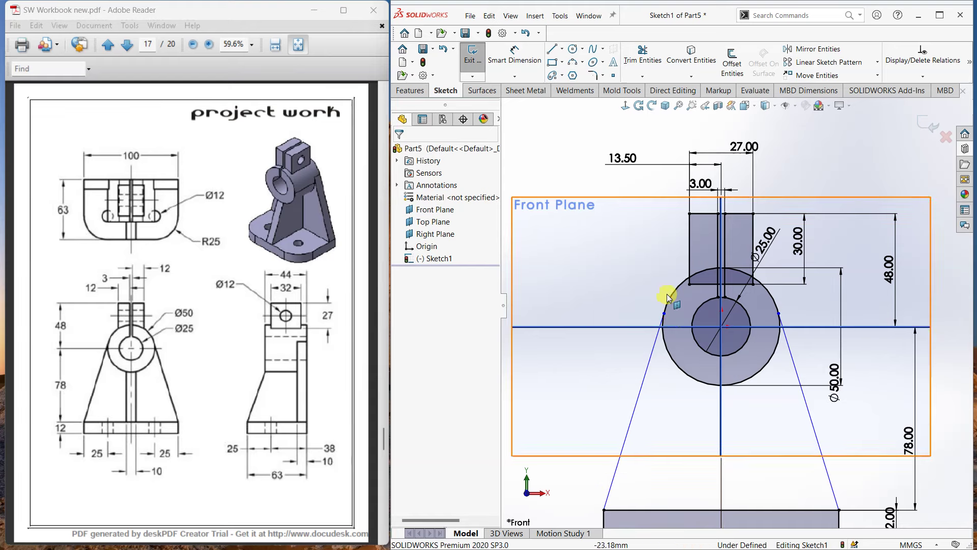
mouse_move(663, 313)
mouse_down()
mouse_move(649, 332)
mouse_move(648, 317)
mouse_up()
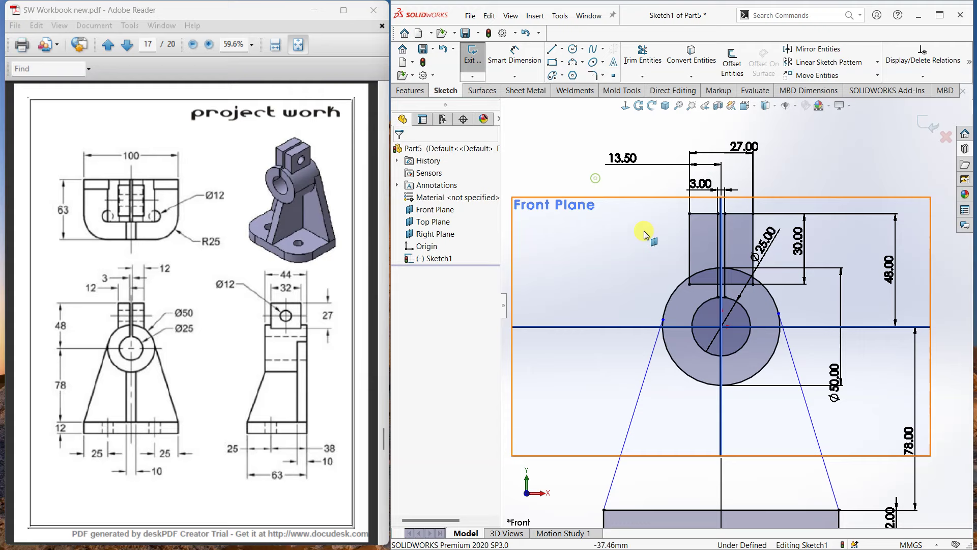
Make both side lines tangent to the Ø50 circle.
click(666, 303)
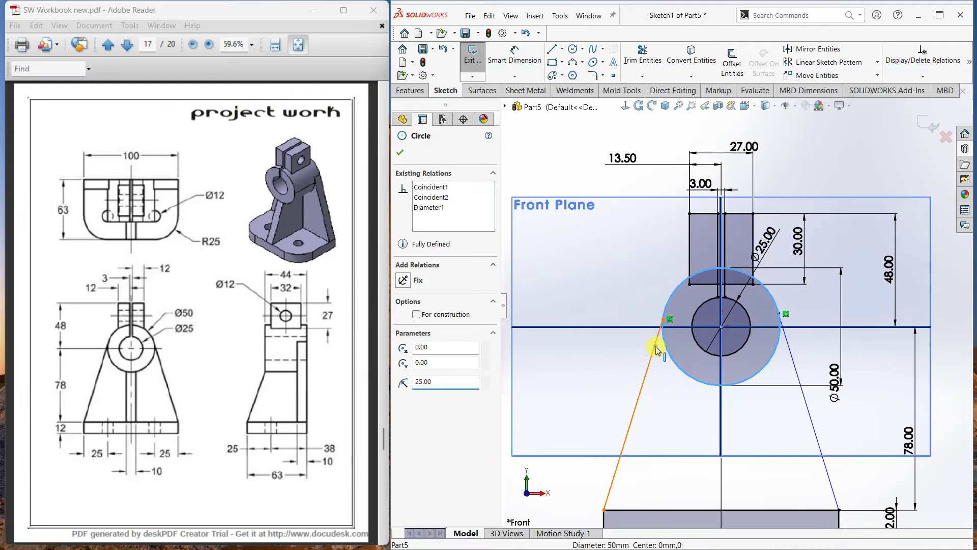
ctrl+click(654, 347)
click(686, 301)
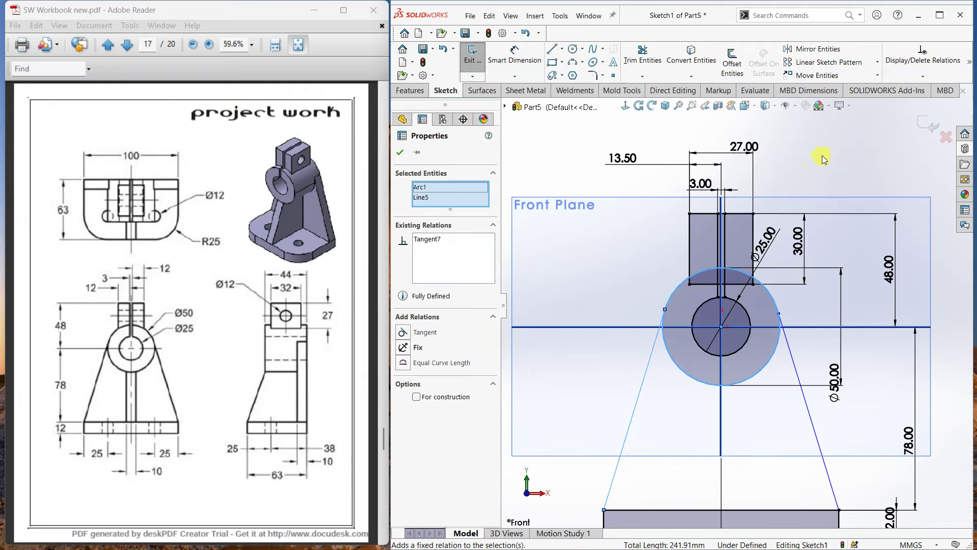
drag(785, 338, 771, 350)
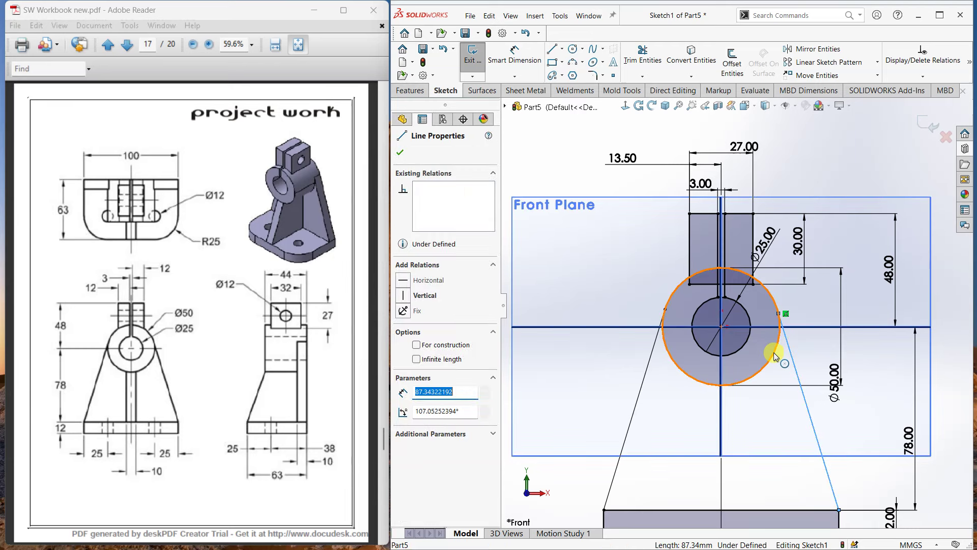
ctrl+click(774, 352)
click(804, 308)
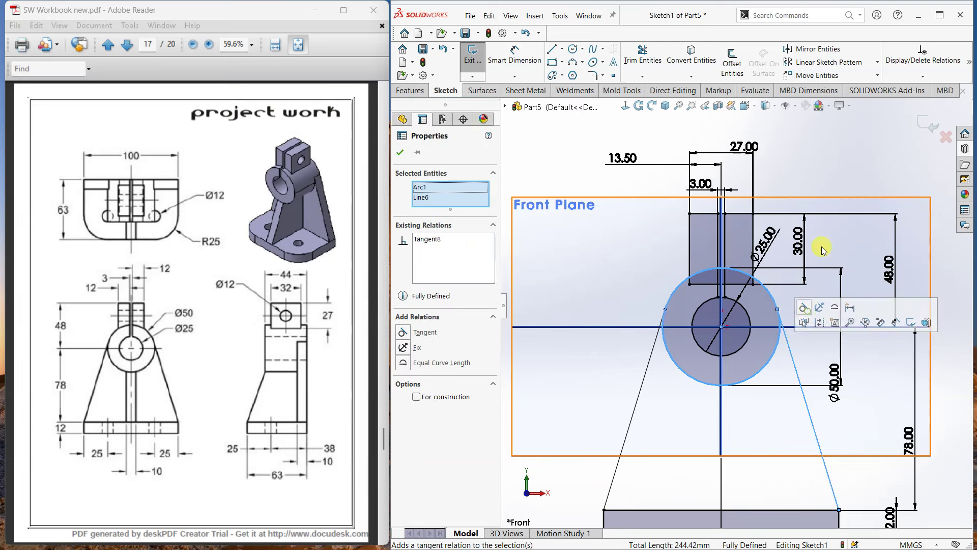
Exit the now fully defined Sketch1.
click(817, 155)
click(931, 127)
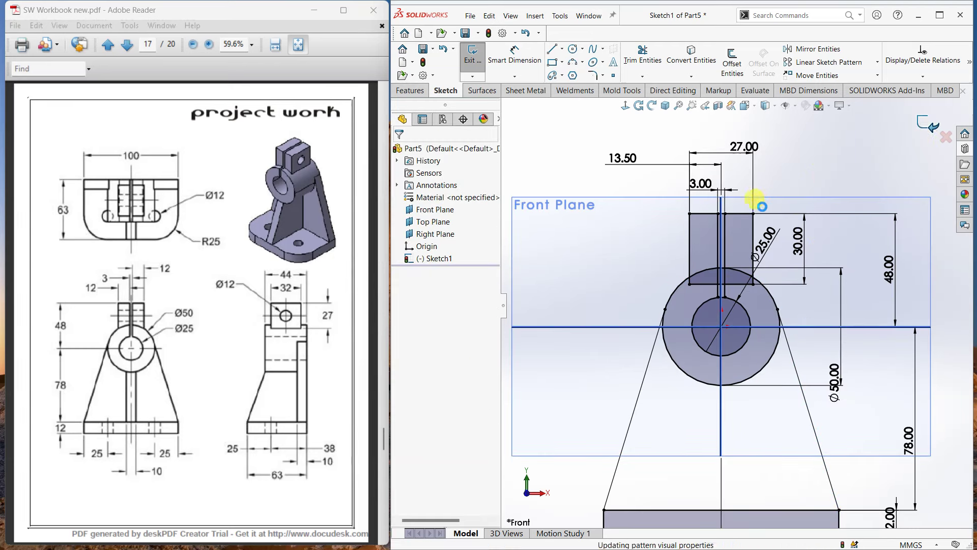
scroll(689, 283, up, 3)
scroll(700, 291, up, 2)
Preview a solid, non-thin extrusion of only Sketch1's bottom base rectangle region, 63 mm deep.
middle_drag(738, 315, 753, 338)
scroll(754, 339, down, 2)
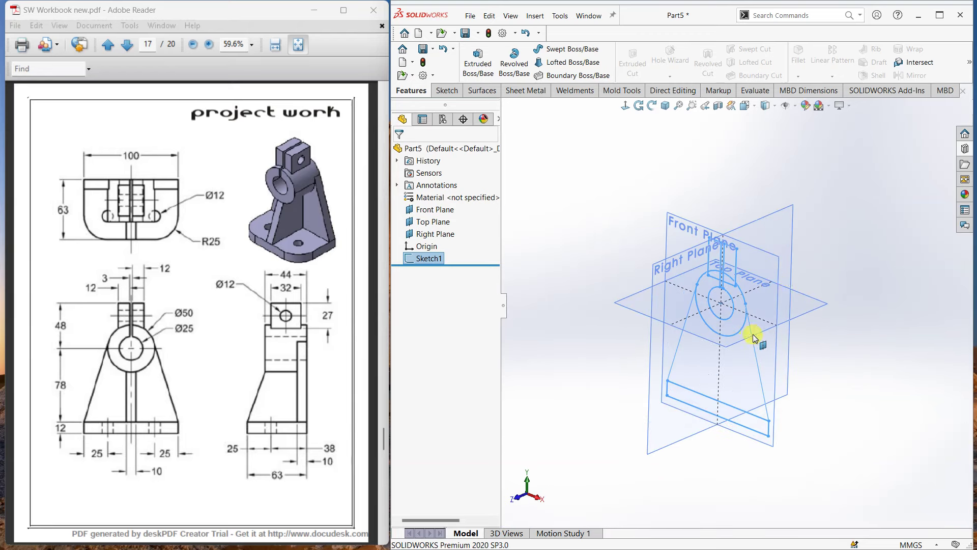
click(479, 56)
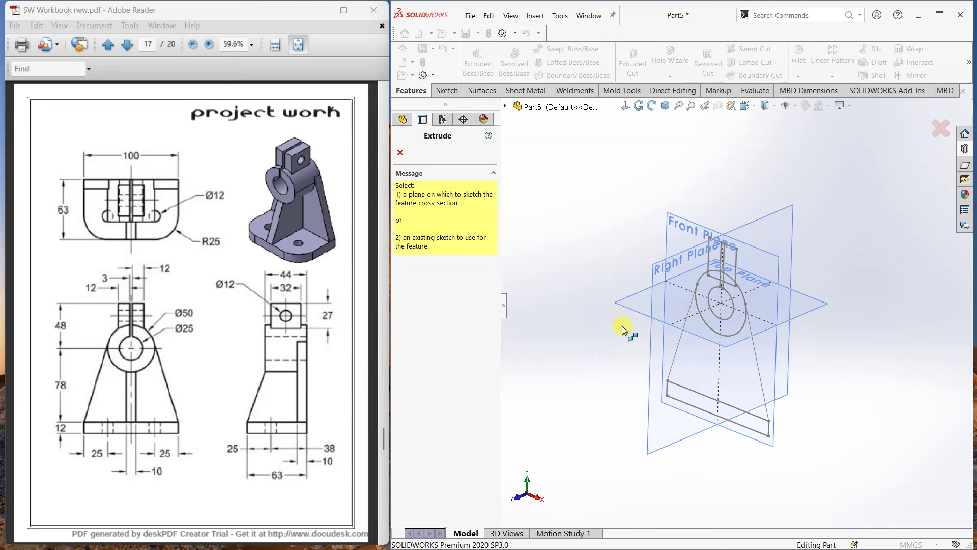
click(684, 403)
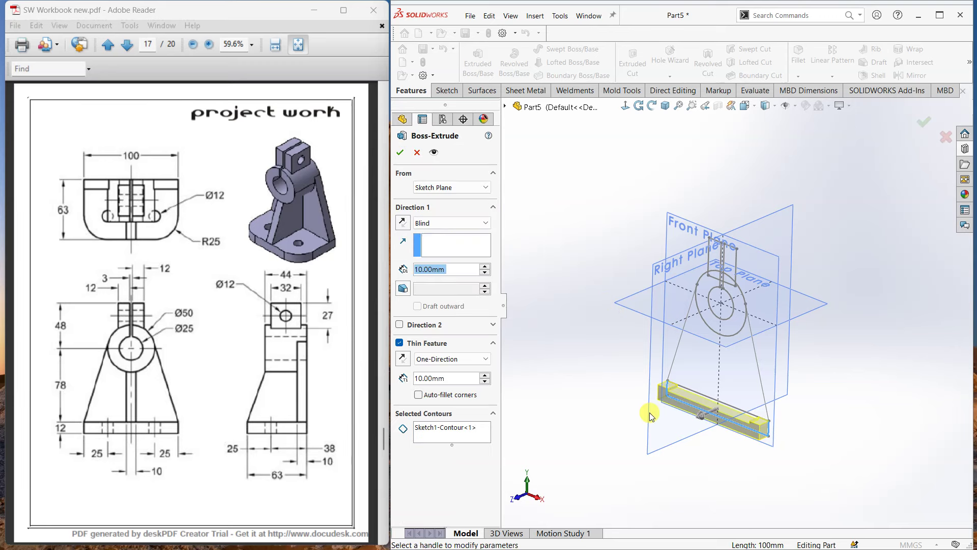
click(426, 343)
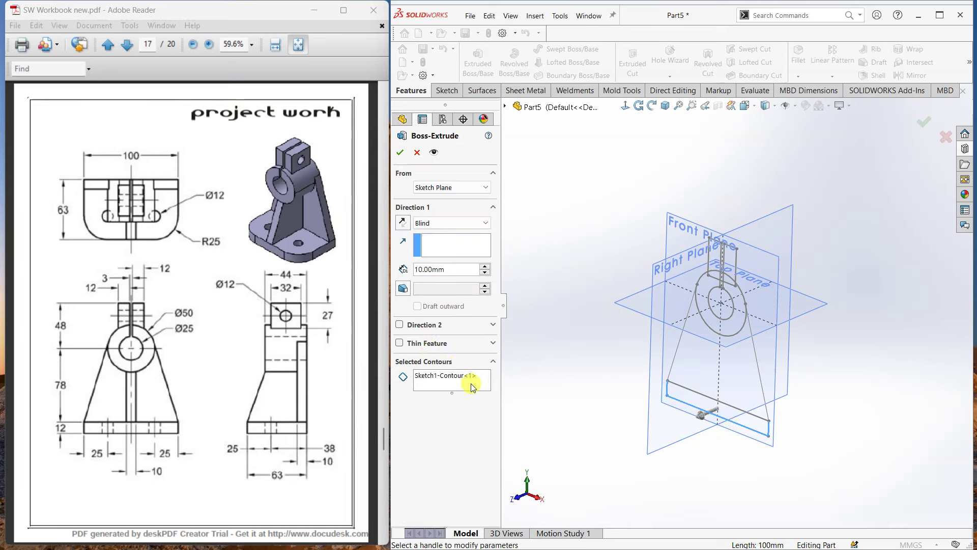
click(467, 378)
right_click(467, 379)
click(509, 386)
click(665, 399)
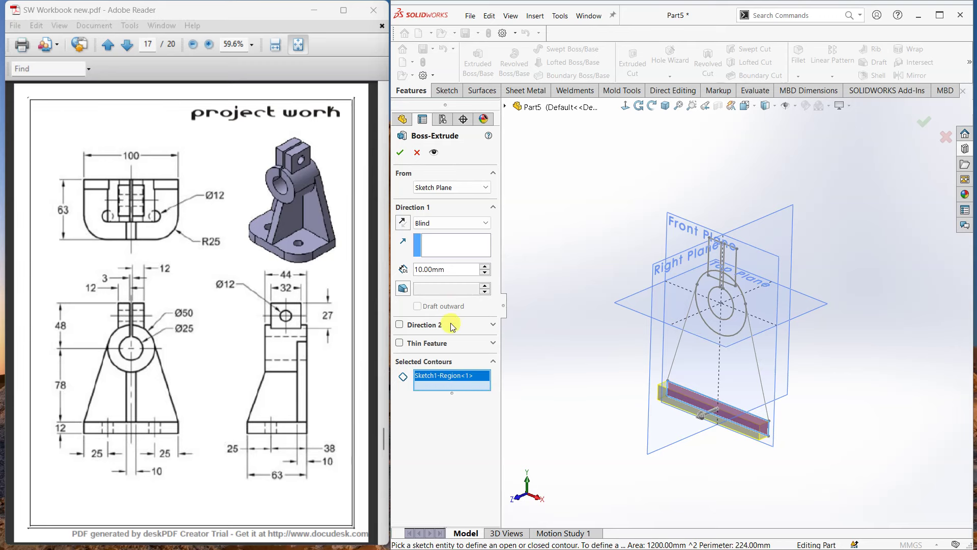
text(63)
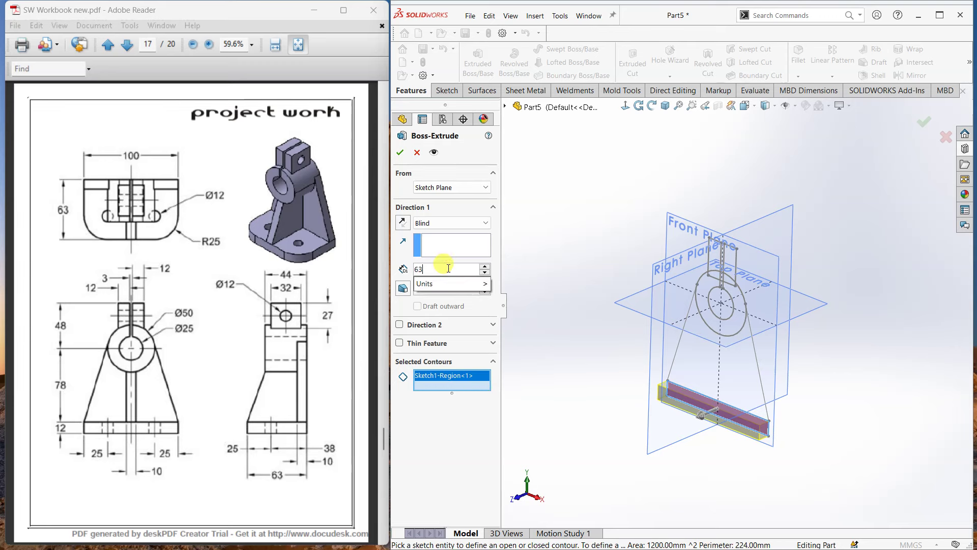
key(Return)
Accept the 63 mm base plate extrusion and show Sketch1 in the model again.
click(401, 153)
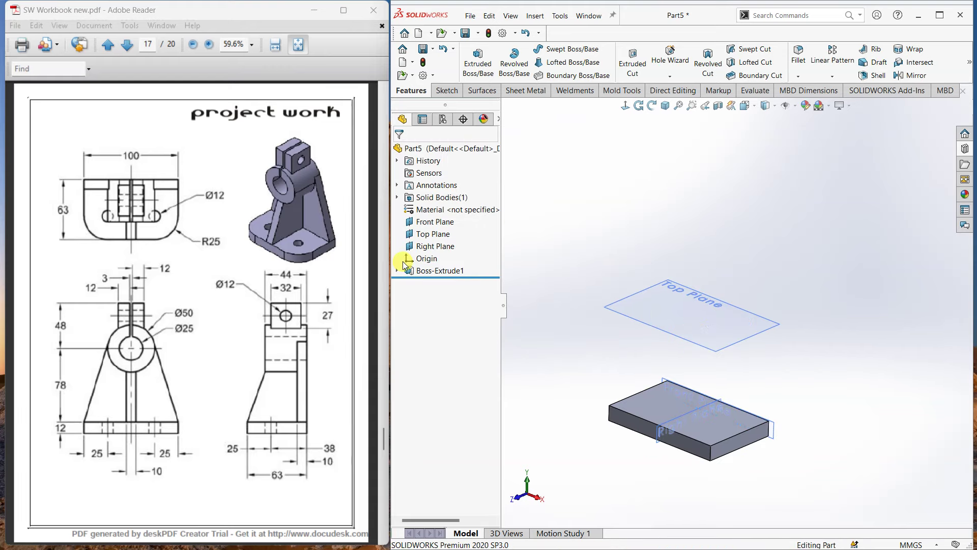
click(398, 270)
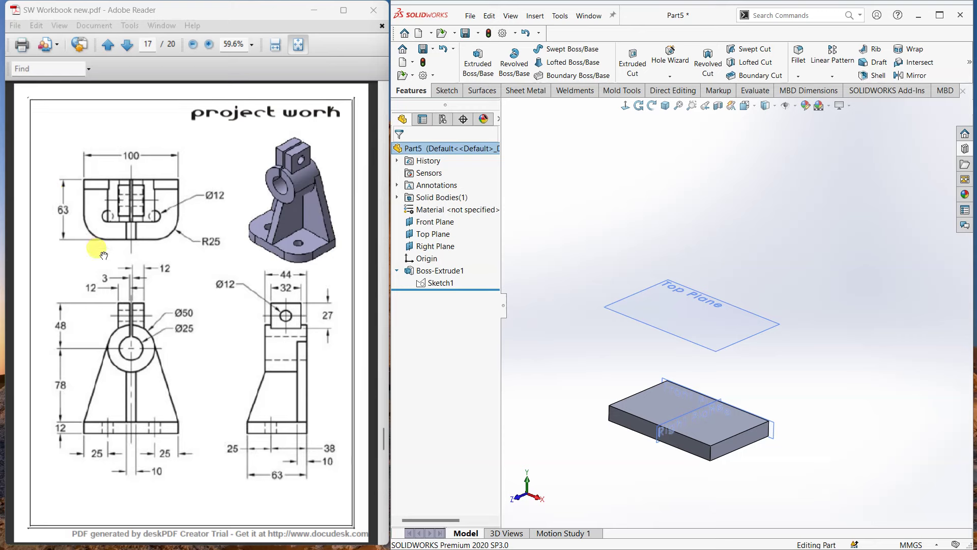
click(440, 282)
click(454, 252)
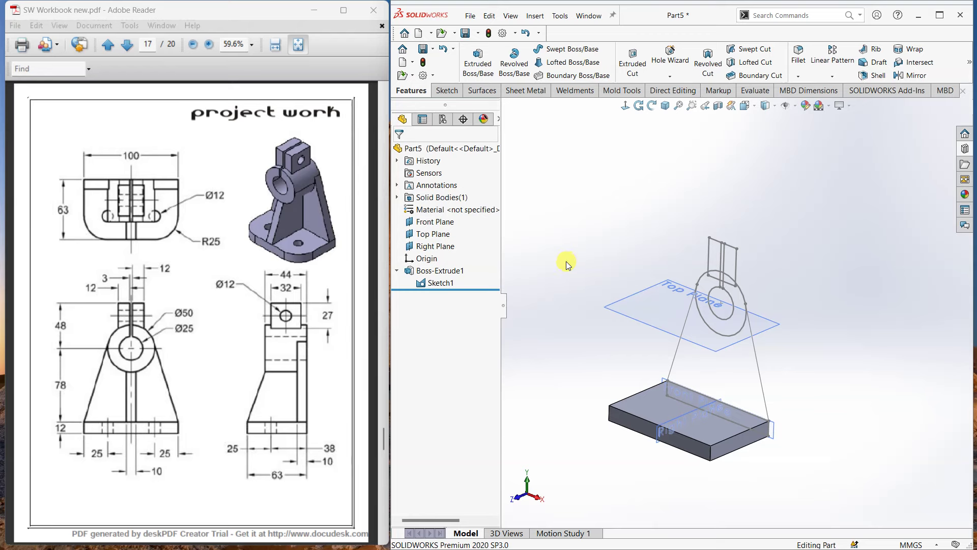
Start a second boss extrusion from Sketch1 with the ring and two other regions selected.
click(491, 69)
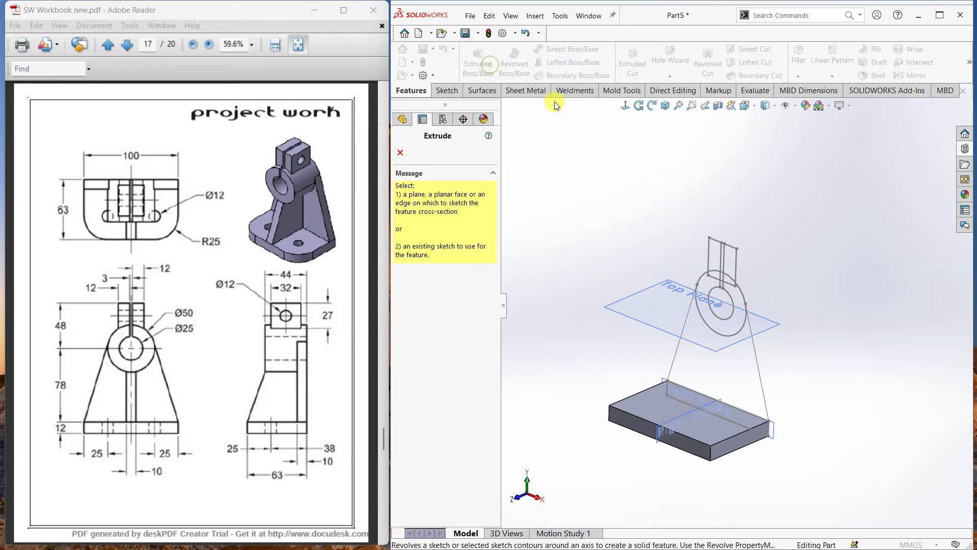
click(707, 318)
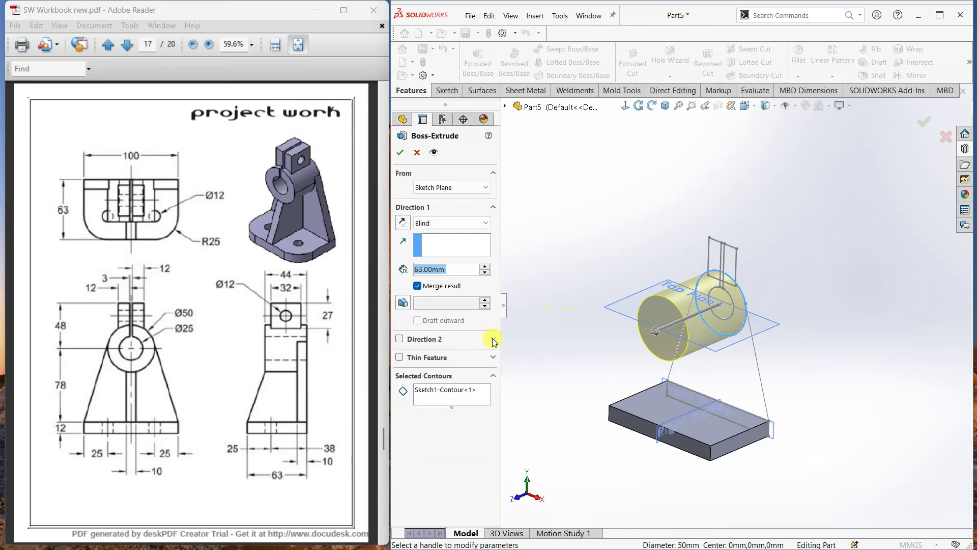
right_click(448, 391)
click(478, 402)
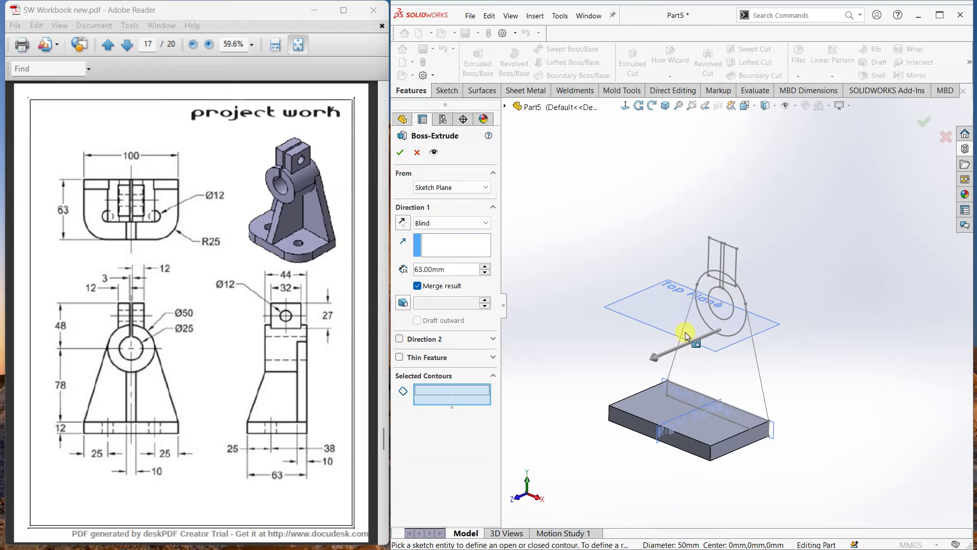
click(725, 330)
scroll(766, 279, down, 3)
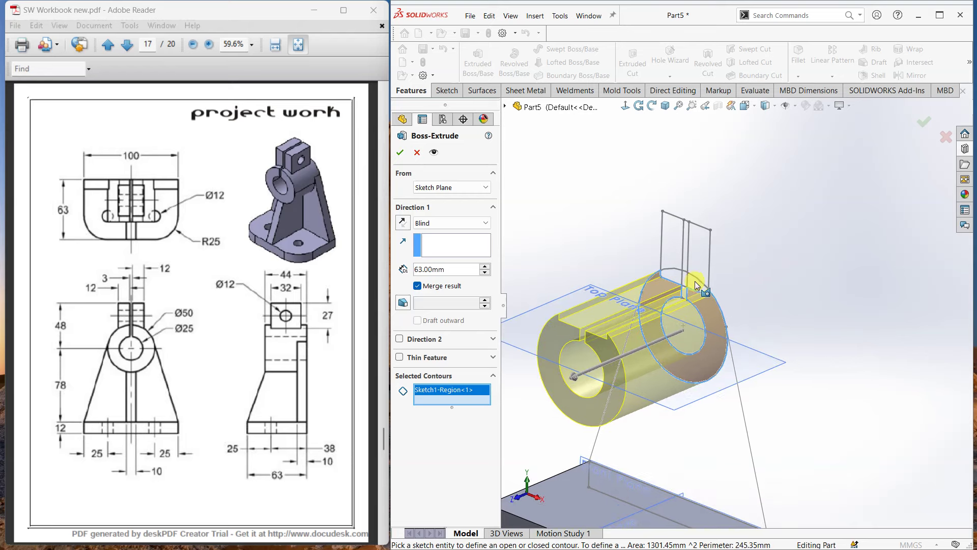
click(680, 282)
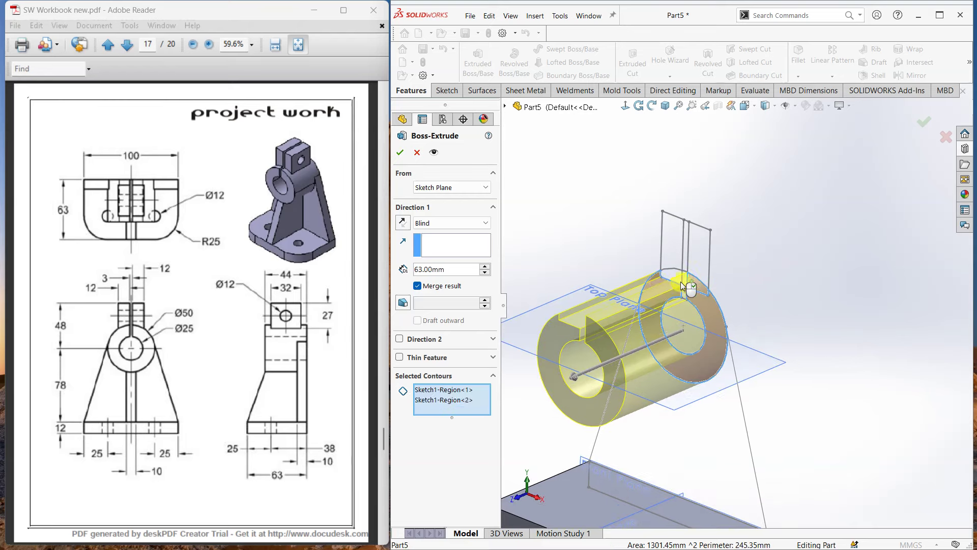
click(670, 276)
middle_drag(802, 297, 849, 264)
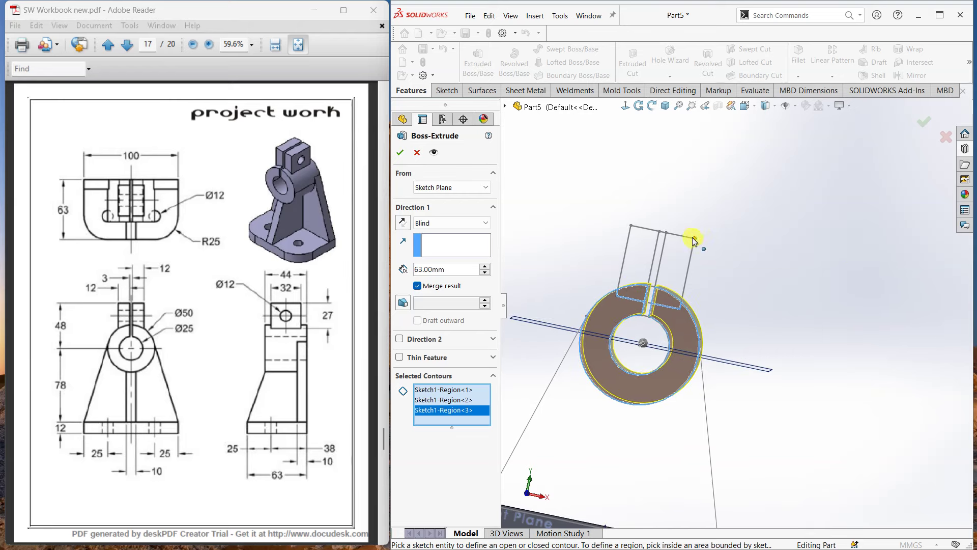
key(ctrl+7)
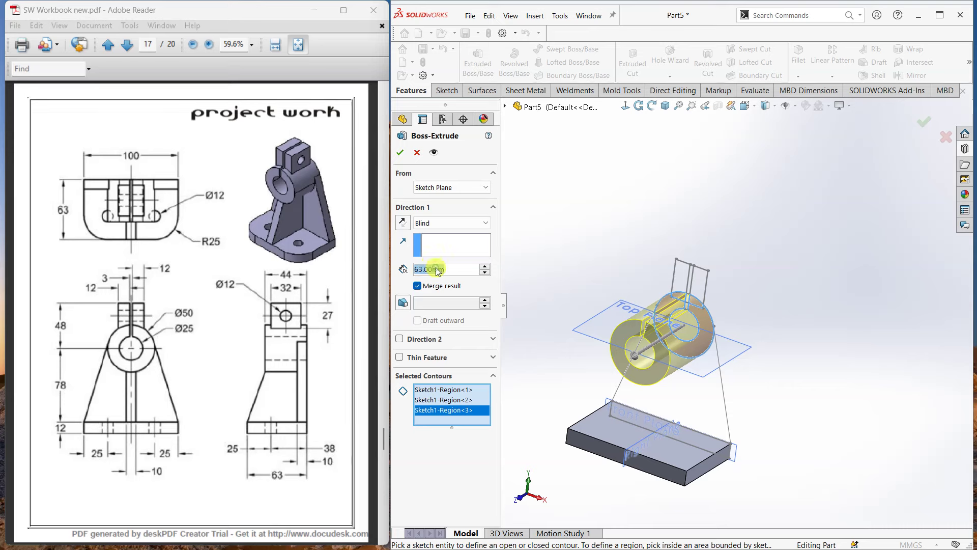
Extrude the boss regions 44 mm deep as a separate, unmerged body.
text(44)
key(Return)
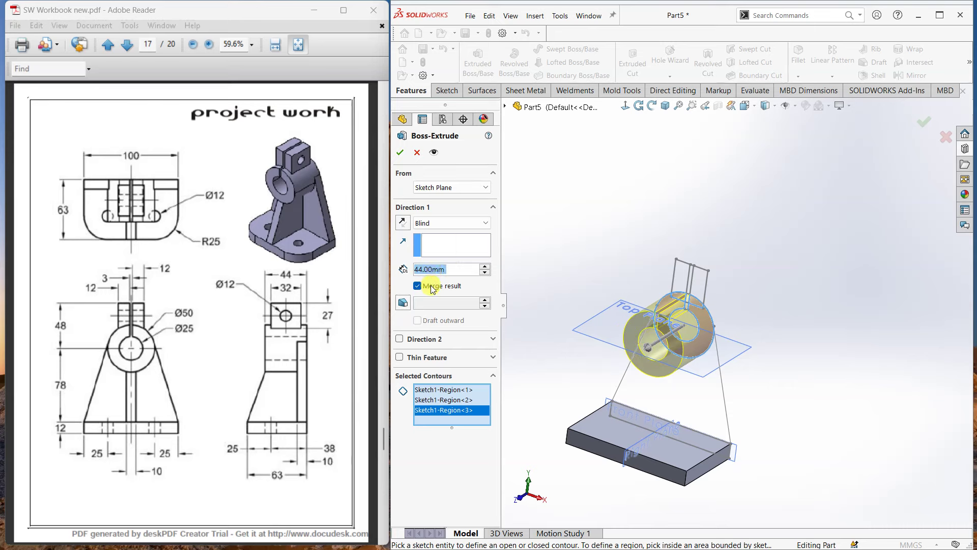
click(432, 286)
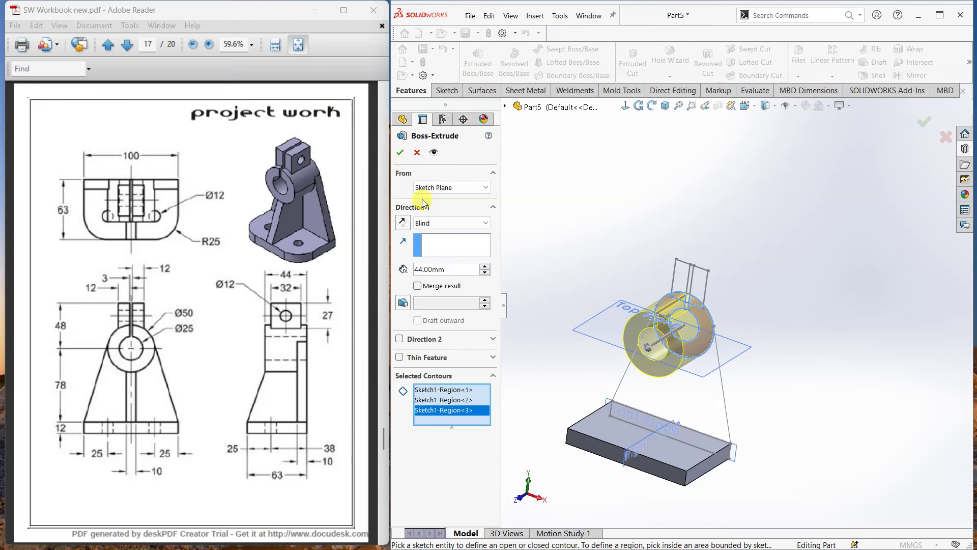
click(400, 152)
middle_drag(741, 250, 810, 287)
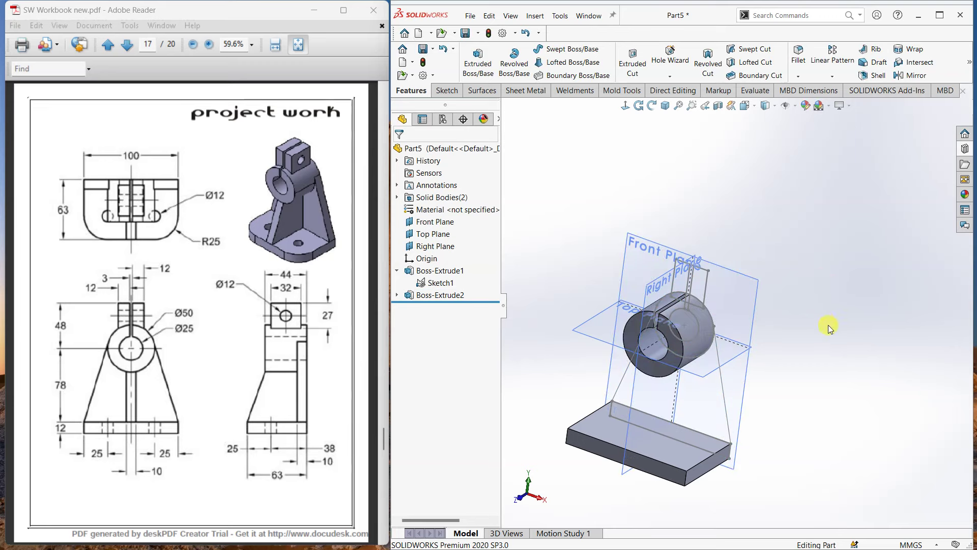
mouse_move(828, 325)
middle_down()
mouse_move(823, 316)
mouse_move(811, 327)
middle_up()
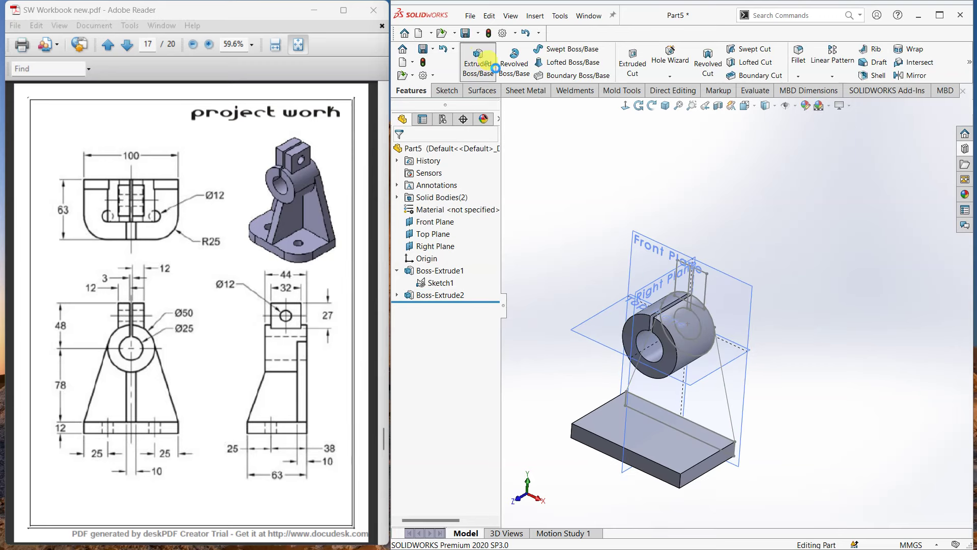
Extrude Sketch1's tapered web region as a solid 10 mm feature merged into the part.
click(478, 62)
click(719, 397)
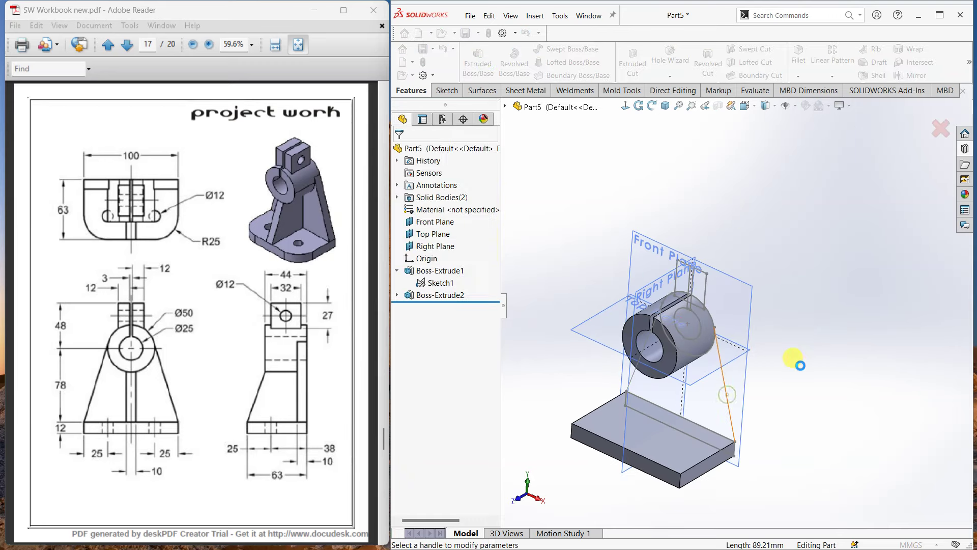
right_click(459, 450)
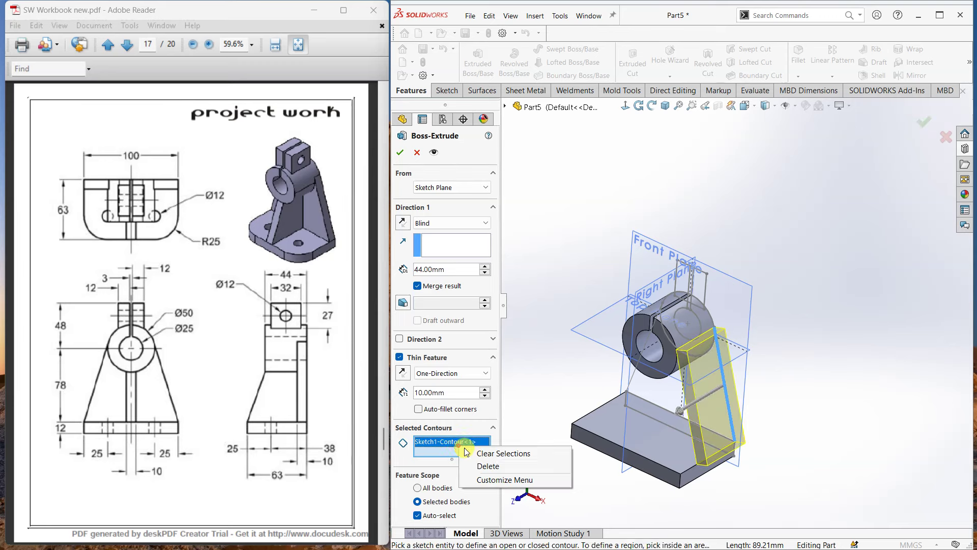
click(532, 448)
click(440, 447)
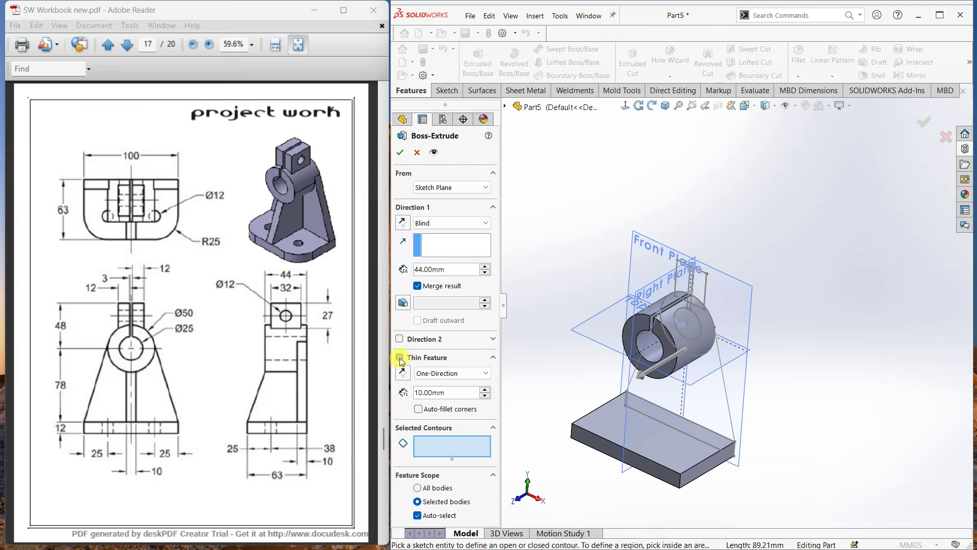
click(728, 393)
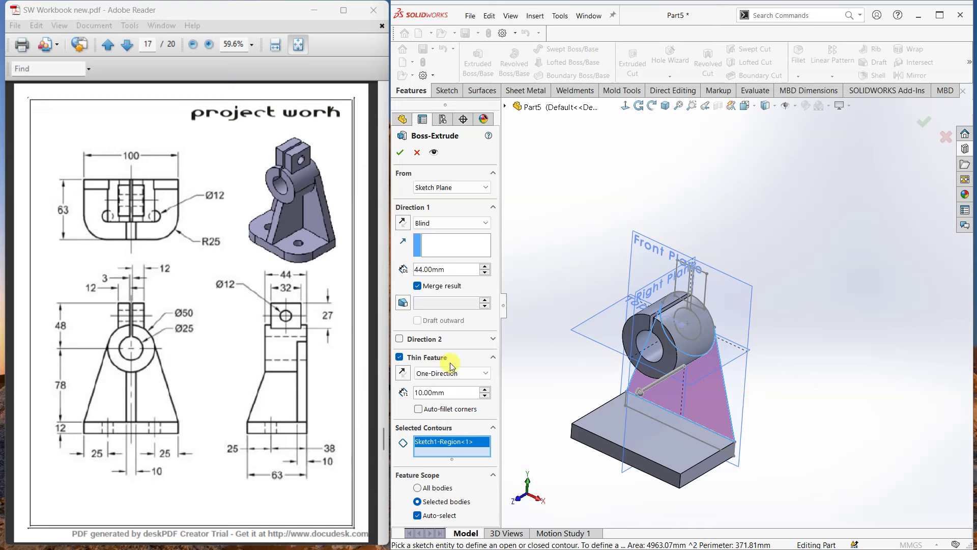
click(424, 362)
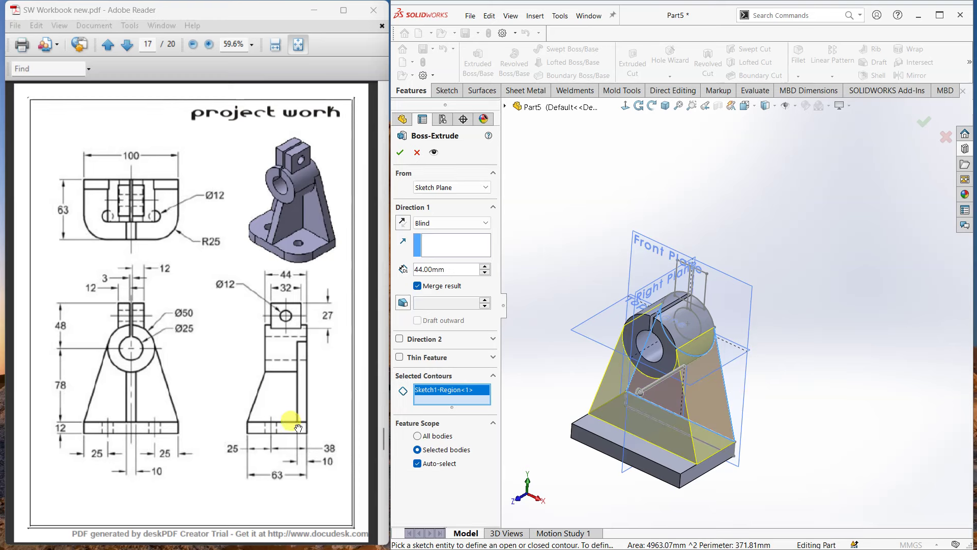
text(10)
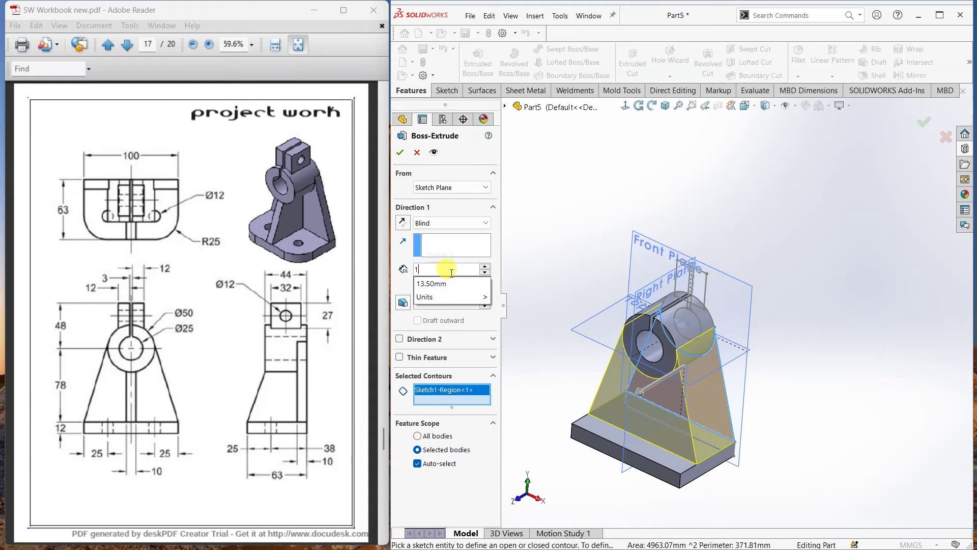
key(Return)
click(400, 152)
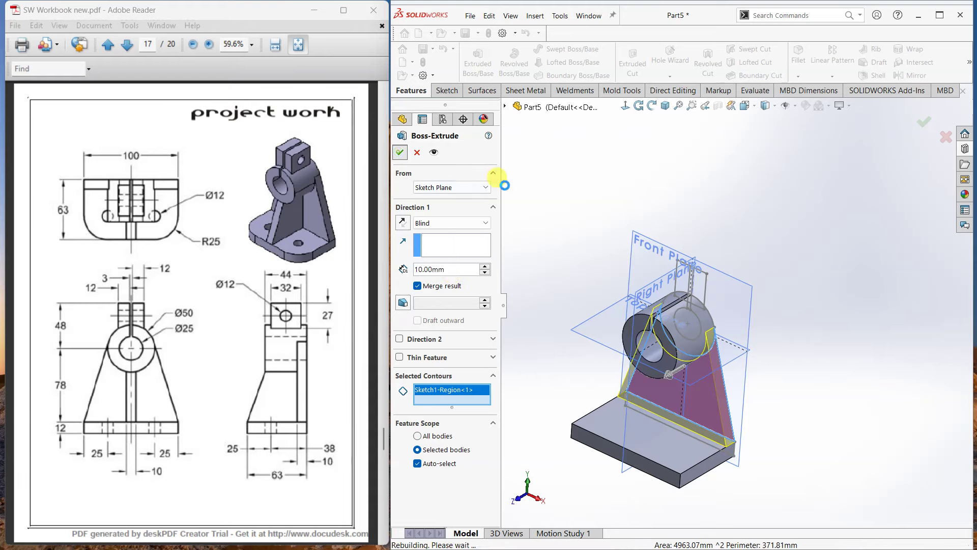
click(848, 390)
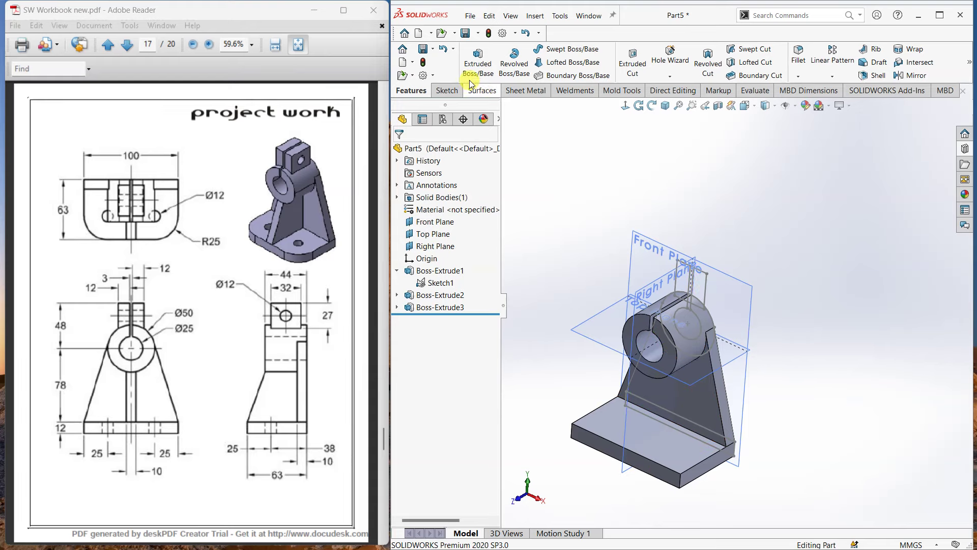
Start a lug boss extrusion from the sketch with its two lug regions selected.
click(478, 60)
scroll(621, 298, down, 3)
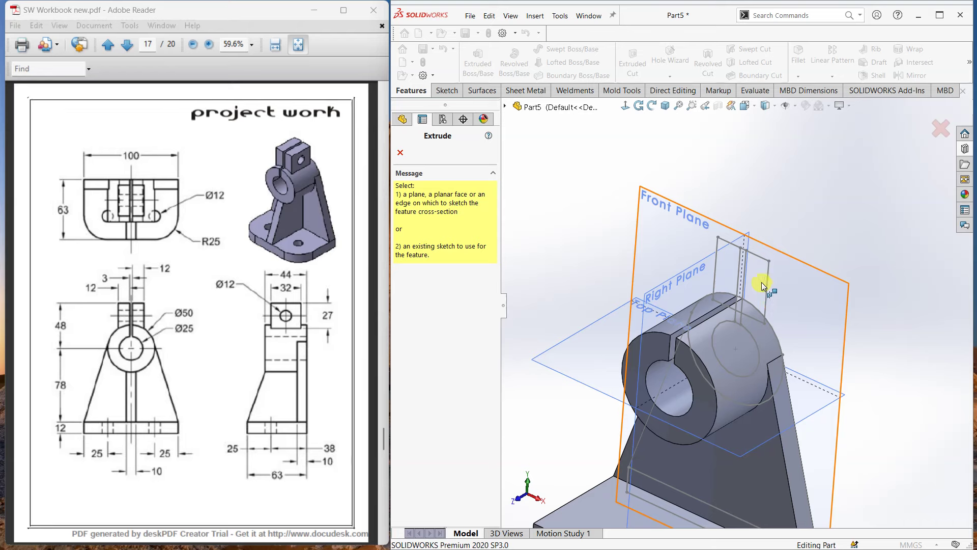
click(767, 275)
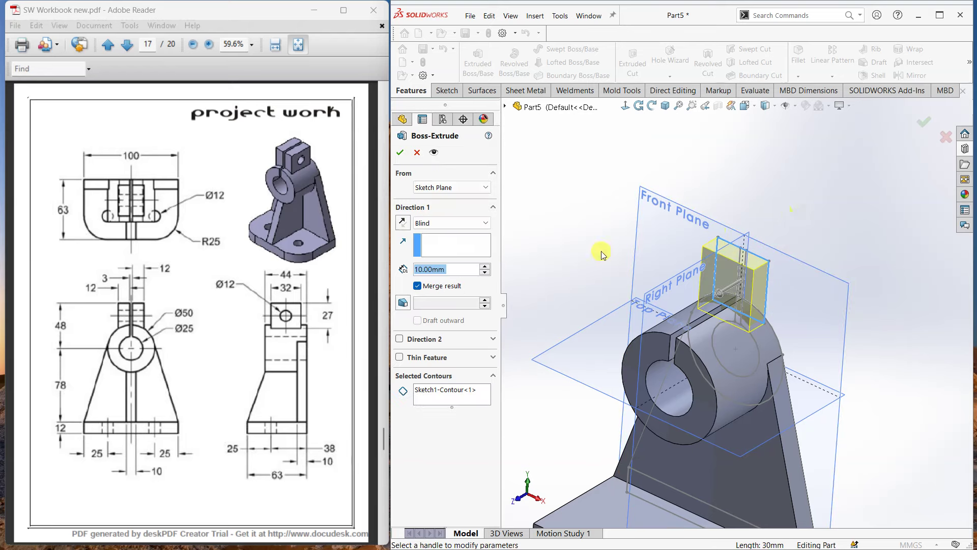
click(475, 392)
click(517, 397)
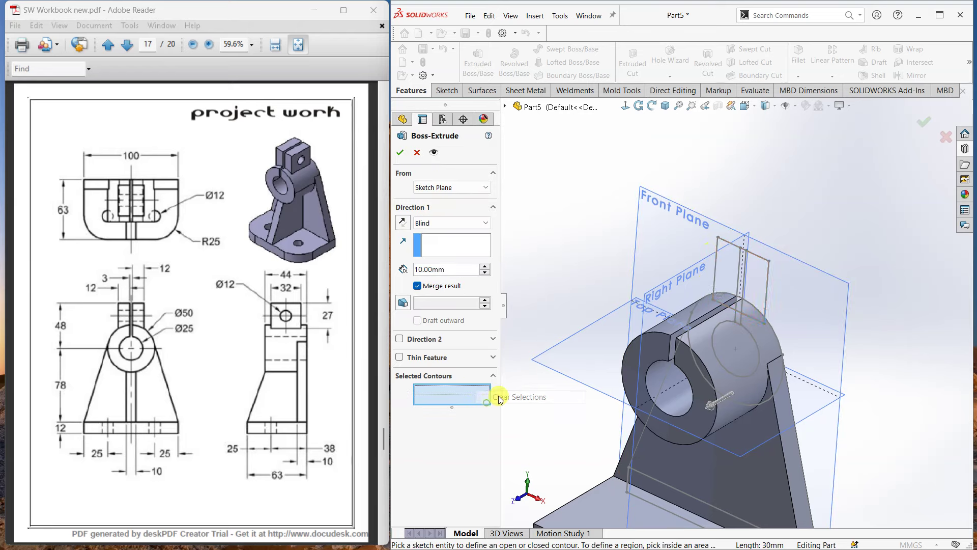
click(755, 294)
click(727, 254)
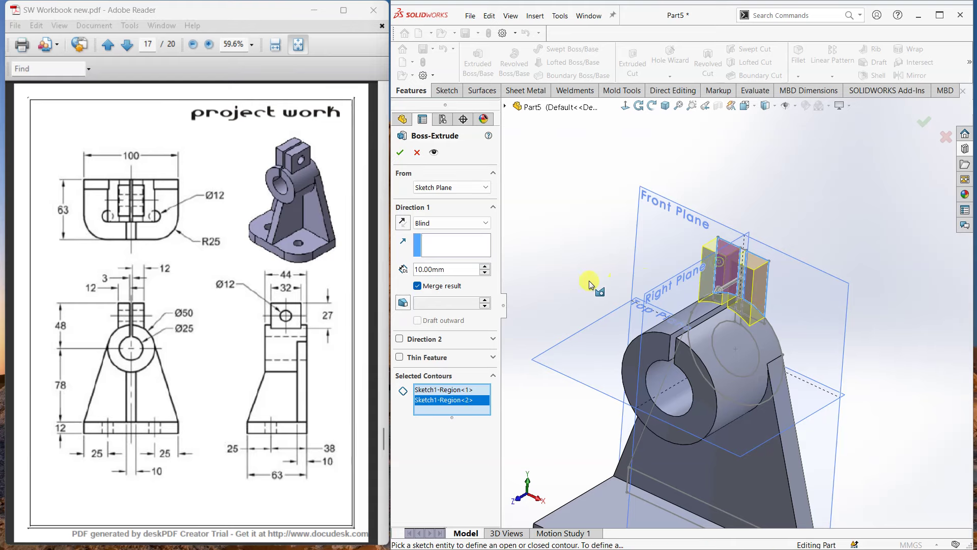
mouse_move(589, 280)
middle_down()
mouse_move(585, 261)
mouse_move(523, 272)
middle_up()
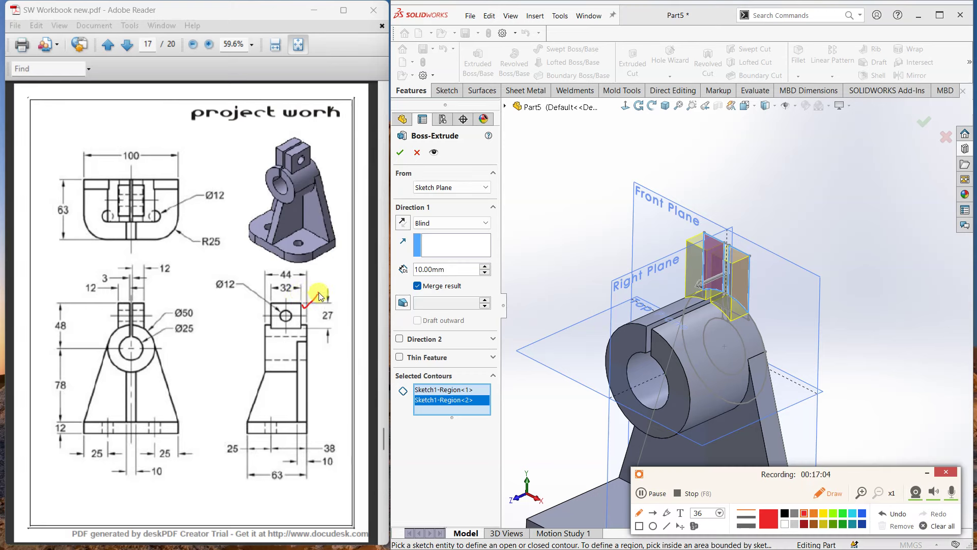
drag(252, 294, 268, 307)
click(929, 472)
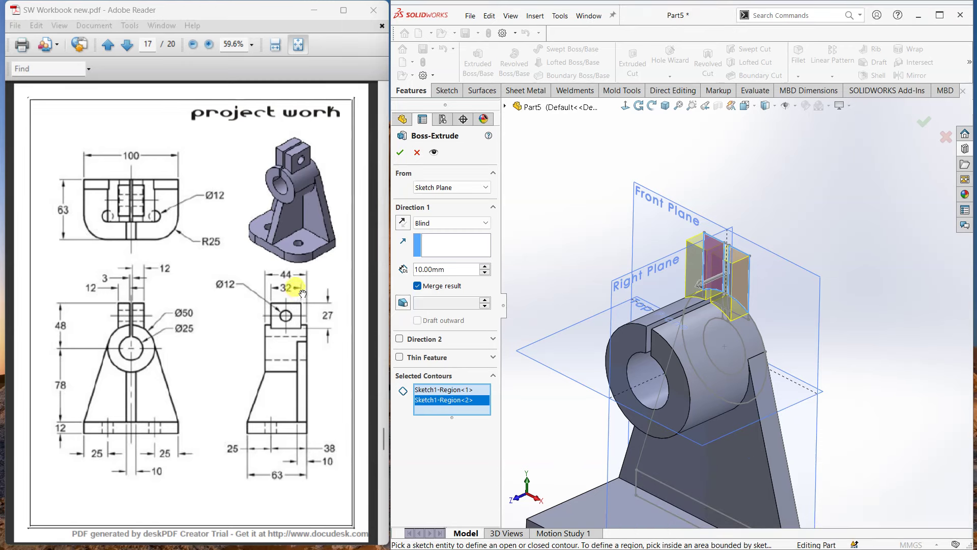
Extrude the lug 32 mm blind, starting from a 6 mm offset.
double_click(449, 271)
text(32)
key(Return)
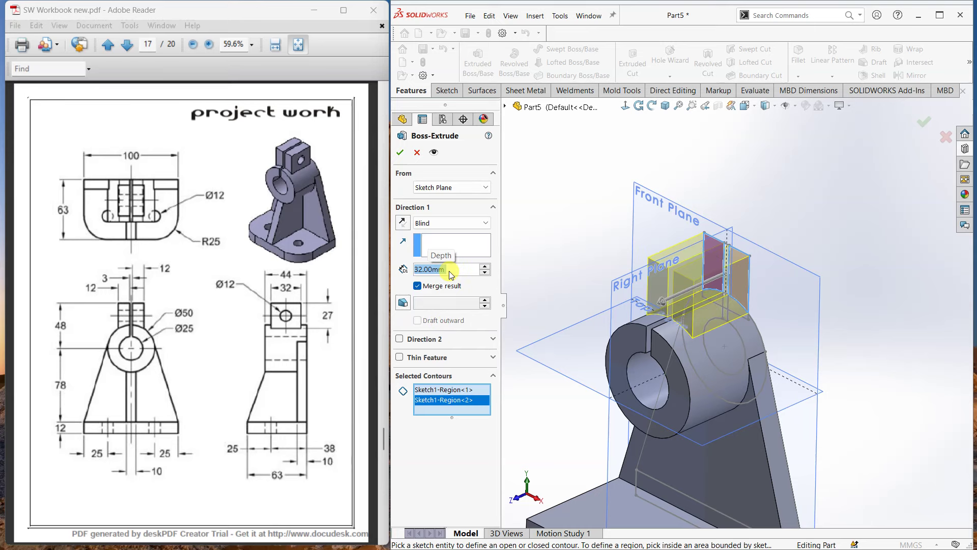
click(451, 187)
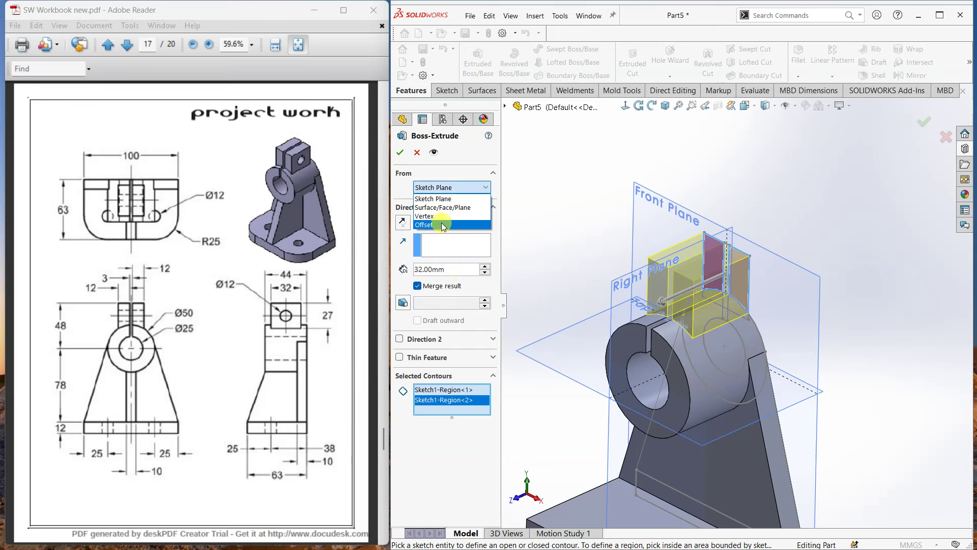
click(442, 225)
double_click(443, 207)
text(6)
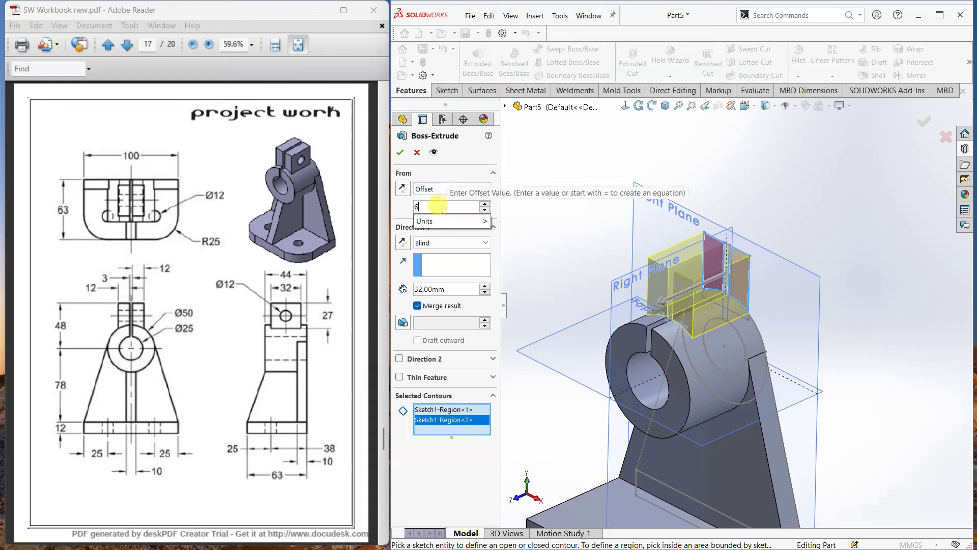
key(Return)
mouse_move(792, 297)
middle_down()
mouse_move(748, 261)
mouse_move(729, 282)
middle_up()
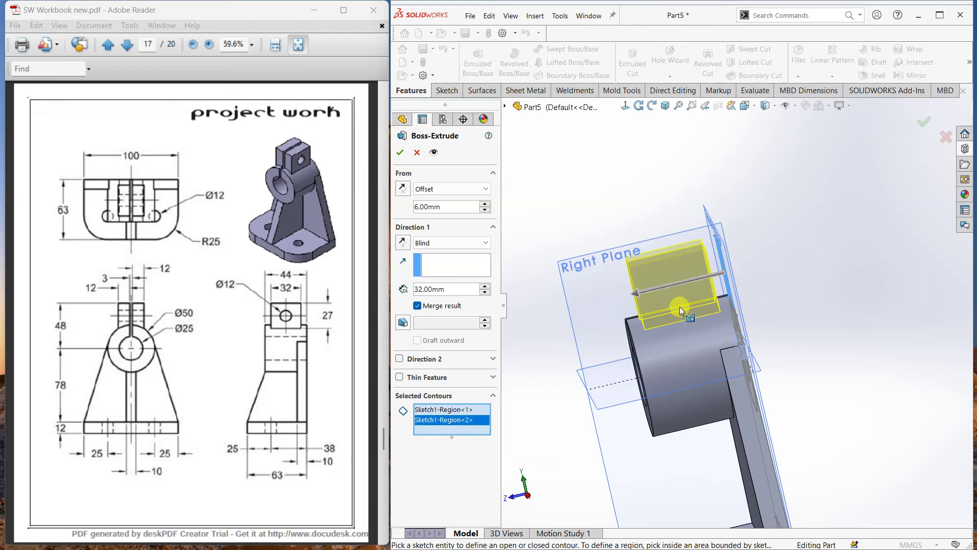
click(400, 152)
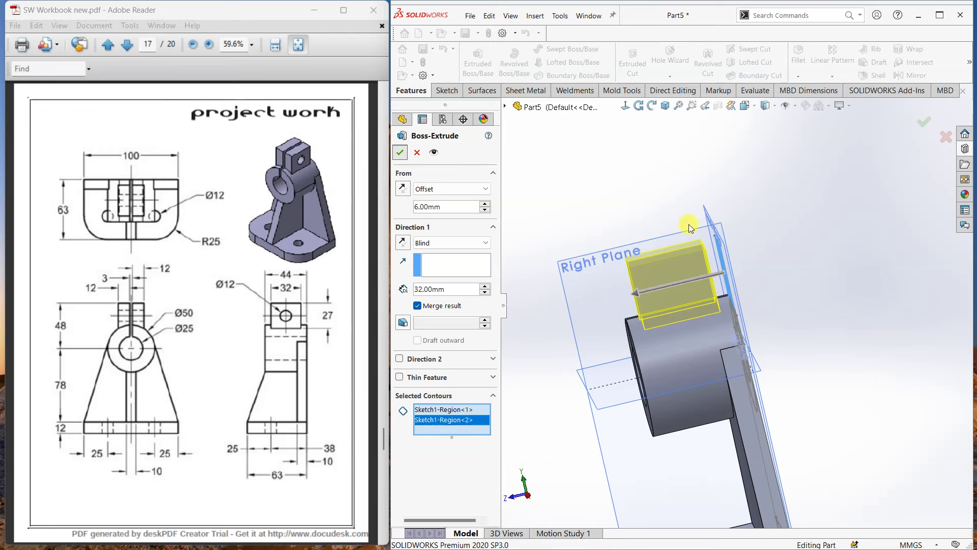
mouse_move(786, 251)
middle_down()
mouse_move(806, 319)
mouse_move(818, 306)
mouse_move(890, 290)
mouse_move(905, 273)
mouse_move(905, 289)
mouse_move(898, 279)
mouse_move(861, 322)
middle_up()
scroll(862, 399, up, 2)
Fillet the base plate's left and right front corner edges with a 25 mm radius.
scroll(718, 448, down, 2)
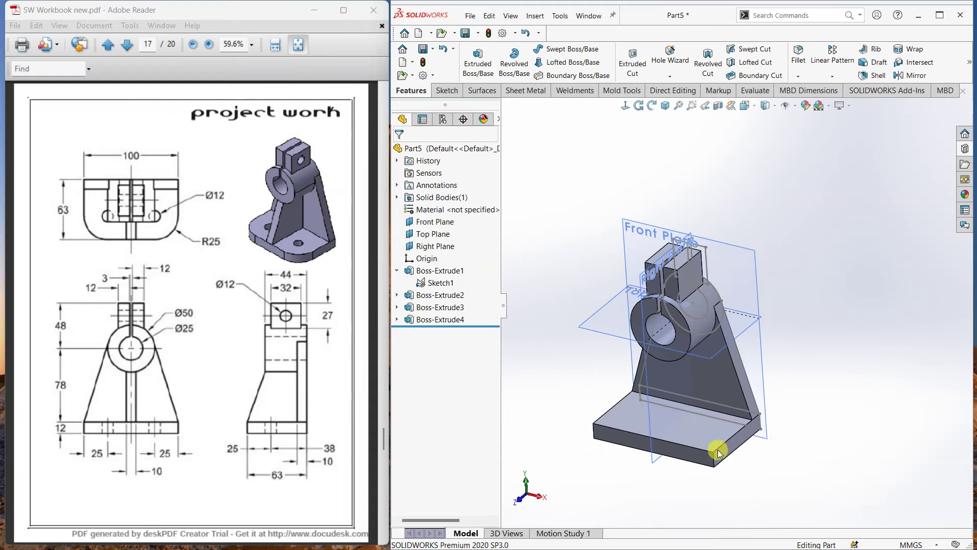
scroll(718, 447, down, 3)
click(798, 58)
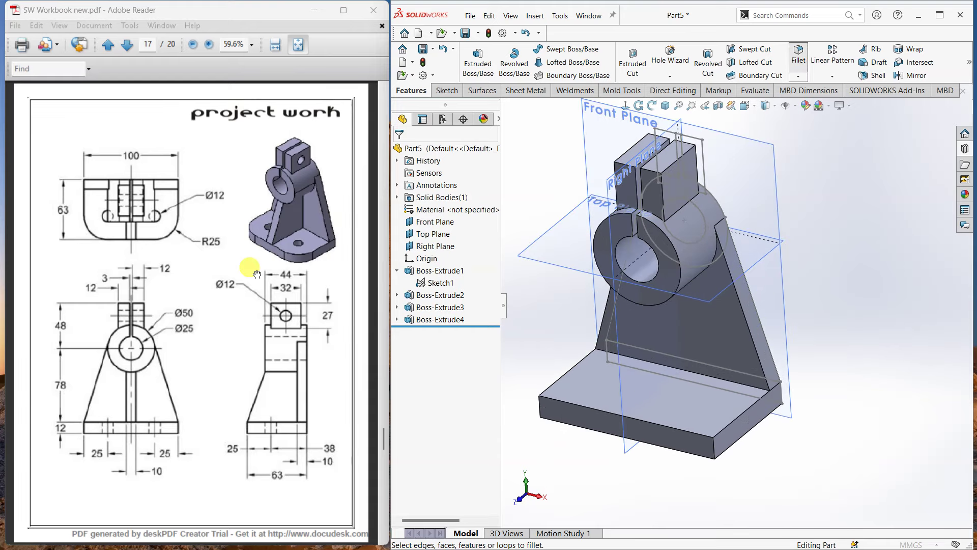
text(25)
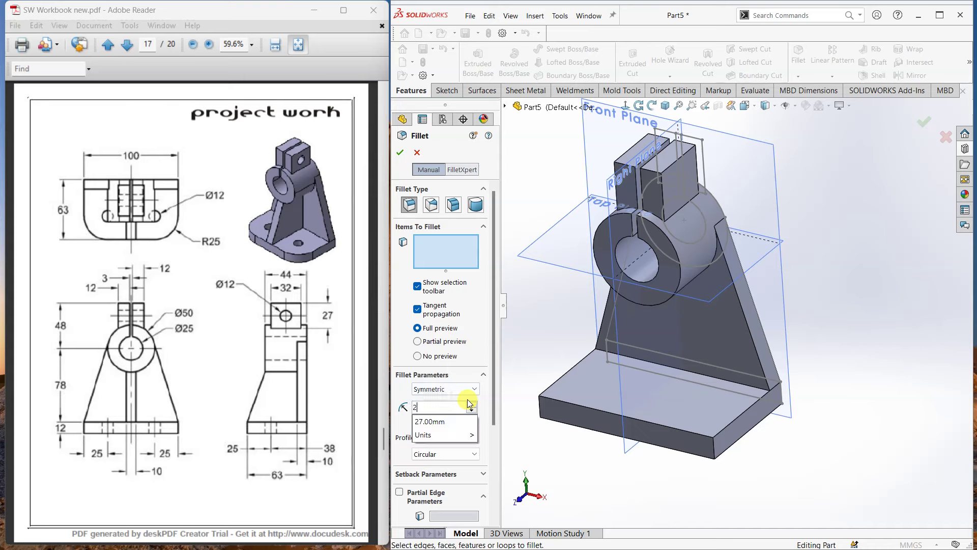
key(Return)
click(541, 402)
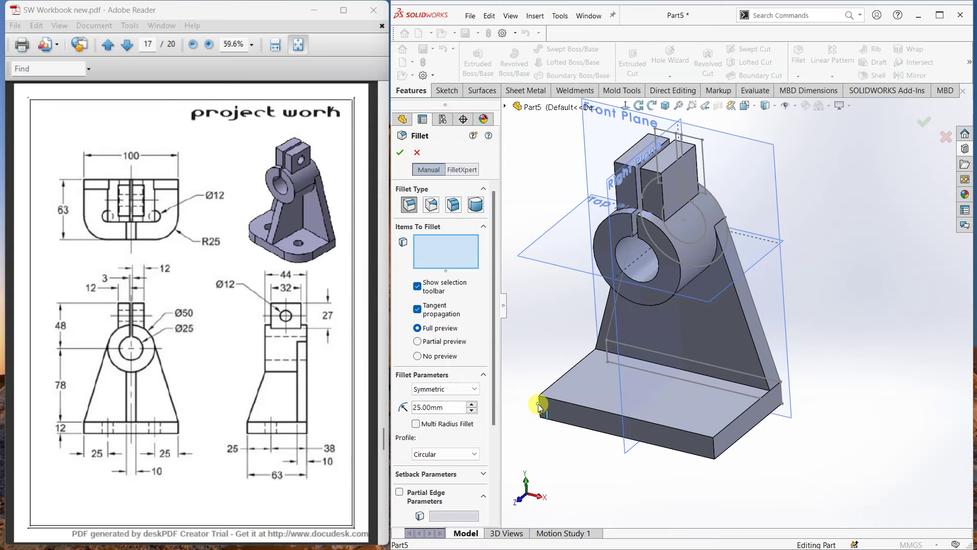
click(713, 452)
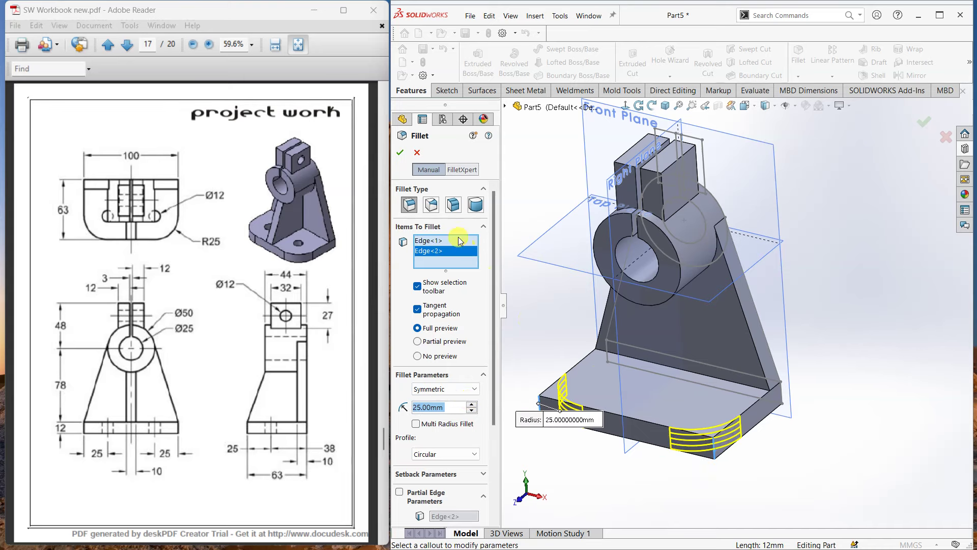
click(400, 152)
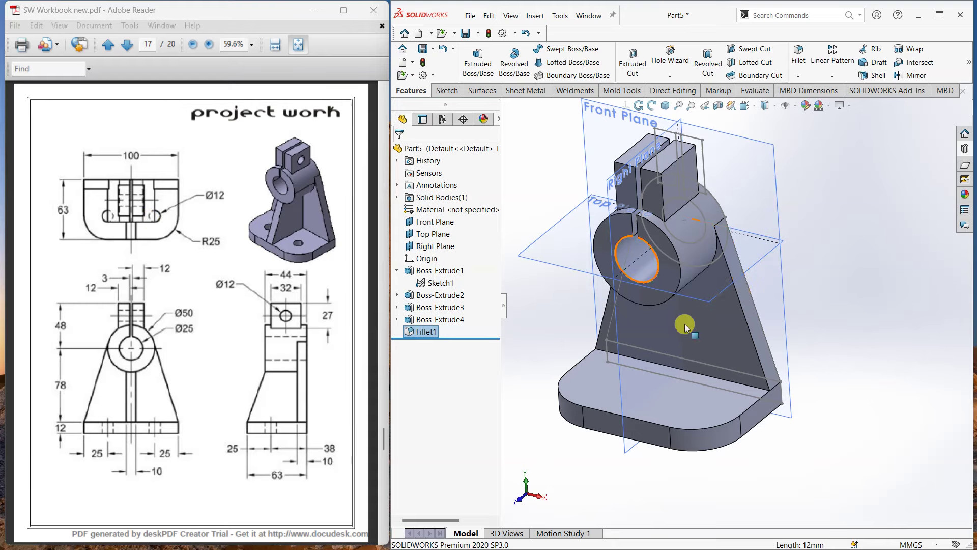
middle_drag(683, 328, 554, 204)
click(554, 188)
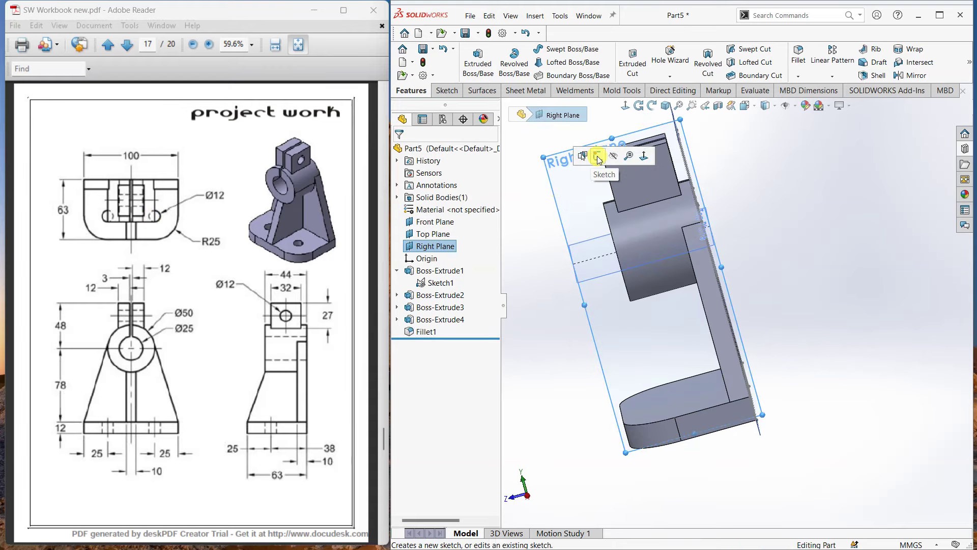
Draw one slanted line on the Right Plane from the base plate top to the boss bottom.
click(596, 156)
click(625, 107)
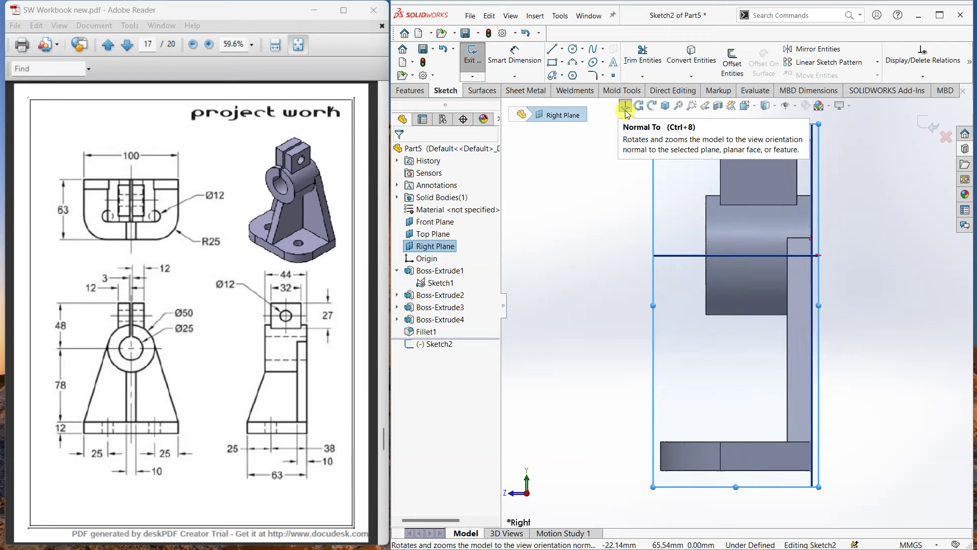
click(552, 49)
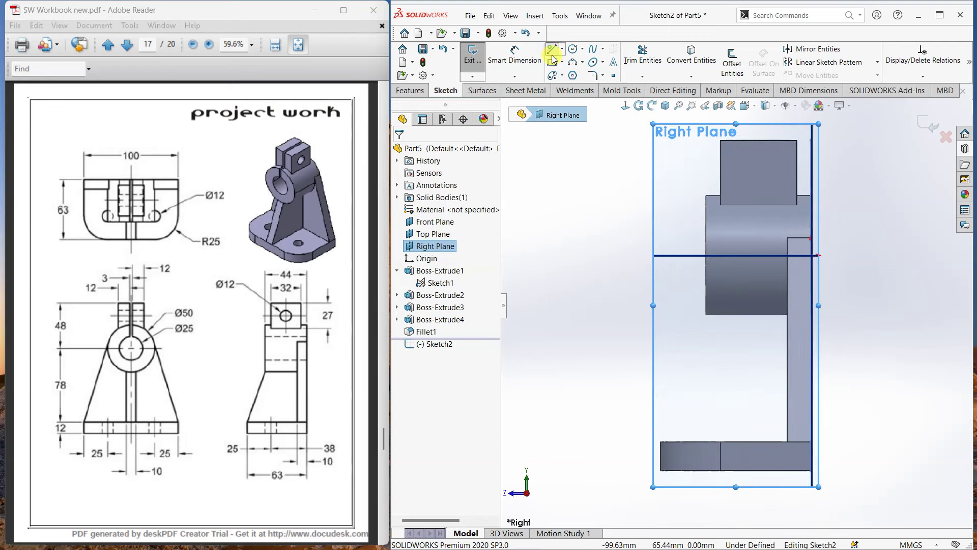
click(660, 442)
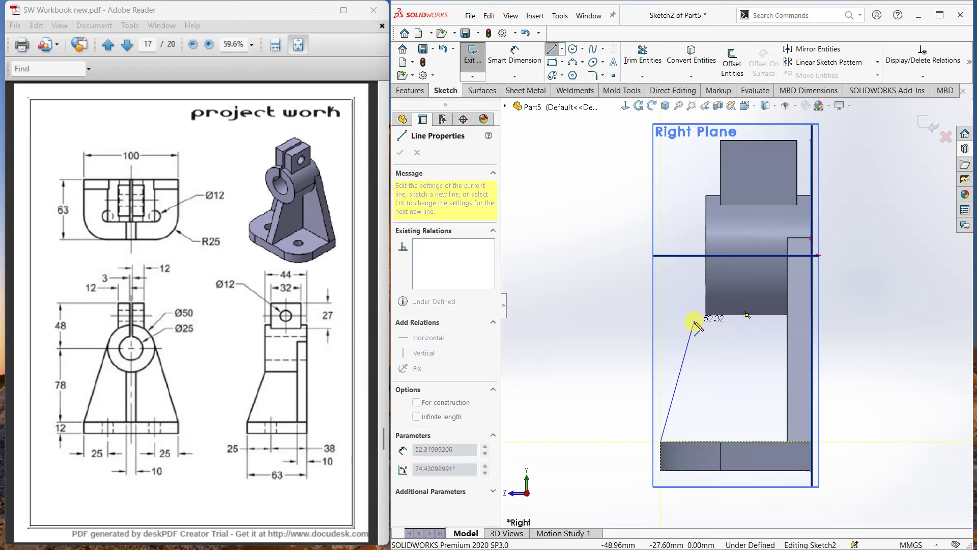
click(706, 315)
right_click(857, 333)
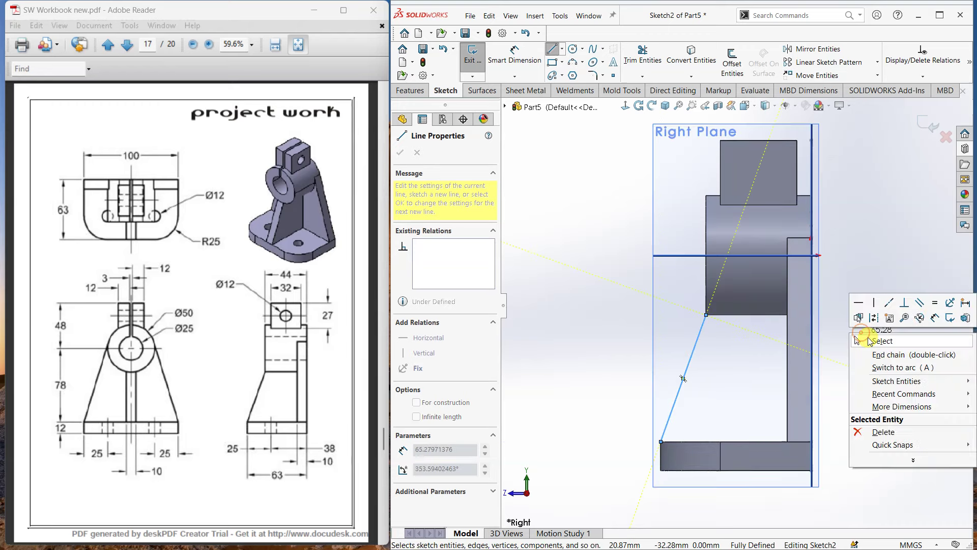
click(862, 336)
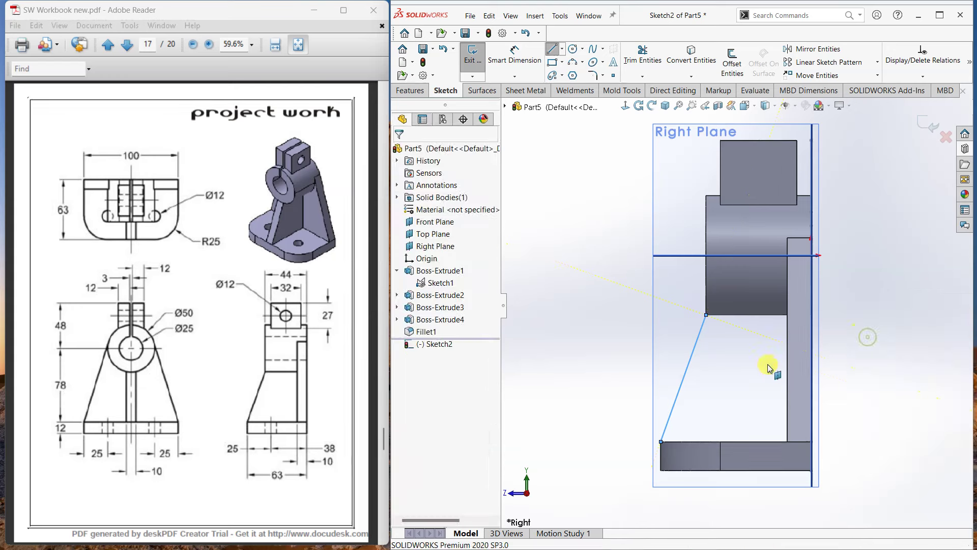
click(927, 125)
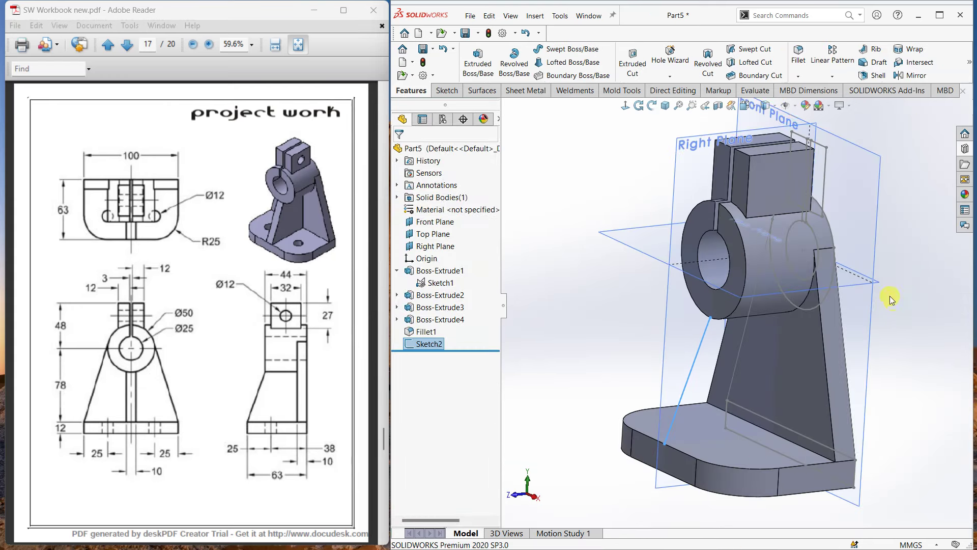
Build a 10 mm rib from Sketch2's slanted line, keeping the default direction.
click(872, 51)
mouse_move(603, 286)
middle_down()
mouse_move(564, 270)
mouse_move(476, 314)
middle_up()
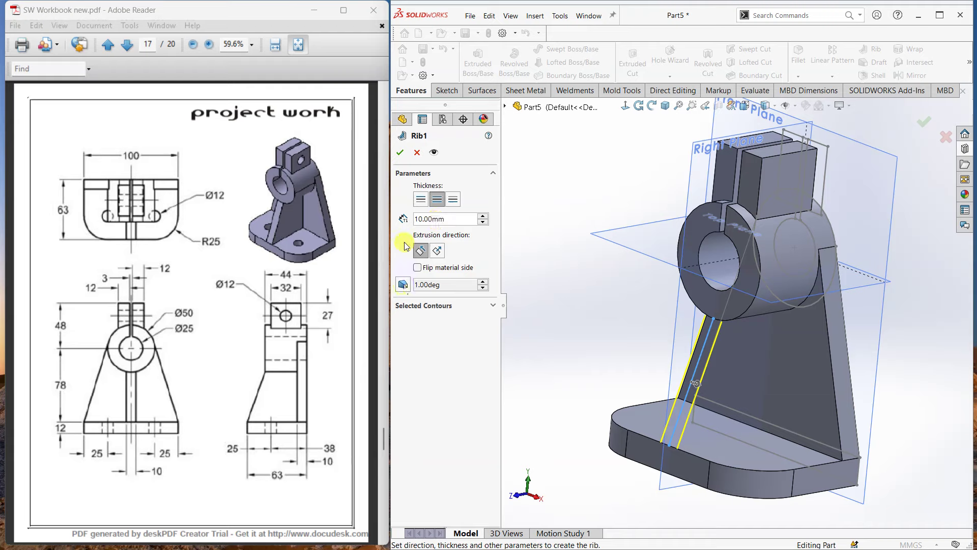
click(400, 153)
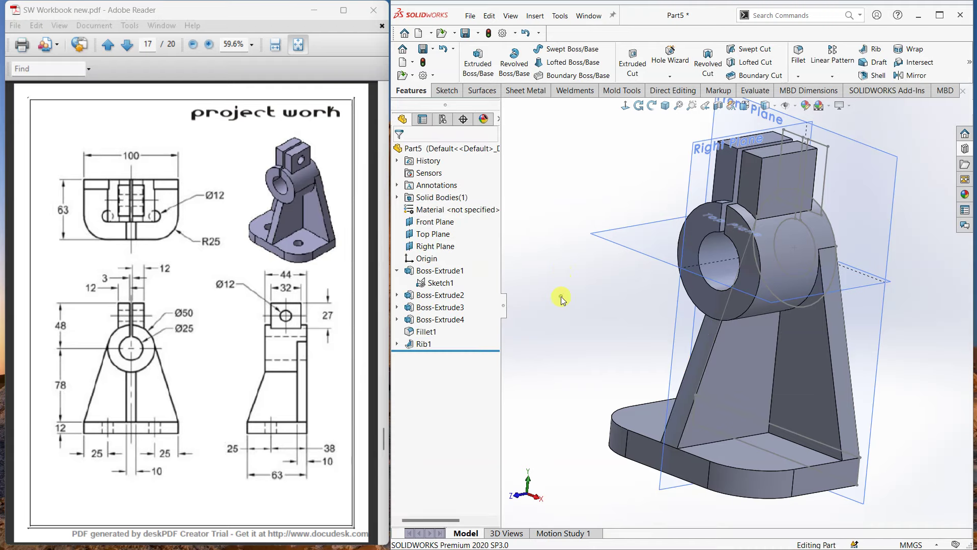
mouse_move(562, 300)
middle_down()
mouse_move(585, 280)
mouse_move(595, 323)
mouse_move(565, 304)
mouse_move(563, 323)
middle_up()
Set up a legacy simple 12 mm Hole Wizard hole with 3D sketch positioning.
click(668, 71)
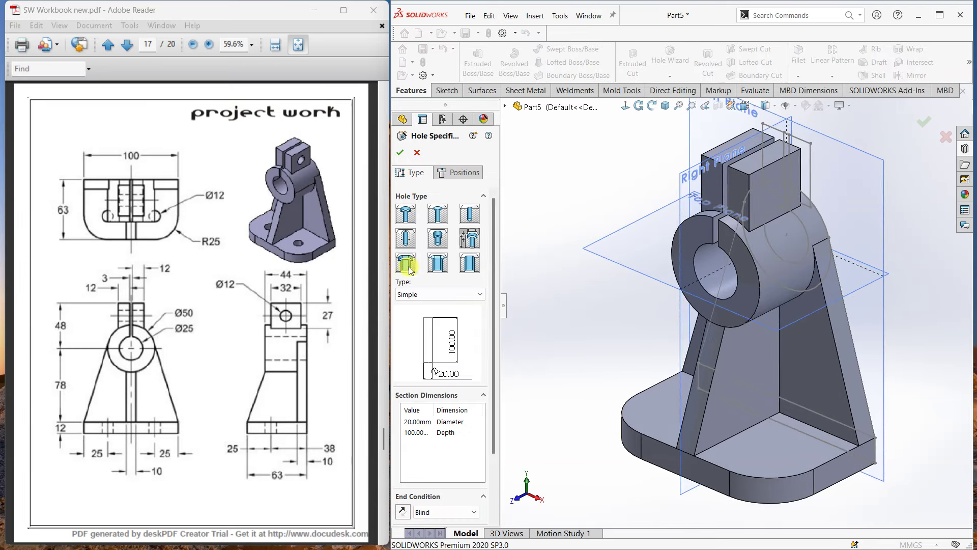
click(471, 262)
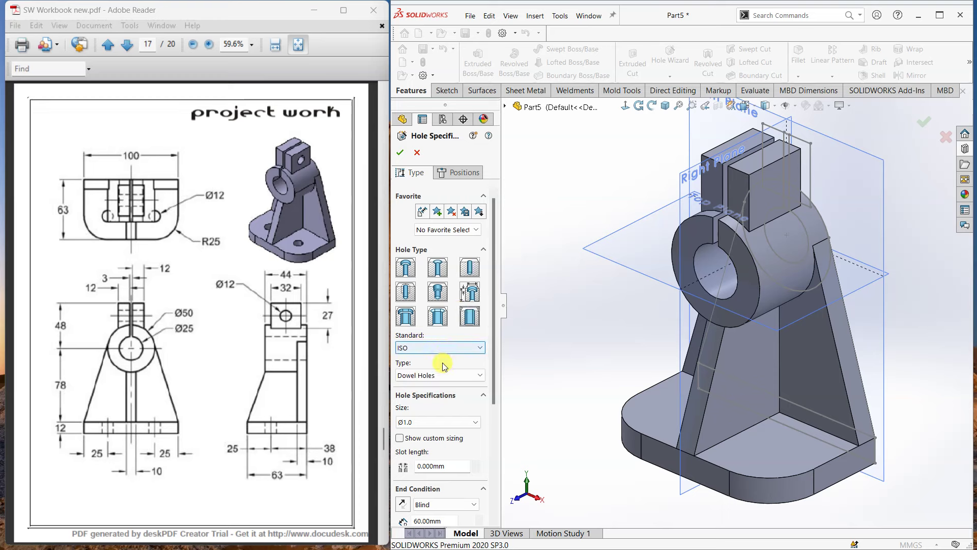
click(469, 291)
text(12)
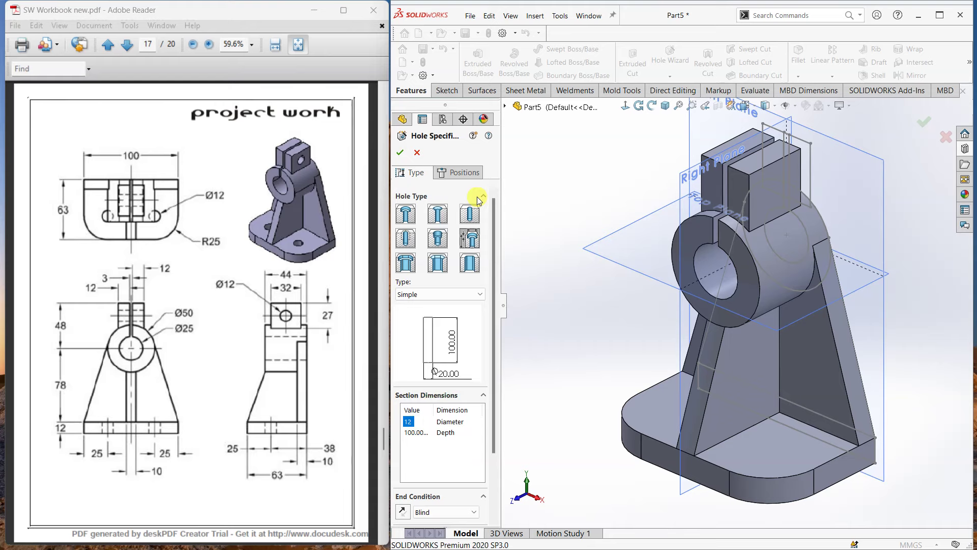
click(465, 174)
click(453, 282)
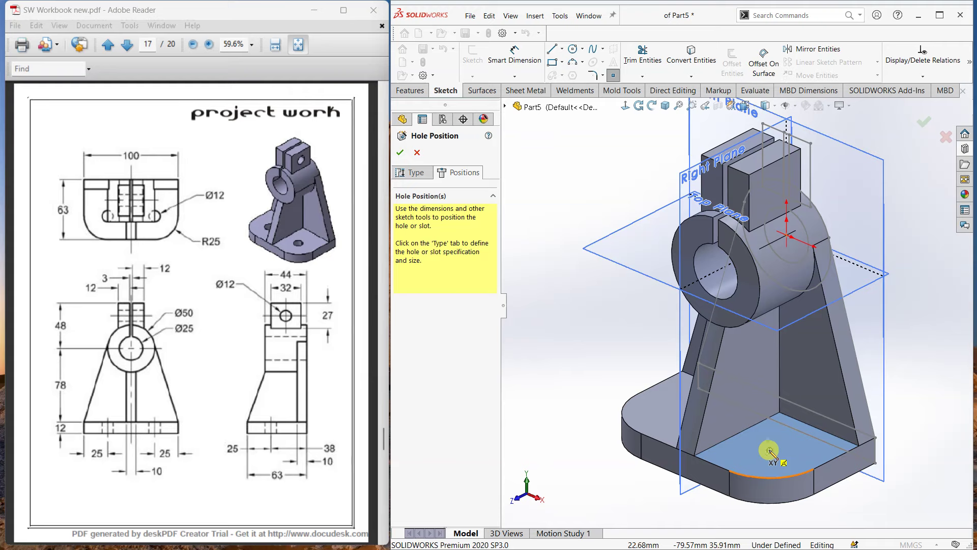
Place two holes on the base plate, one each side of the rib.
click(771, 452)
middle_drag(622, 393, 630, 412)
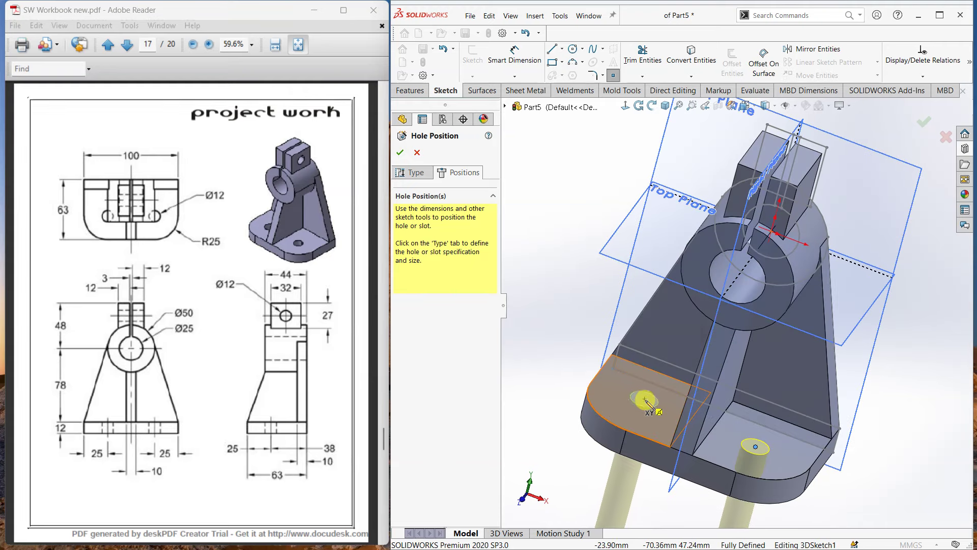
click(646, 406)
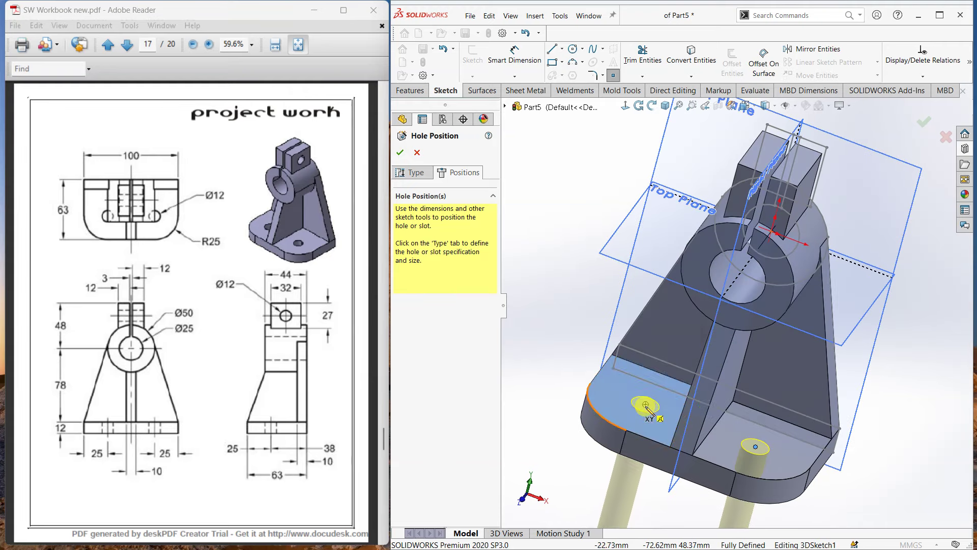
click(400, 153)
click(563, 294)
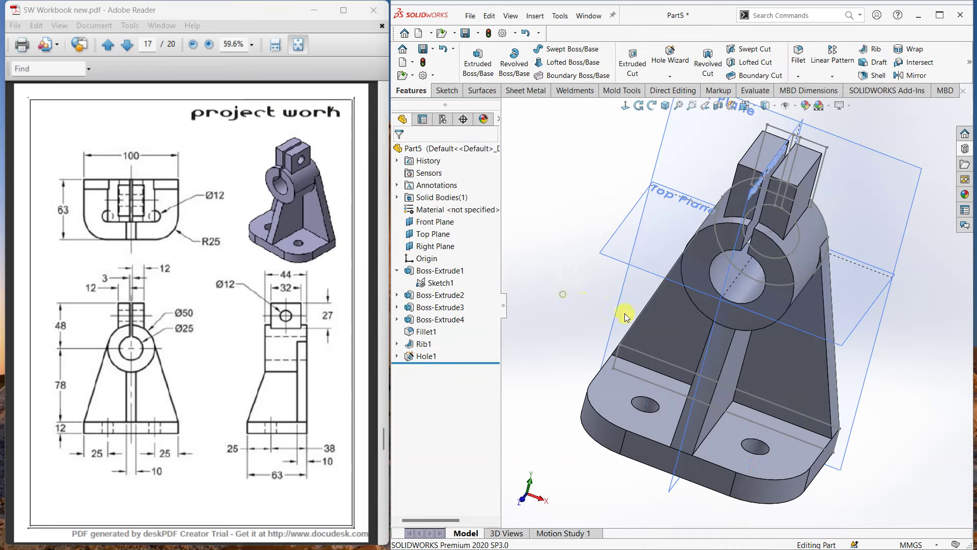
mouse_move(624, 313)
middle_down()
mouse_move(752, 329)
mouse_move(713, 279)
mouse_move(745, 257)
middle_up()
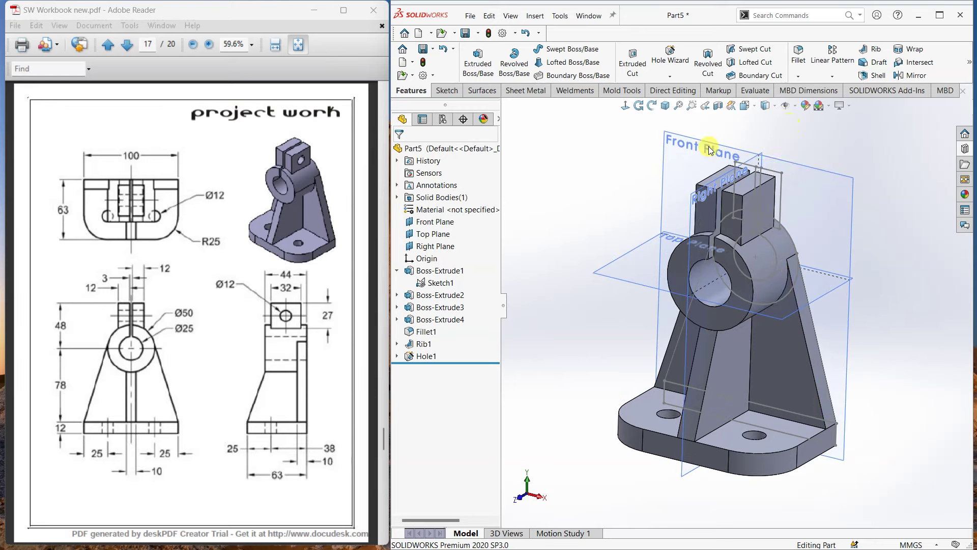
Hide Sketch1 and the reference planes so only the bracket body is visible.
right_click(436, 286)
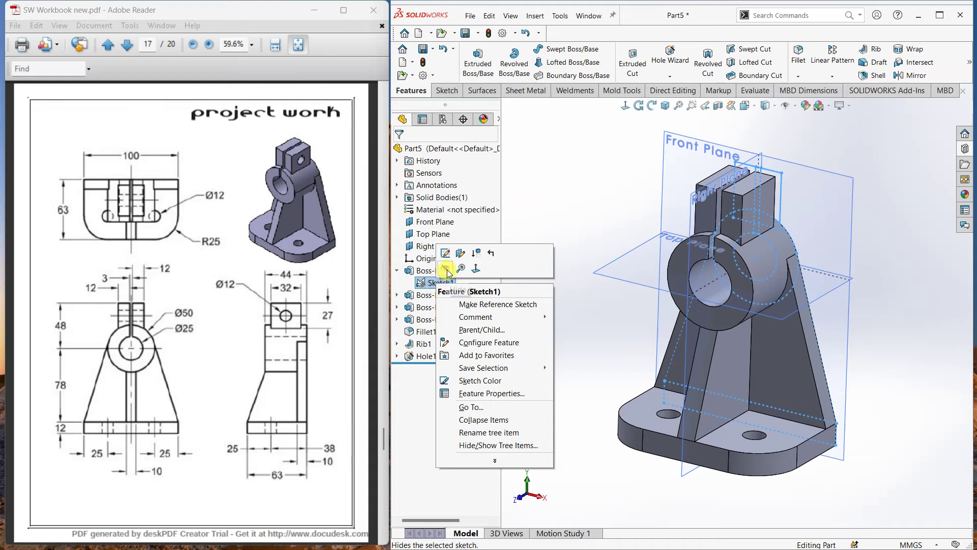
click(752, 279)
key(Right)
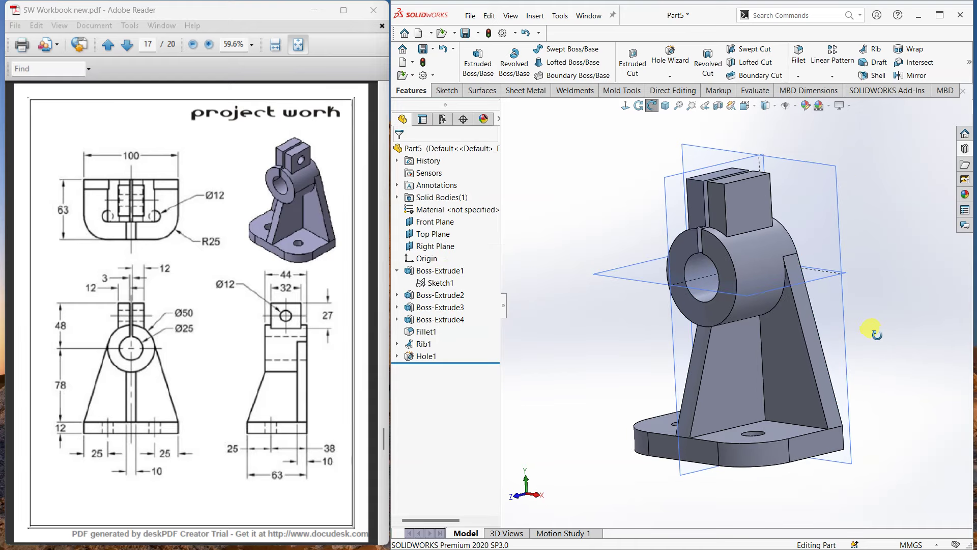
click(797, 107)
click(804, 151)
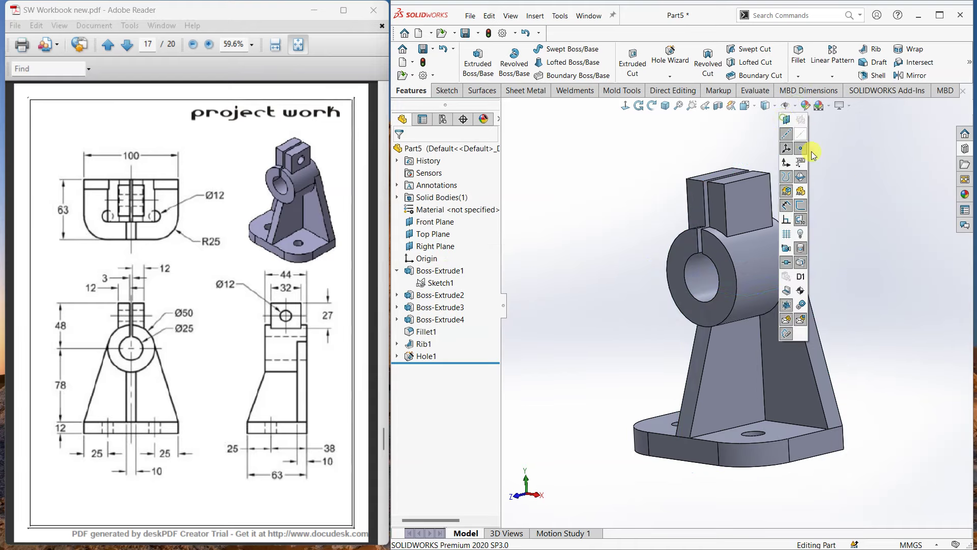
mouse_move(877, 236)
middle_down()
mouse_move(926, 260)
mouse_move(877, 251)
middle_up()
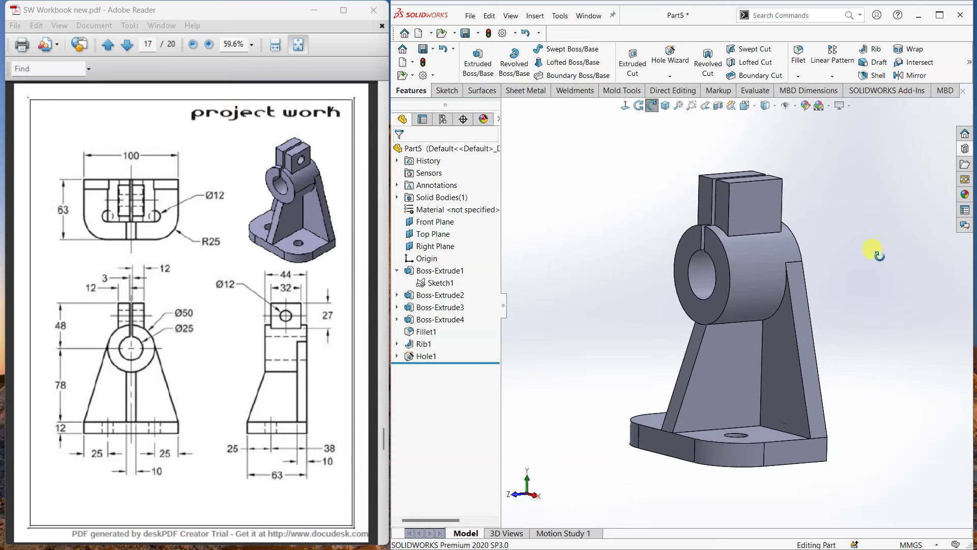
click(670, 57)
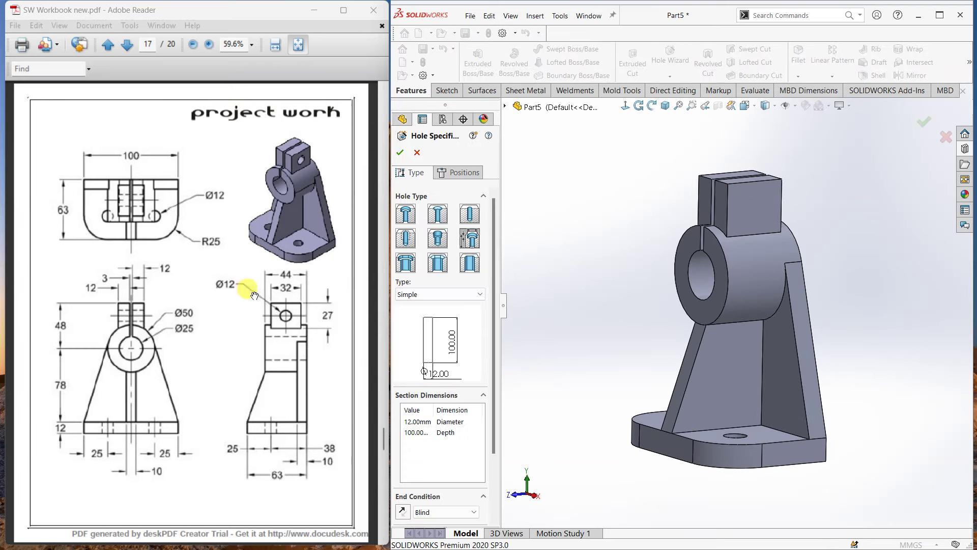
Place the lug hole's centre point on the lug face in a 3D sketch.
click(459, 172)
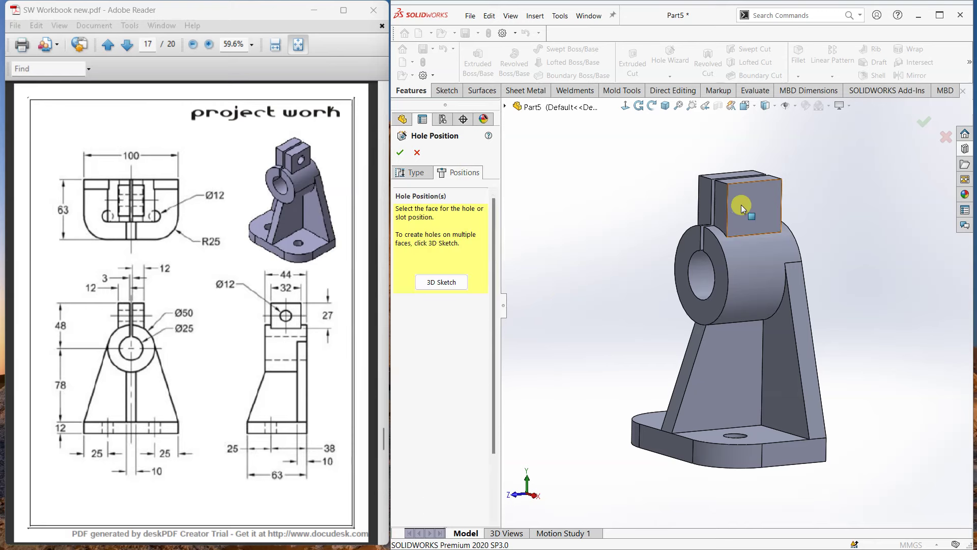
click(441, 281)
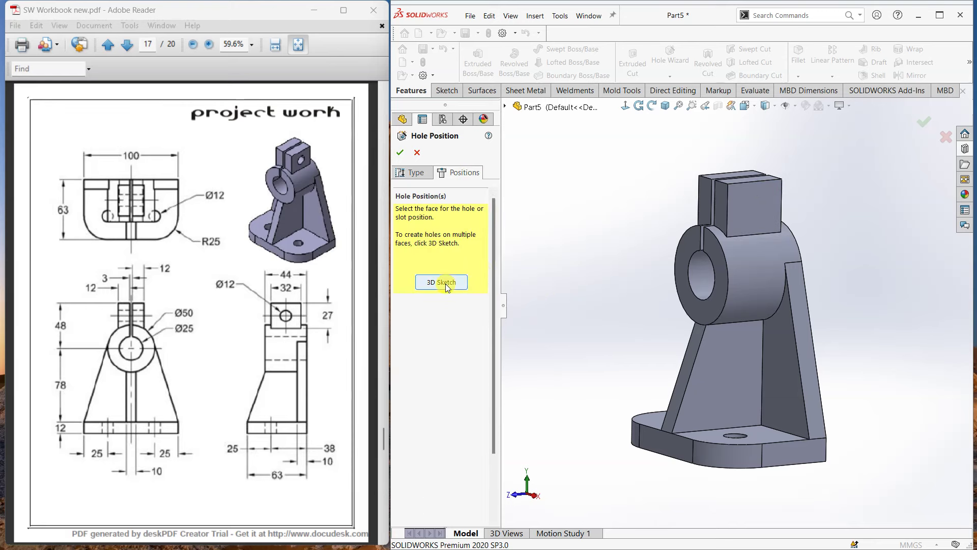
click(753, 207)
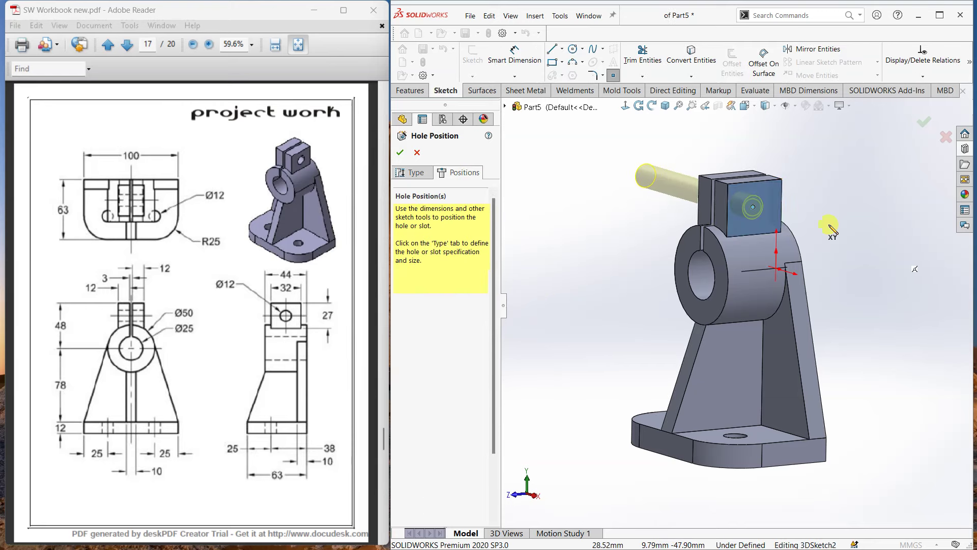
click(515, 53)
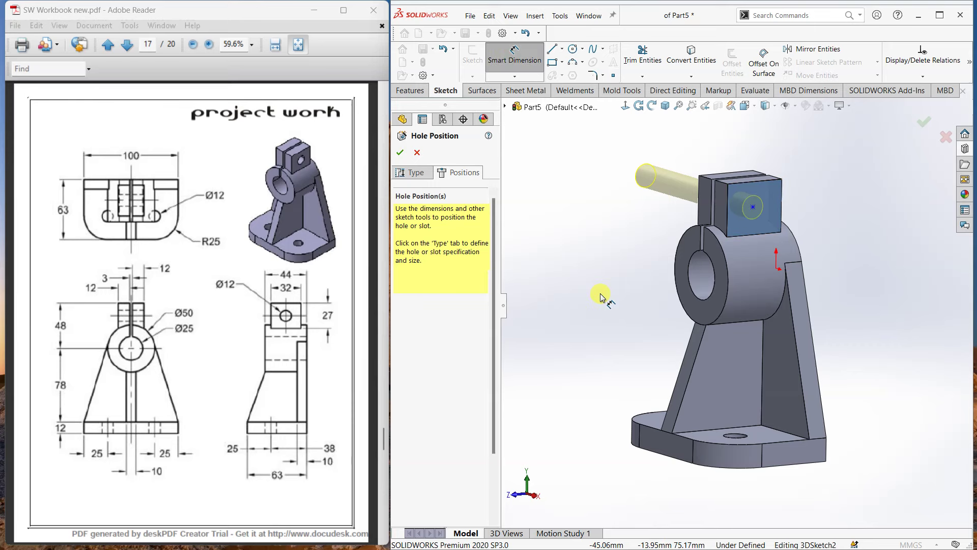
mouse_move(599, 300)
middle_down()
mouse_move(585, 290)
mouse_move(622, 283)
middle_up()
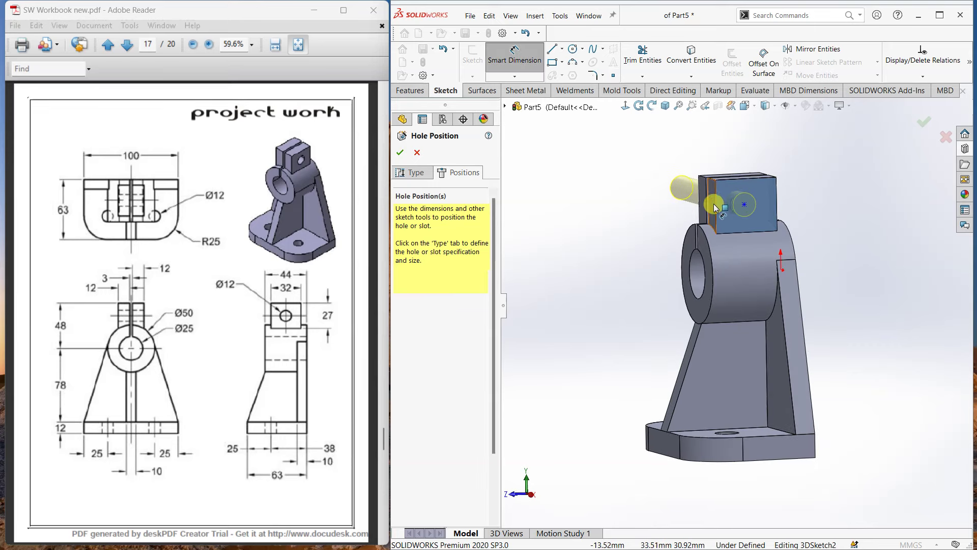
Locate the hole centre 16 mm from the side edge and 13.5 mm from the top.
click(743, 206)
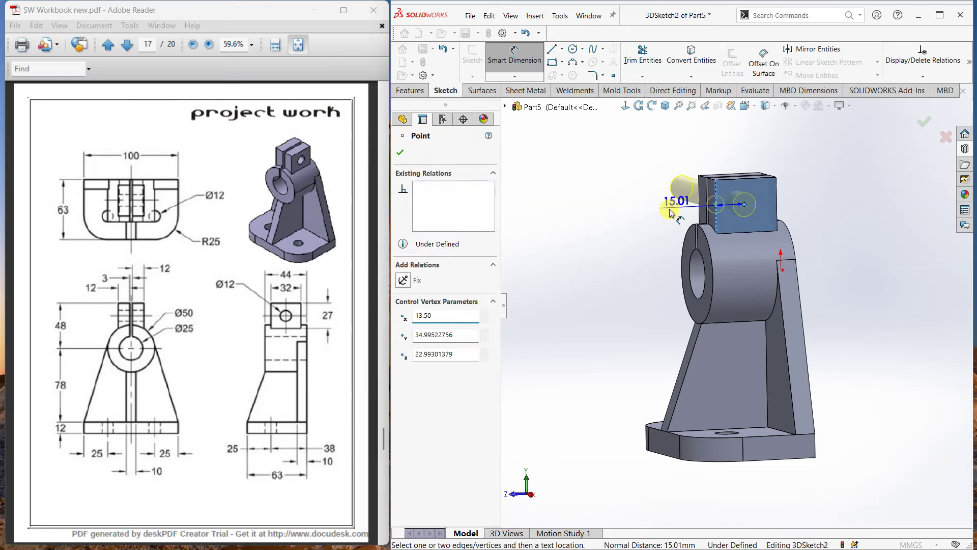
click(652, 214)
text(16)
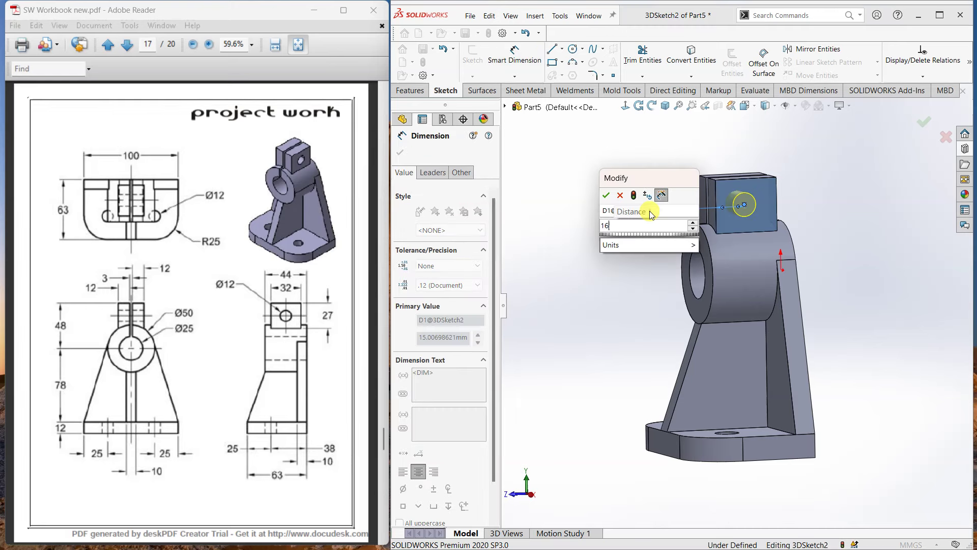
key(Return)
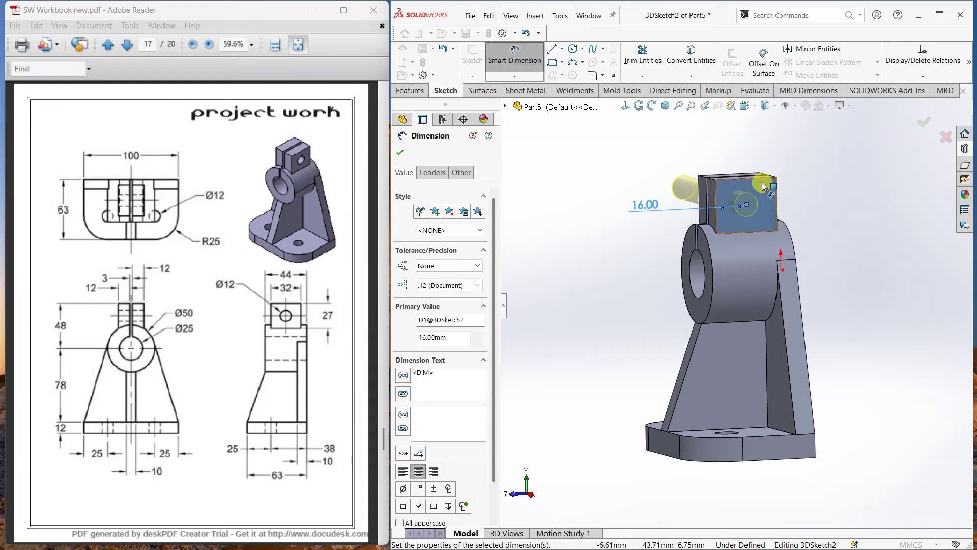
click(747, 205)
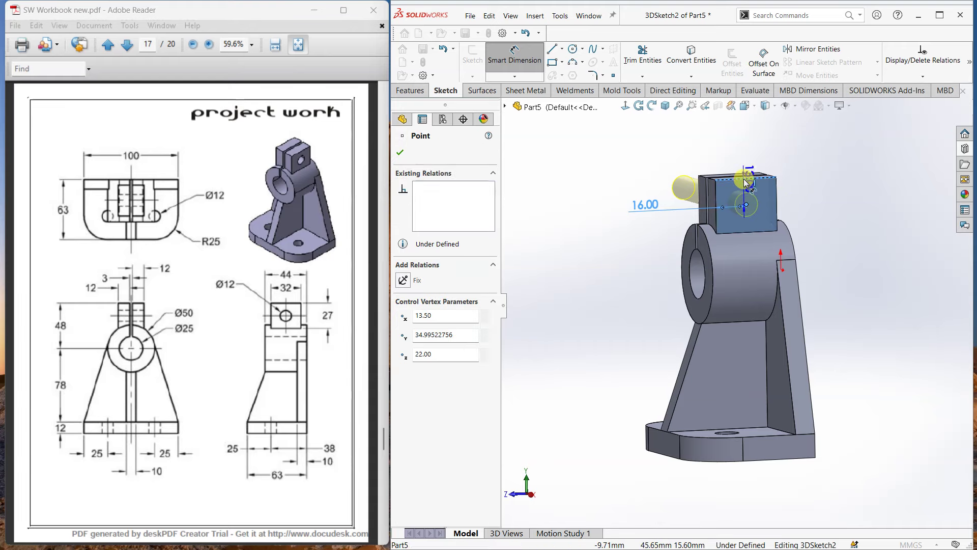
click(837, 197)
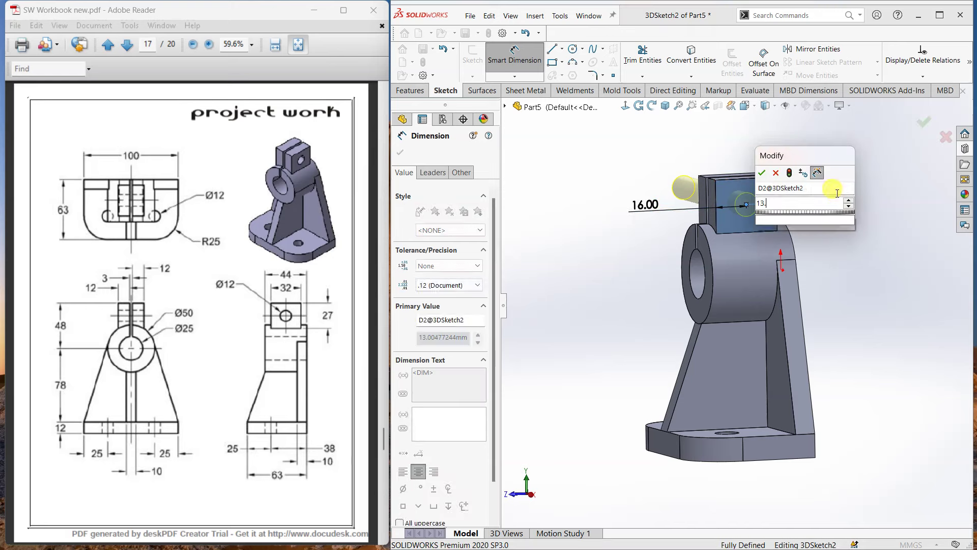
text(13.5)
key(Return)
click(924, 122)
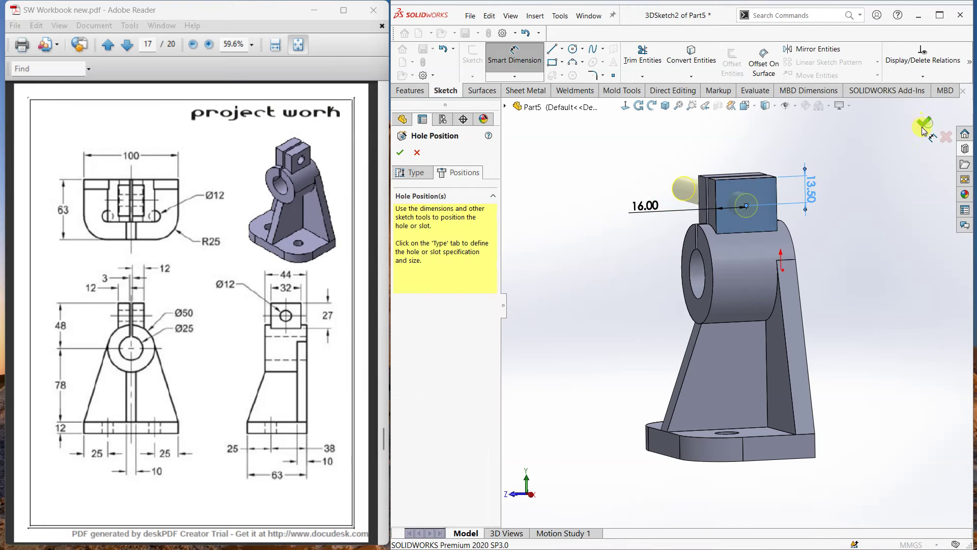
mouse_move(850, 246)
middle_down()
mouse_move(929, 246)
mouse_move(936, 257)
mouse_move(899, 255)
mouse_move(905, 275)
mouse_move(872, 273)
mouse_move(892, 295)
mouse_move(896, 274)
mouse_move(901, 291)
middle_up()
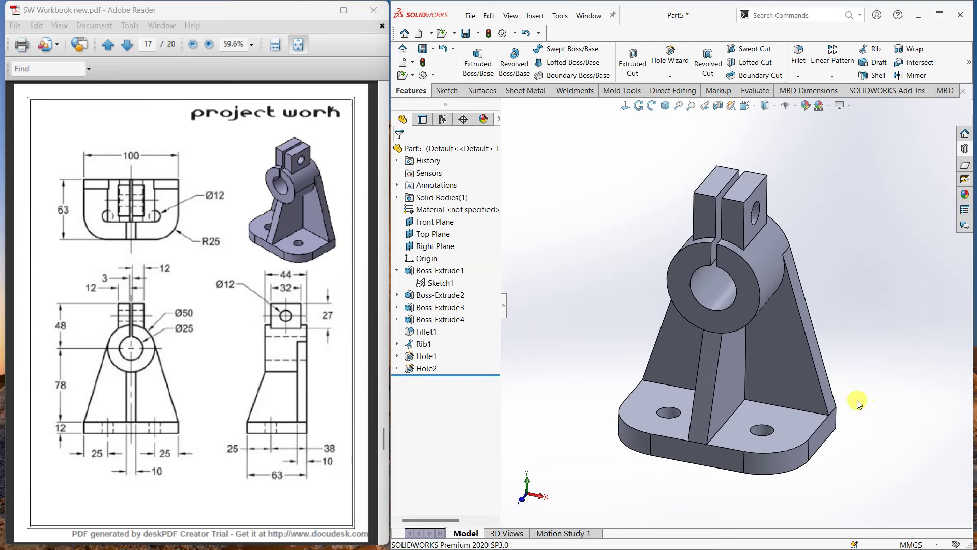
Reopen the base profile Sketch1 for editing from the FeatureManager tree.
scroll(859, 404, down, 2)
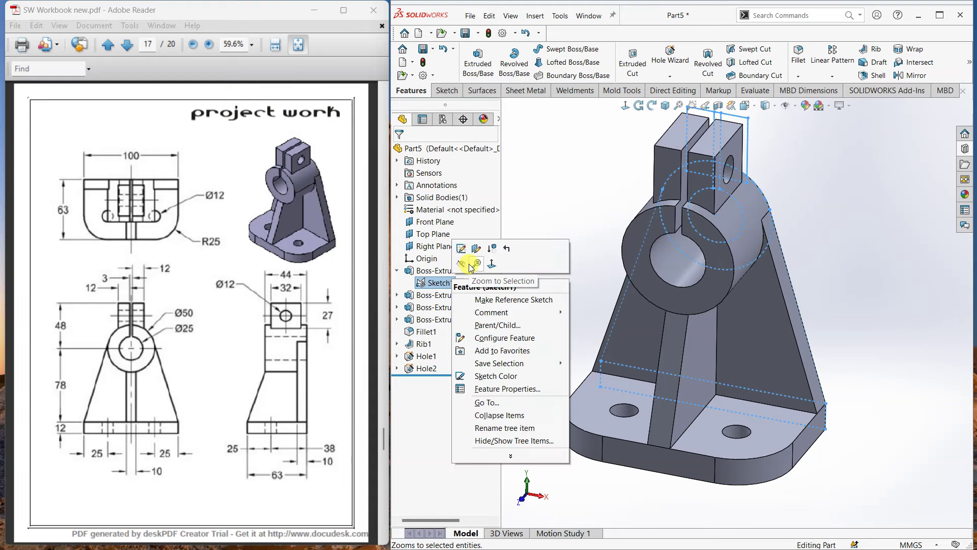
key(Escape)
right_click(447, 289)
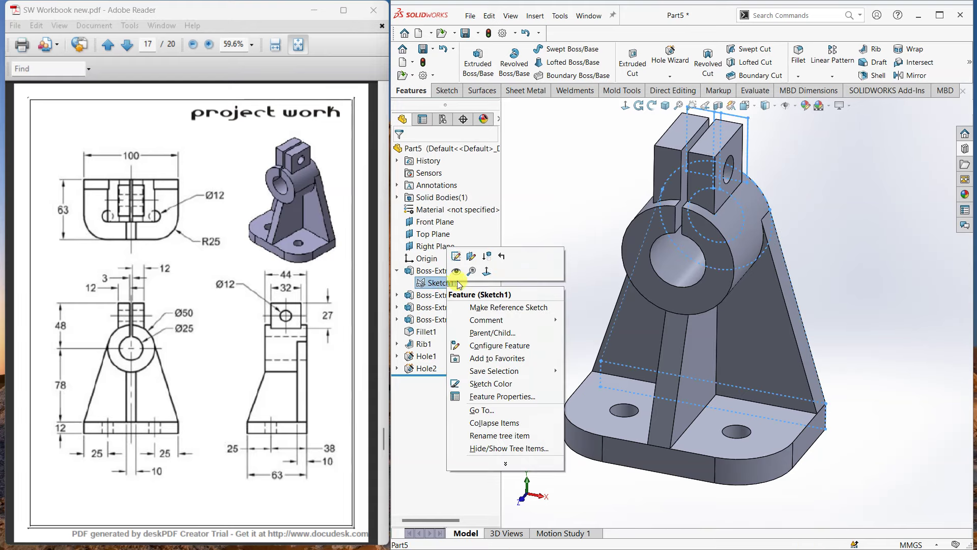
click(460, 258)
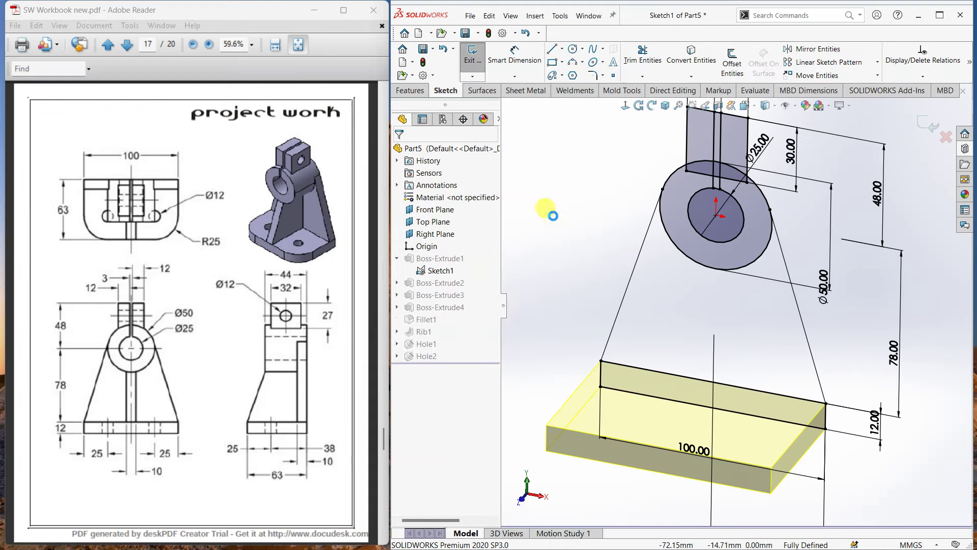
View Sketch1 normal to the screen with its sketch relations displayed.
click(624, 106)
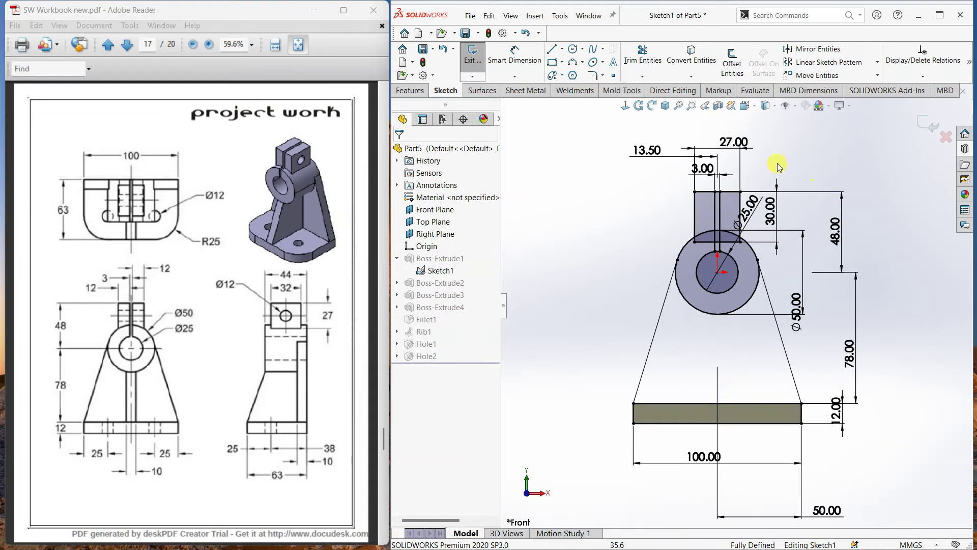
click(795, 106)
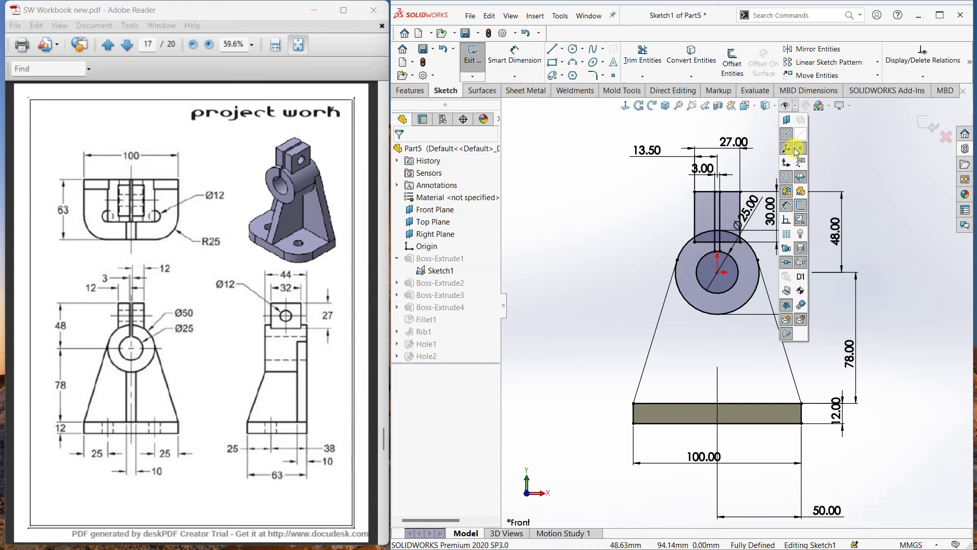
click(787, 220)
click(644, 206)
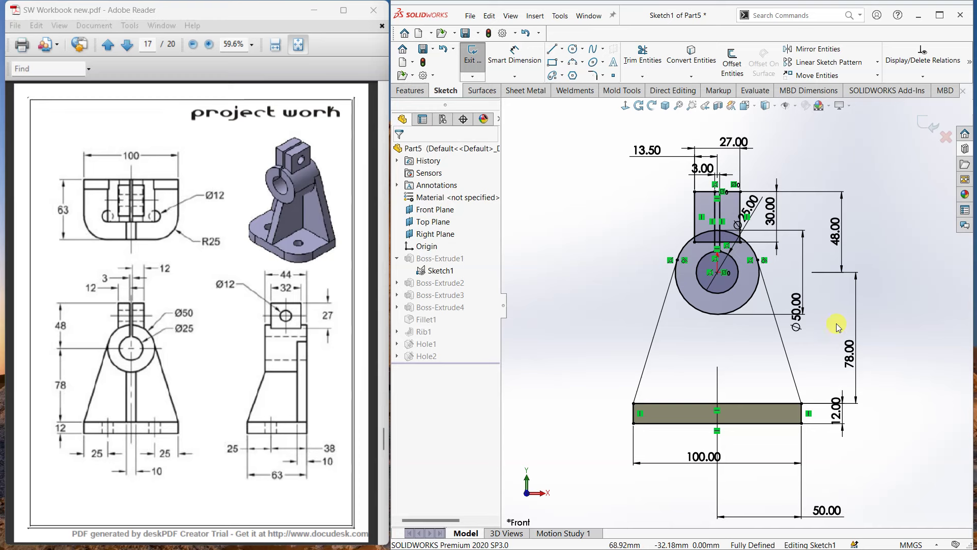
Hide the sketch relations, exit Sketch1 unchanged, and orbit back to a 3D view.
click(797, 108)
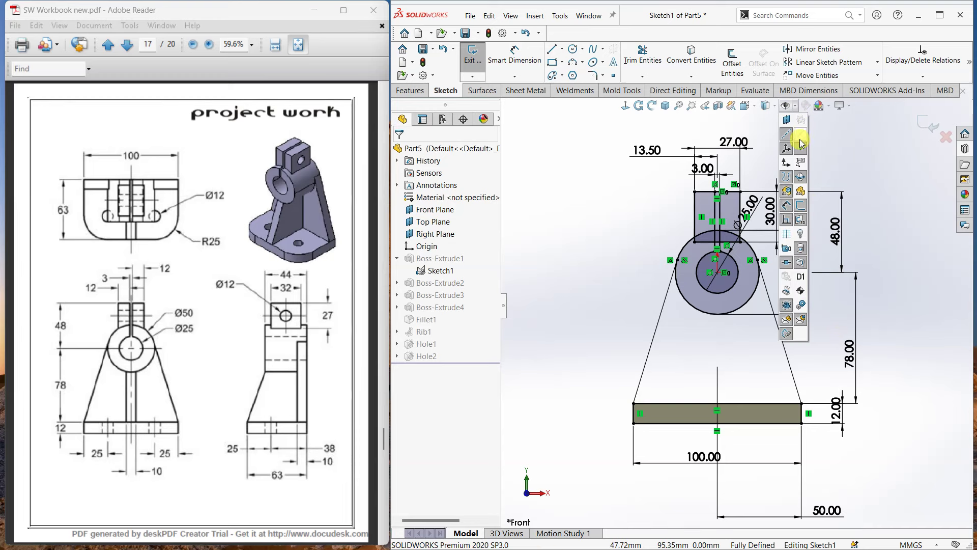
click(787, 221)
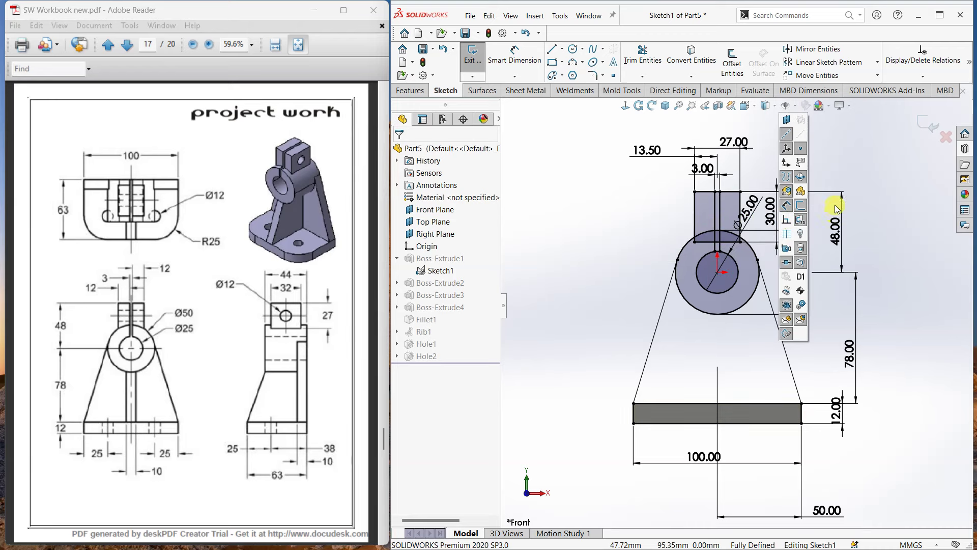
click(918, 123)
middle_drag(825, 218, 749, 275)
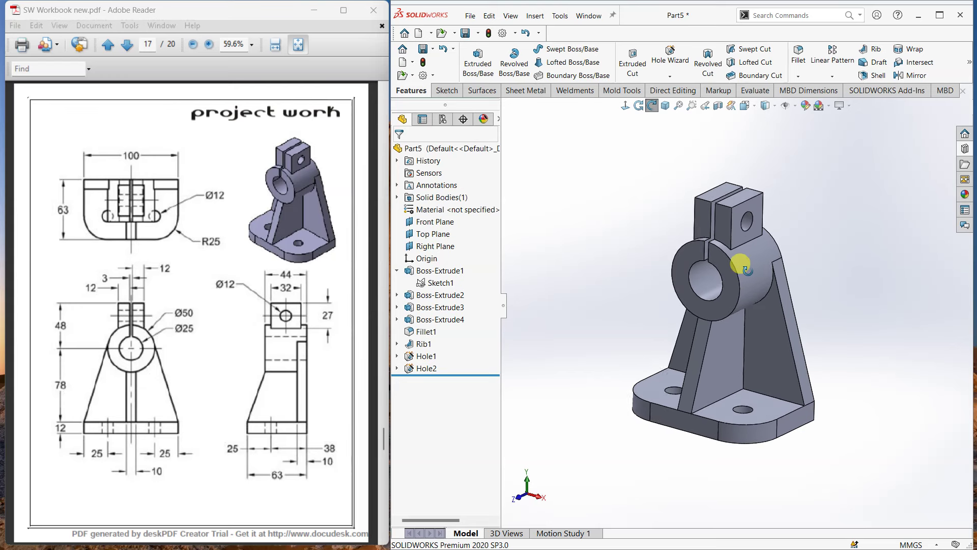
Apply a blue body appearance to the bracket's solid body under Solid Bodies.
scroll(734, 288, down, 2)
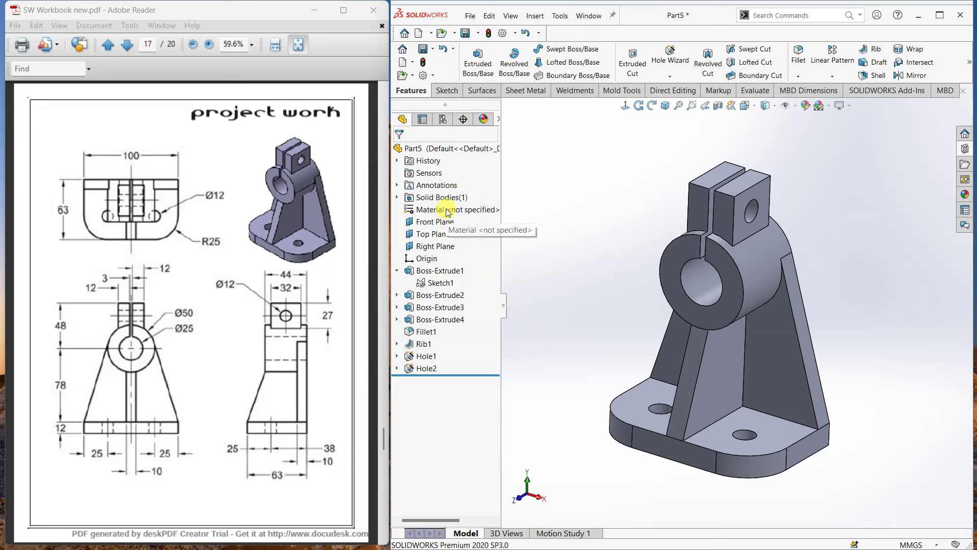
click(432, 197)
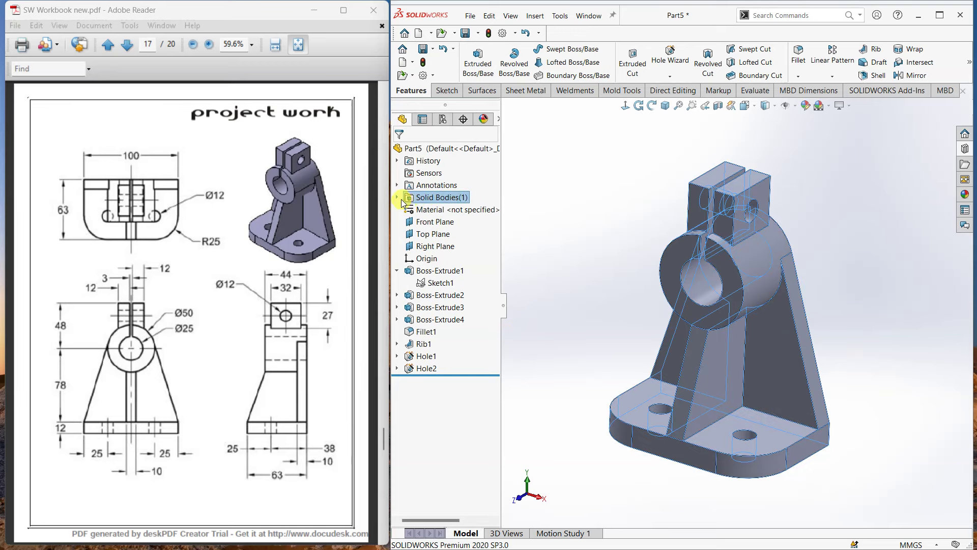
click(397, 198)
right_click(433, 210)
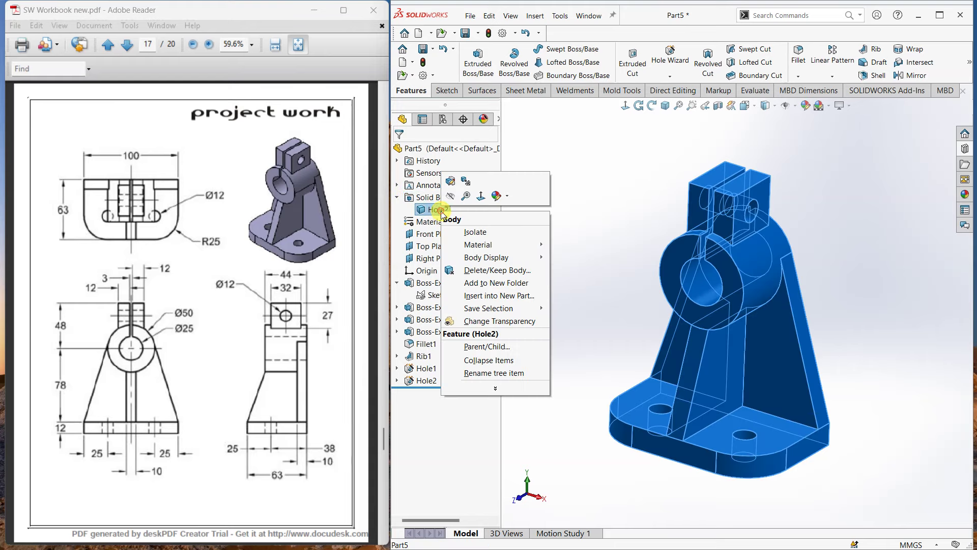
click(508, 197)
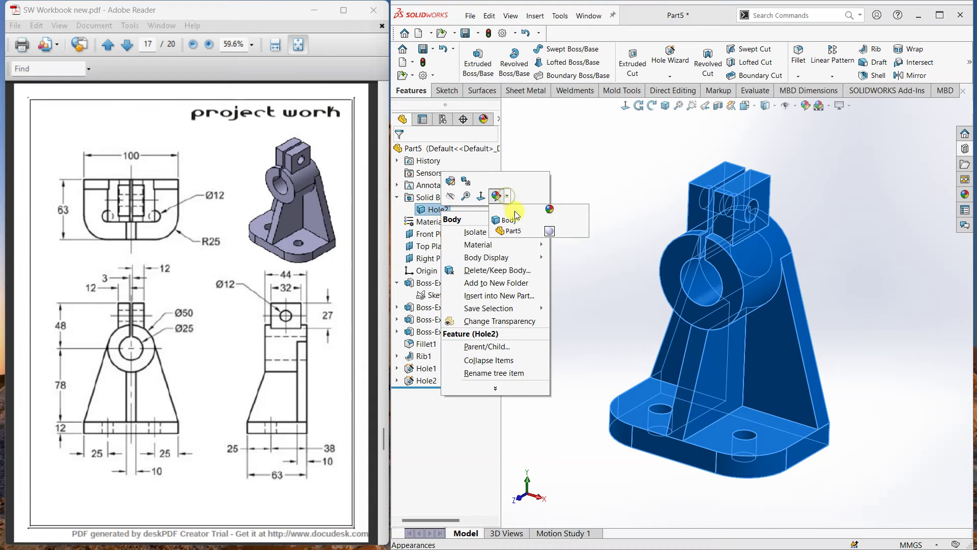
click(551, 234)
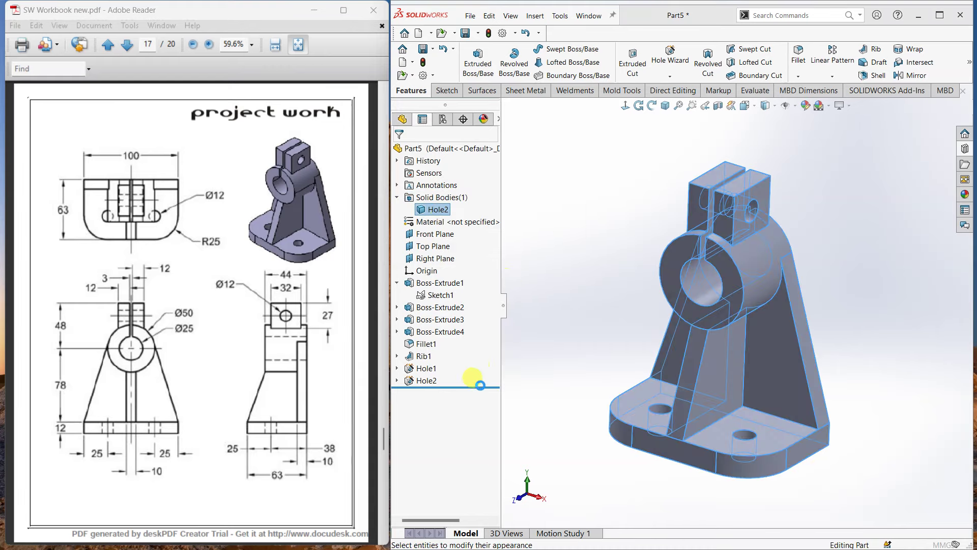
mouse_move(439, 477)
mouse_down()
mouse_move(428, 457)
mouse_move(454, 454)
mouse_up()
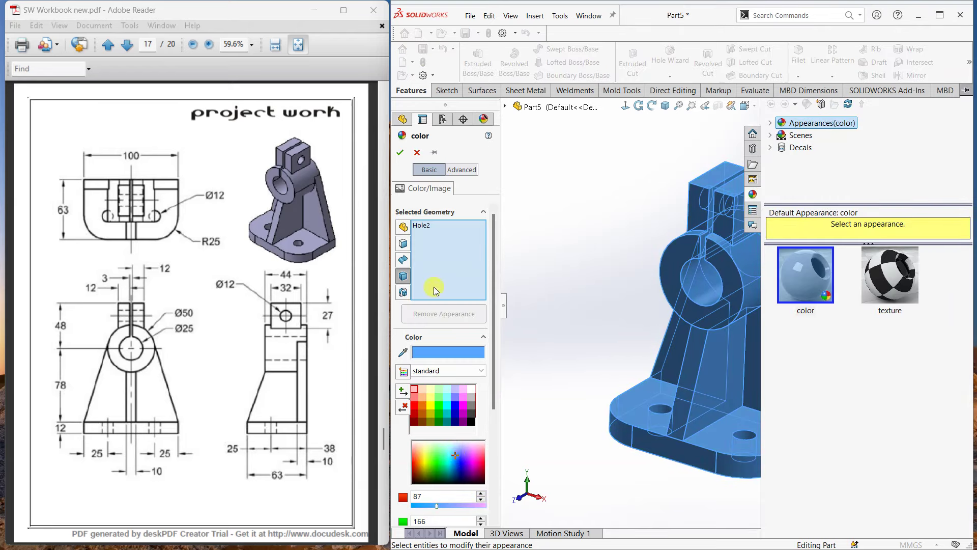
click(400, 152)
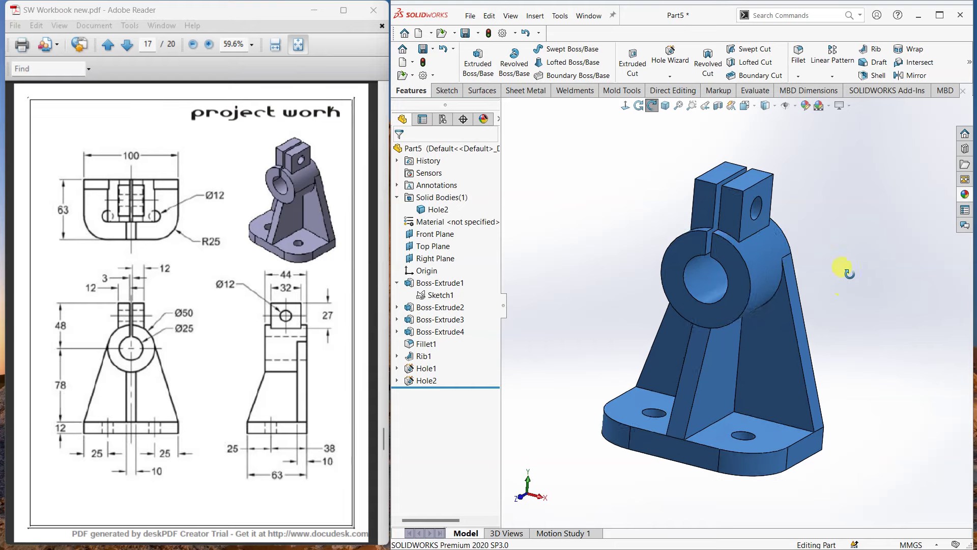